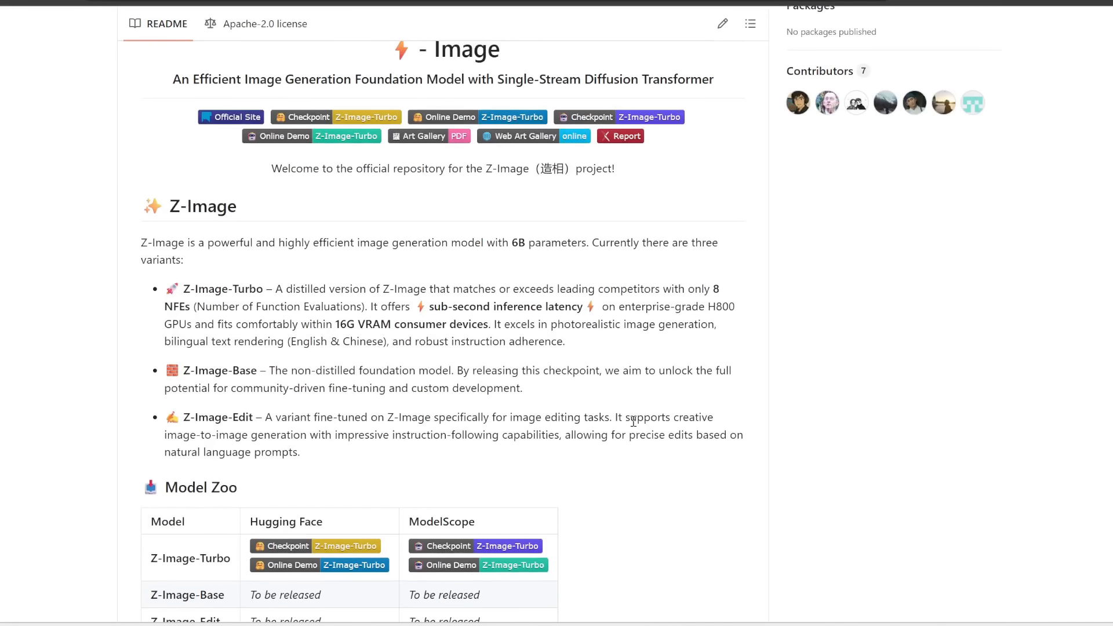
Step: Add a VAE Encode node and connect the Load Image output to its pixels input
scroll(633, 421, "up", 1)
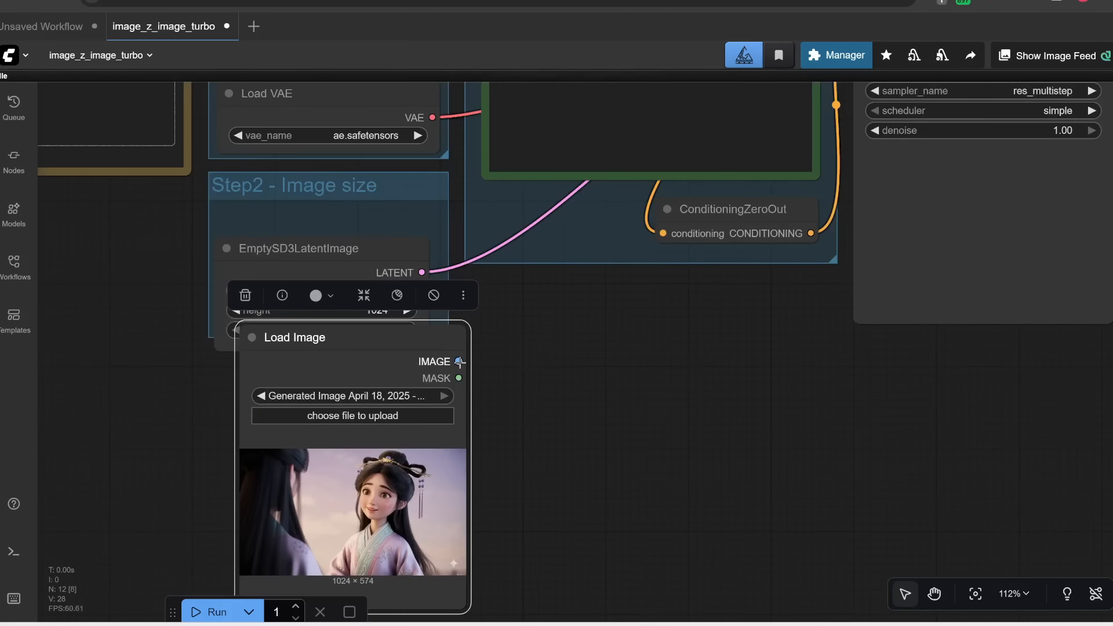
double_click(544, 326)
type("vae")
left_click(545, 253)
left_click_drag(461, 361, 561, 365)
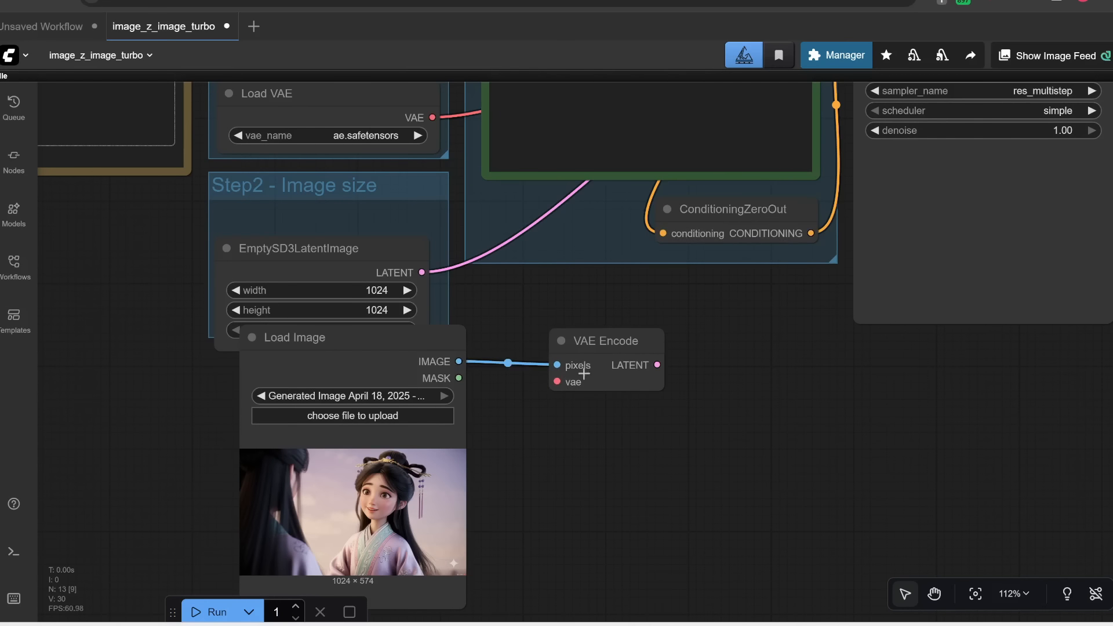
Step: Connect the Load VAE output to the VAE Encode node and its LATENT output to the KSampler's latent_image
scroll(521, 376, "down", 2)
left_click_drag(452, 178, 591, 387)
left_click_drag(719, 362, 617, 472)
left_click_drag(571, 484, 705, 186)
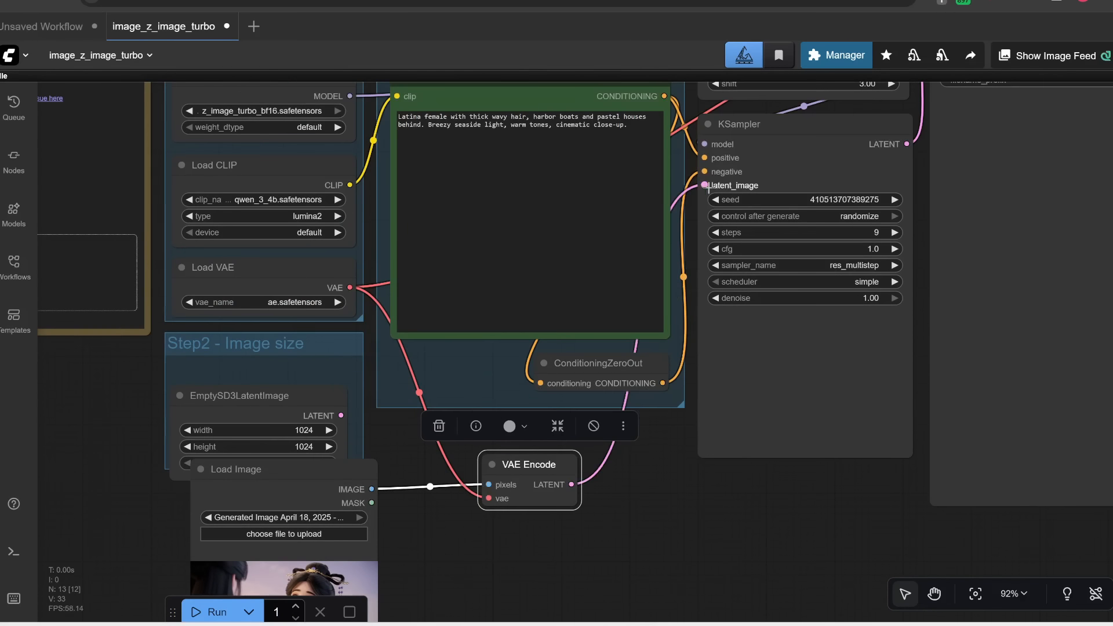
Step: Bypass the EmptySD3LatentImage node and rearrange the Load Image and VAE Encode nodes beside it
left_click_drag(298, 398, 186, 378)
left_click(211, 338)
left_click_drag(261, 469, 273, 383)
left_click_drag(663, 458, 785, 450)
scroll(786, 450, "up", 2)
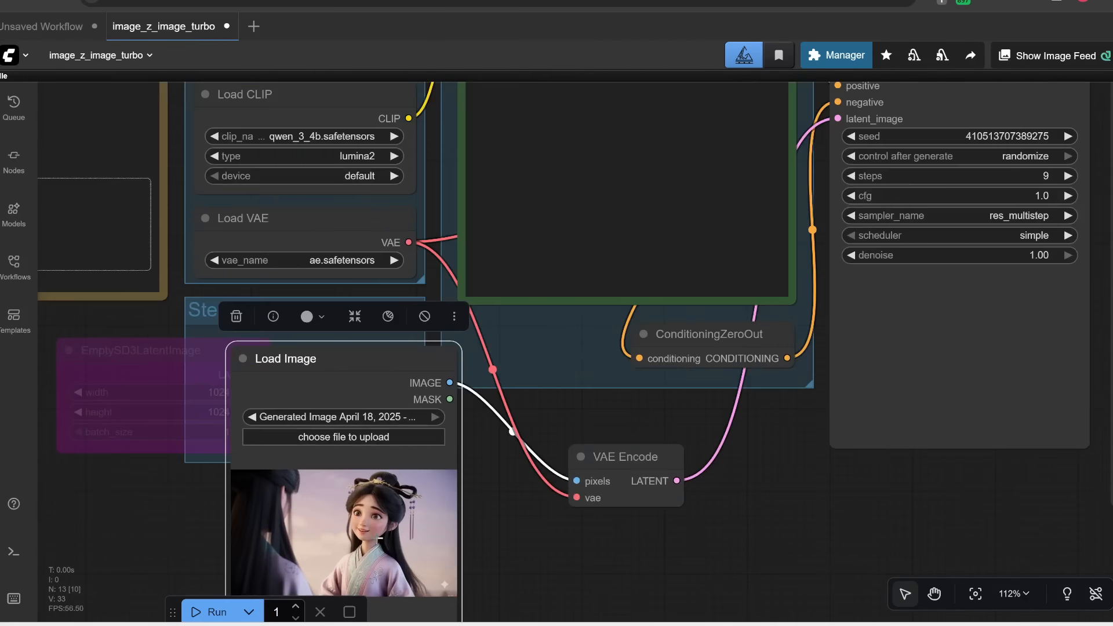
Step: Replace the positive prompt with 'realistic cinematic photo of a Chinese girl in a pink hanfu, talking'
scroll(858, 486, "down", 3)
left_click(780, 175)
key("ctrl+a")
type("realistic cinematic photo of a Chinese girl in a pink hanfu, talking")
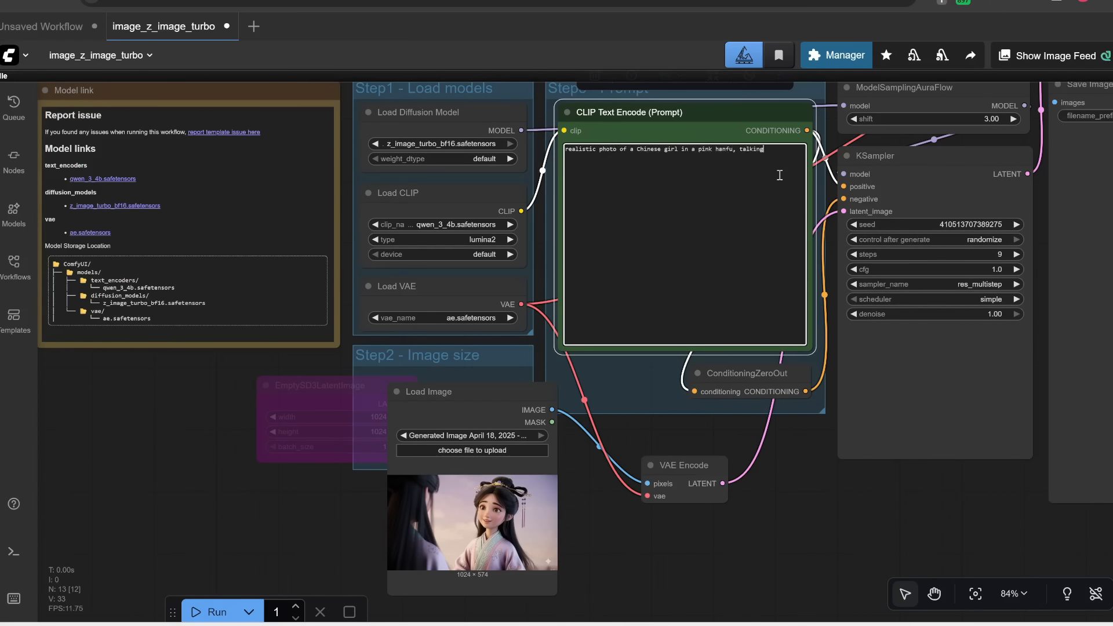
left_click(599, 149)
type("cinematic")
Step: Examine the VAE Encode node's links to Load Image, Load VAE and the KSampler
left_click_drag(789, 474, 648, 534)
scroll(648, 534, "down", 1)
scroll(591, 240, "up", 3)
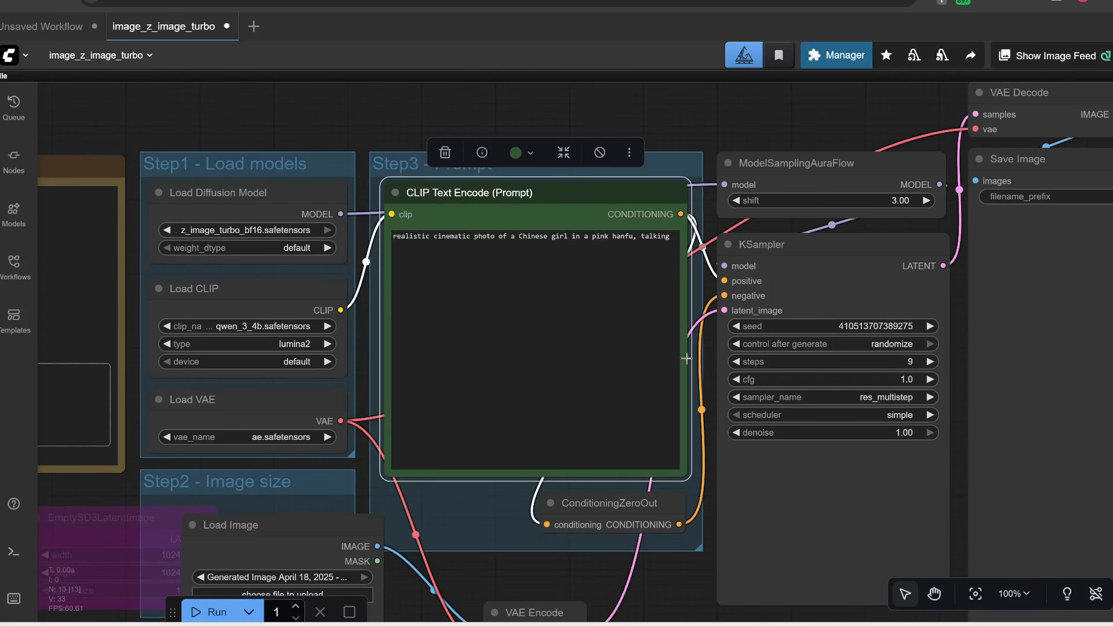
left_click_drag(690, 360, 690, 174)
left_click_drag(876, 159, 641, 317)
scroll(653, 412, "up", 3)
left_click_drag(325, 585, 593, 340)
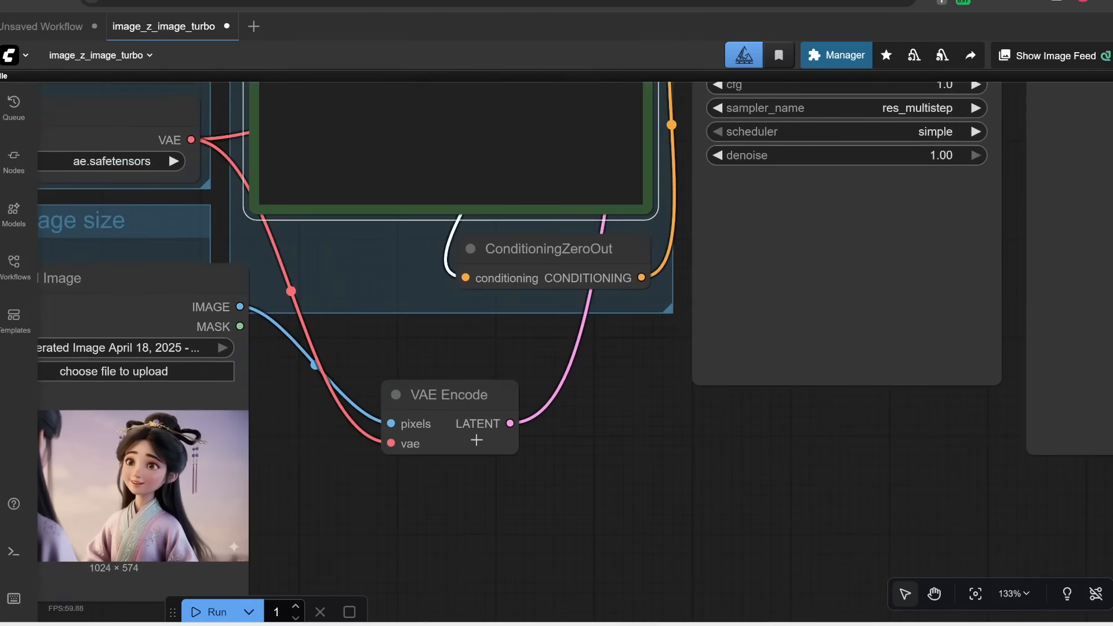
scroll(477, 439, "down", 2)
left_click_drag(327, 472, 346, 518)
left_click_drag(671, 385, 660, 409)
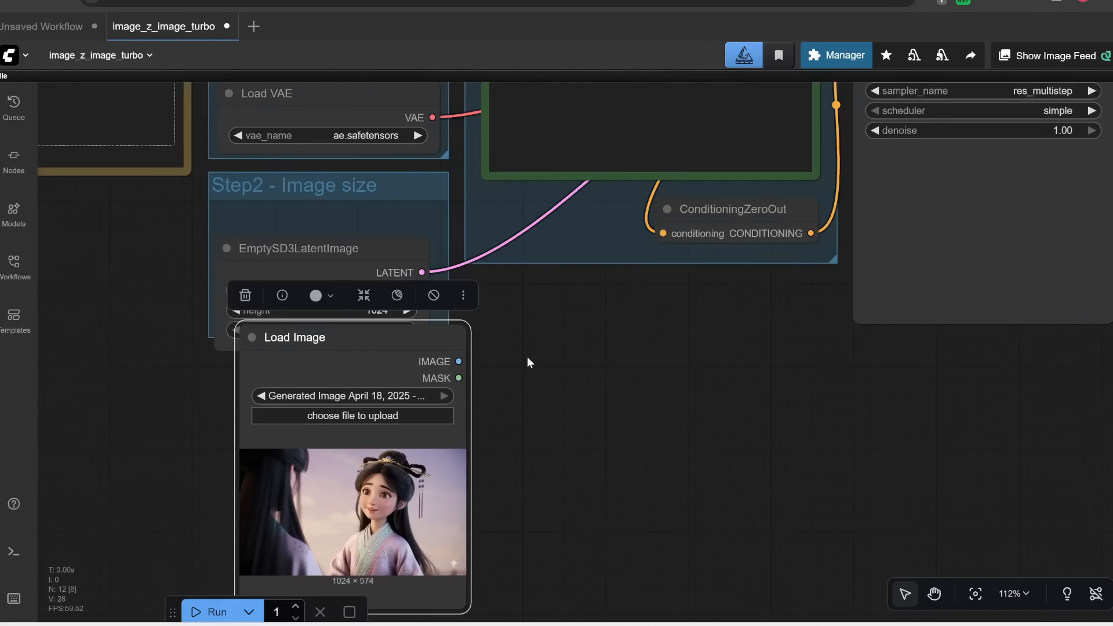
Step: Create a VAE Encode node from the Load Image's IMAGE output via the node search
left_click_drag(466, 361, 545, 361)
type("vae")
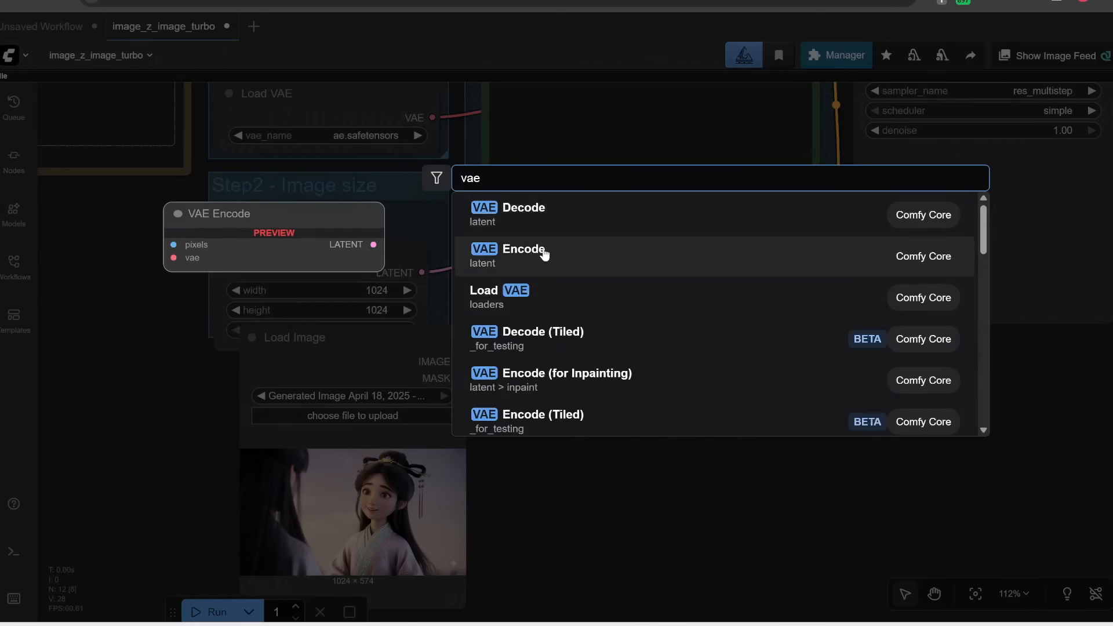
left_click(541, 254)
Step: Wire the VAE into the VAE Encode node and route its latent into the KSampler's latent_image input
left_click_drag(451, 178, 590, 389)
left_click_drag(735, 381, 632, 489)
left_click_drag(570, 485, 703, 185)
left_click_drag(303, 399, 189, 380)
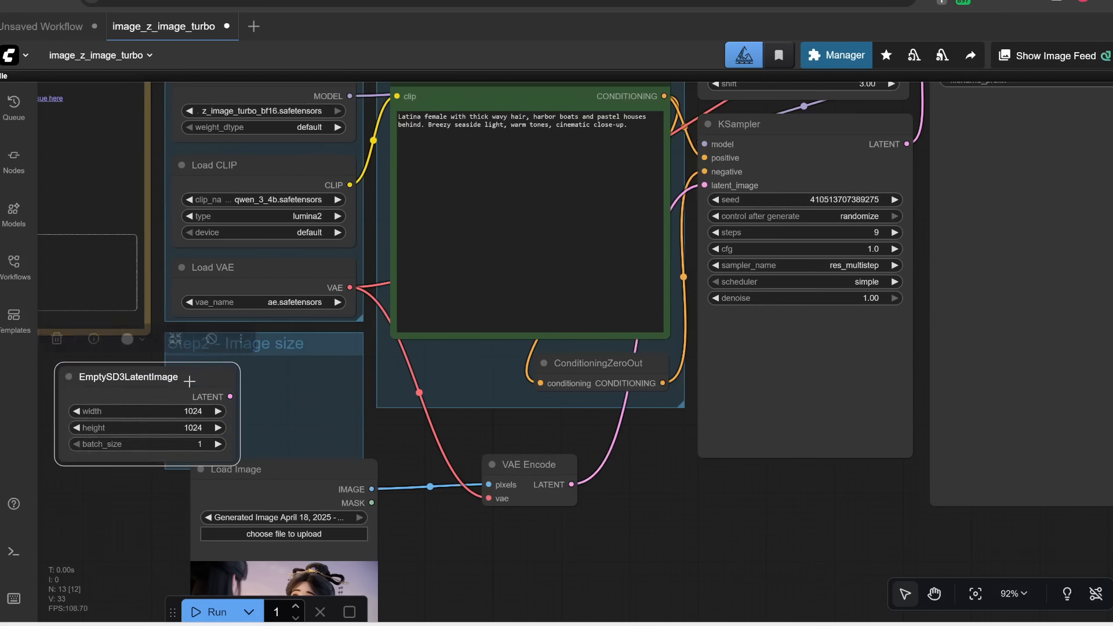
Step: Bypass the EmptySD3LatentImage node and reposition the Load Image and VAE Encode nodes
key("ctrl+b")
left_click_drag(234, 469, 246, 382)
left_click_drag(606, 542, 651, 501)
scroll(792, 539, "up", 3)
Step: Enter the prompt 'realistic cinematic photo of a Chinese girl in a pink hanfu, talking' in the text encoder
type("realistic cinematic photo of a Chinese girl in a pink hanfu, talking")
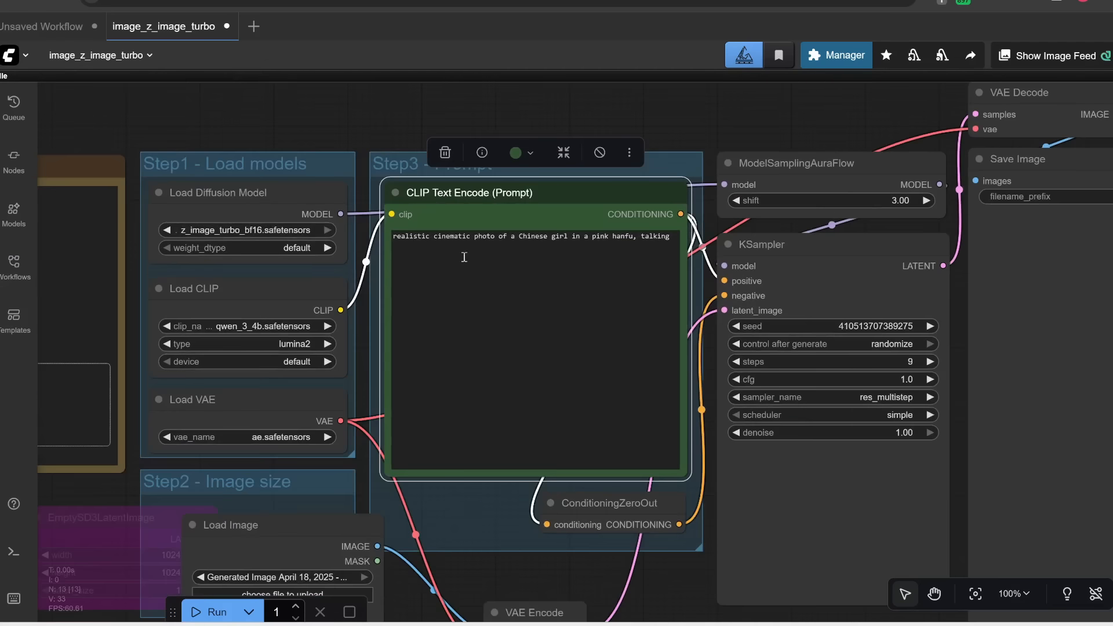
left_click_drag(774, 444, 764, 292)
scroll(776, 258, "up", 3)
scroll(502, 415, "down", 2)
left_click_drag(83, 366, 432, 331)
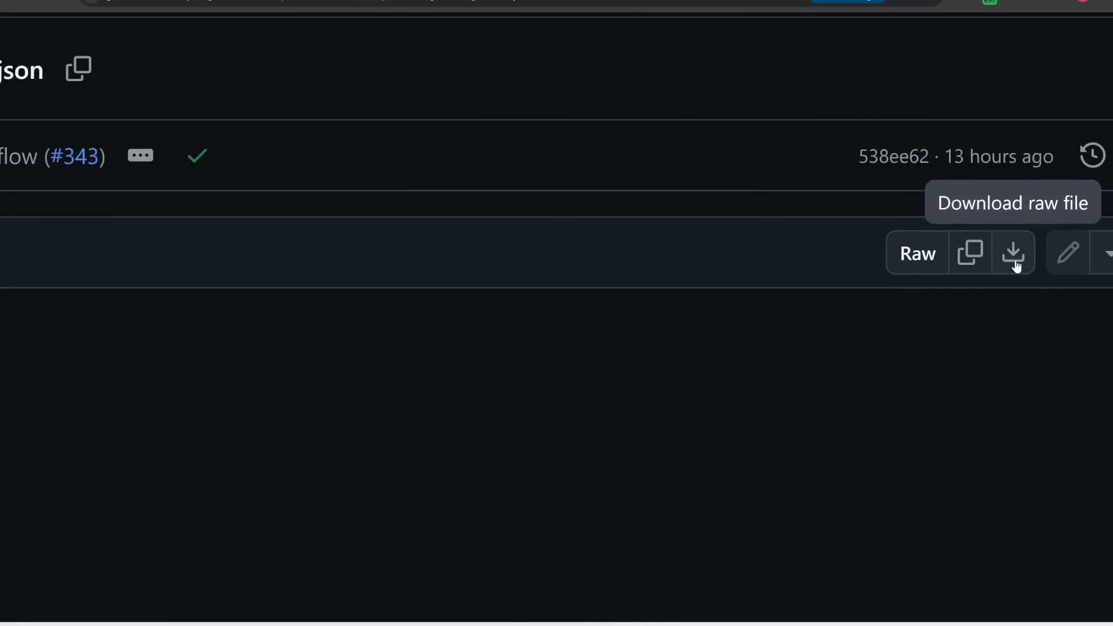
Step: Download the raw image_z_image_turbo.json workflow file and save it in ComfyUI_windows_portable
left_click(1015, 264)
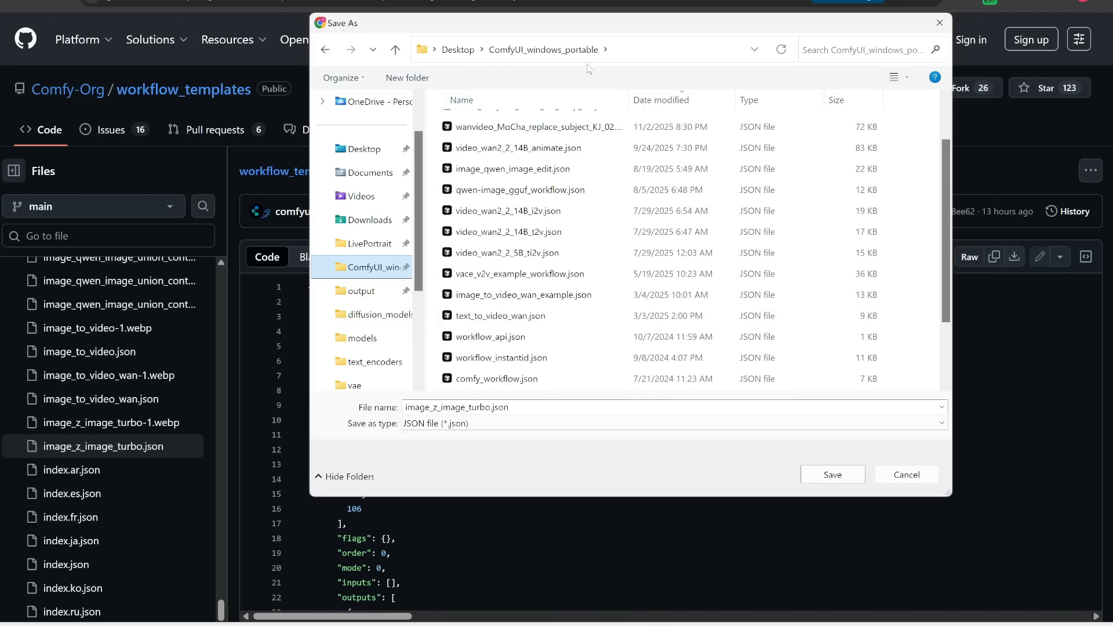
left_click(832, 475)
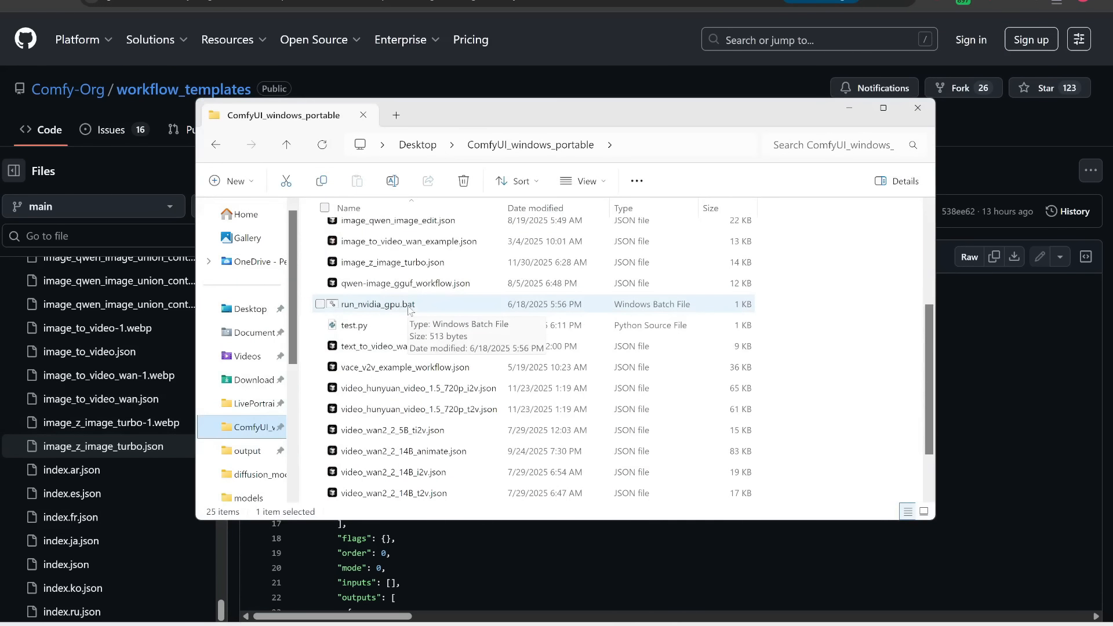
left_click(409, 306)
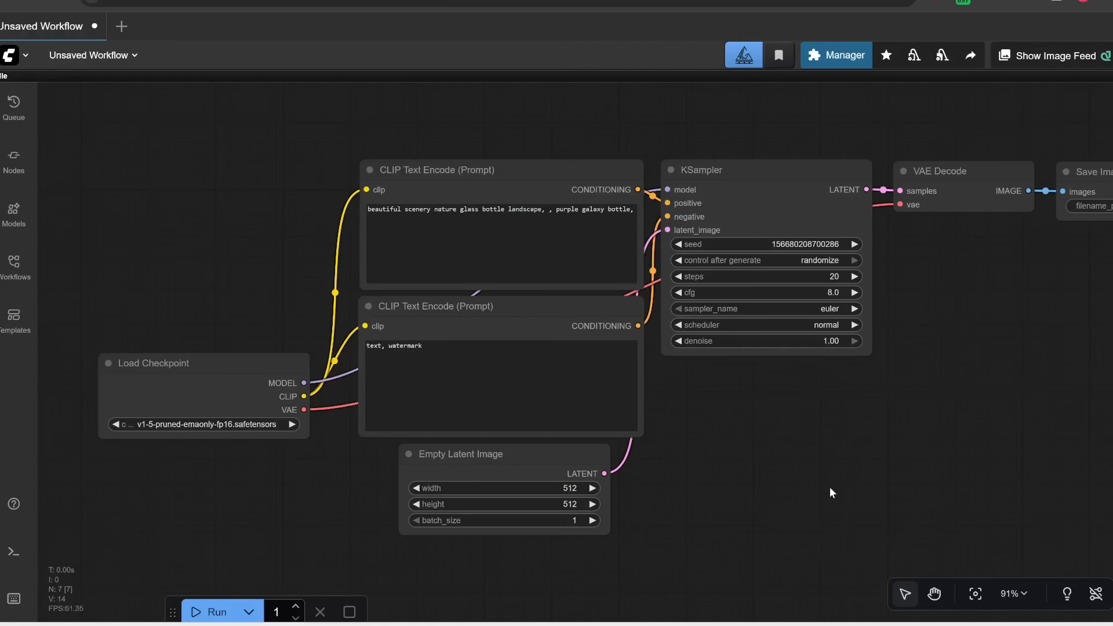
Step: Update ComfyUI through the Manager and restart it
left_click(838, 62)
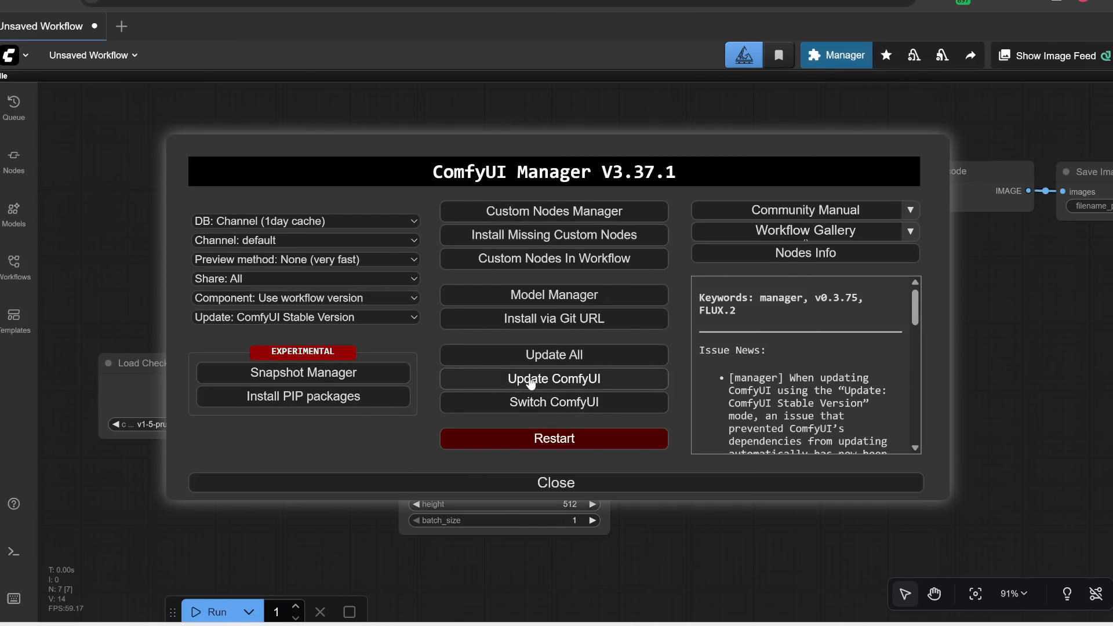
left_click(530, 380)
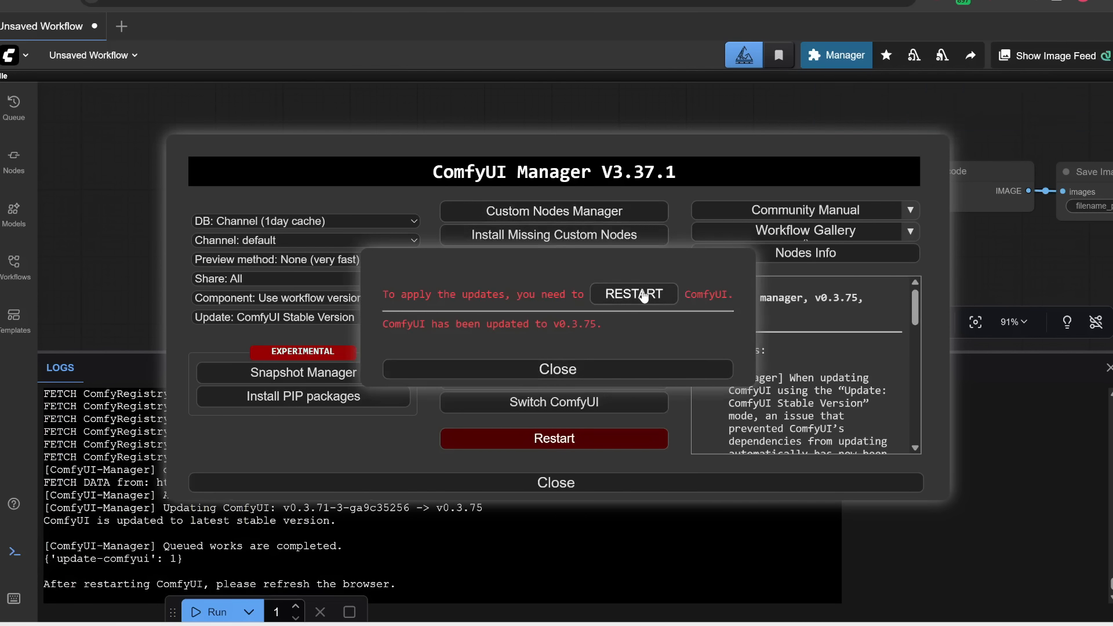
left_click(520, 436)
left_click(640, 360)
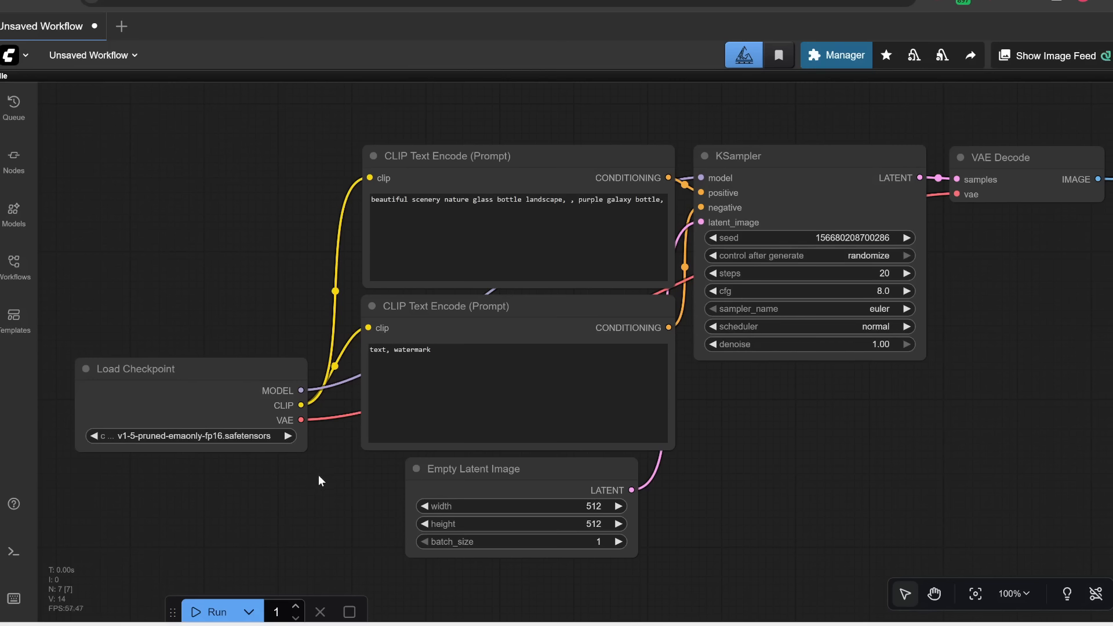
Step: Load the downloaded image_z_image_turbo.json workflow by dropping it onto the canvas
left_click(944, 58)
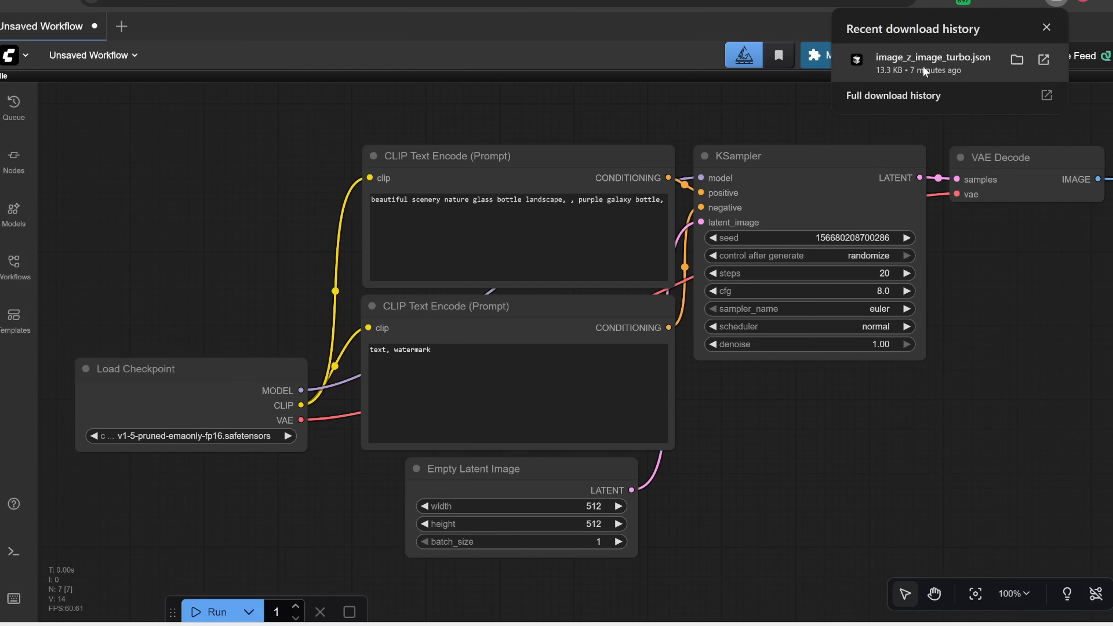
left_click_drag(924, 67, 262, 210)
left_click(488, 254)
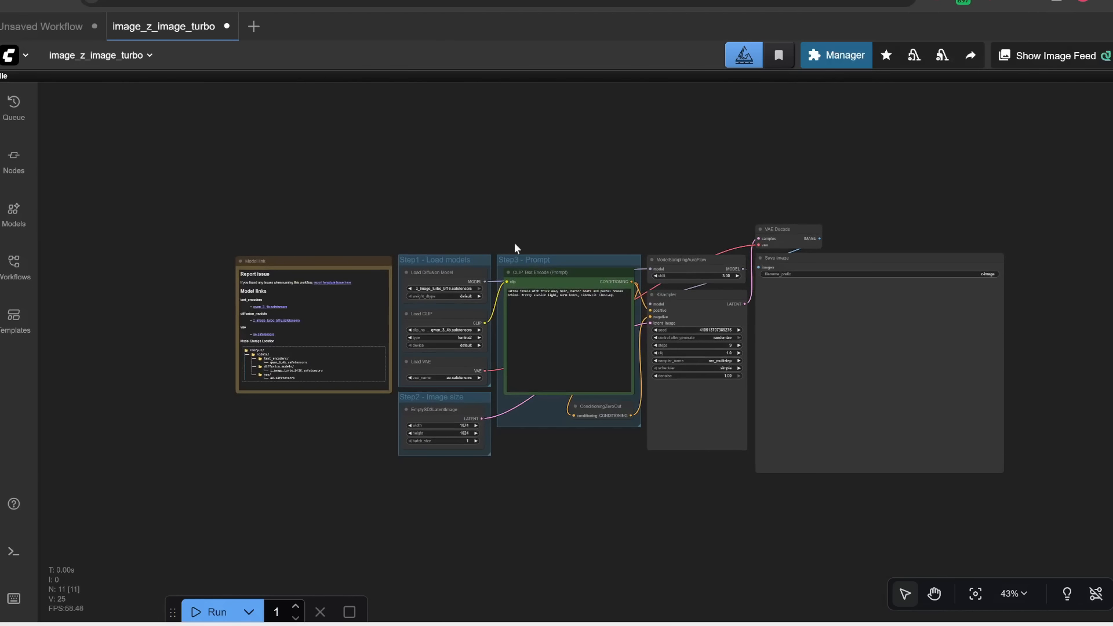
Step: Try to download qwen_3_4b.safetensors from the Model links note into ComfyUI/models/text_encoders, then cancel
scroll(482, 420, "up", 4)
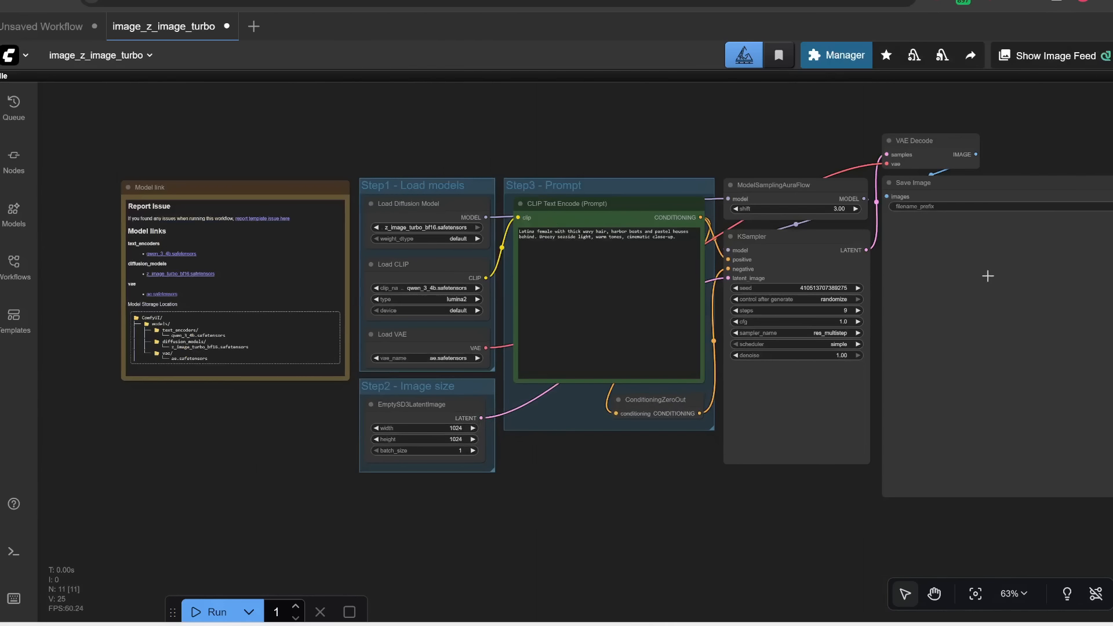
left_click_drag(311, 451, 464, 492)
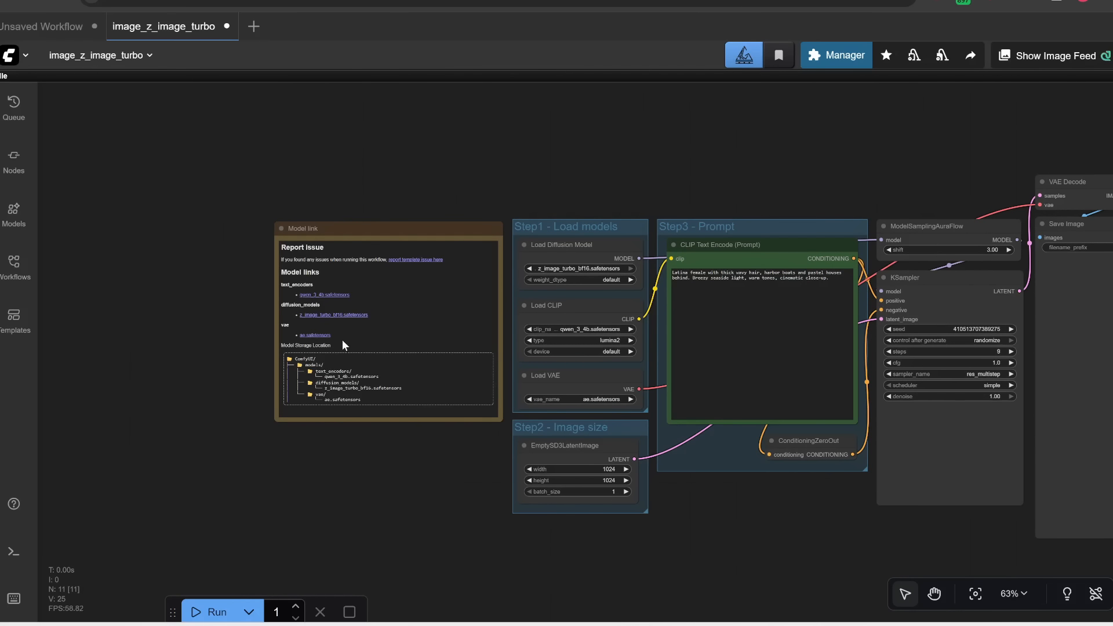
scroll(267, 310, "up", 8)
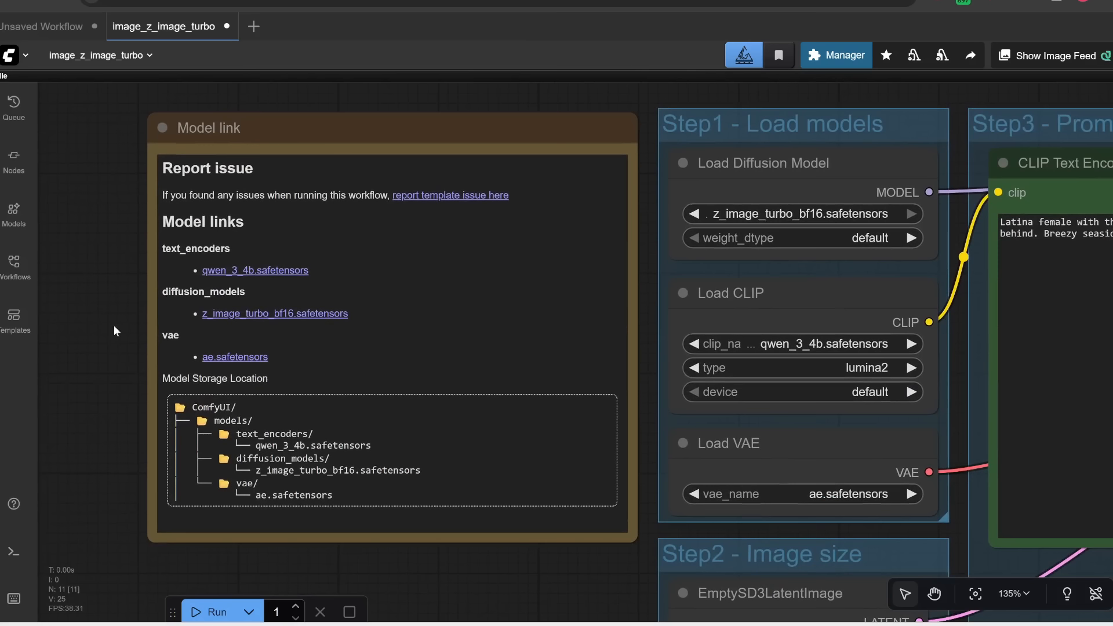
left_click_drag(255, 348, 116, 326)
scroll(140, 311, "up", 2)
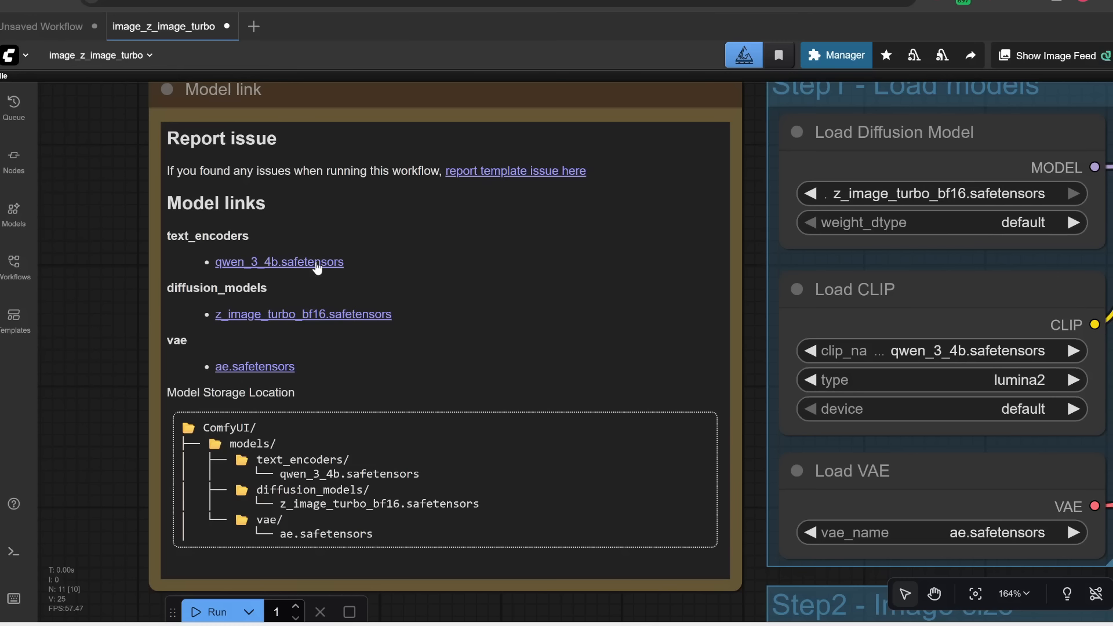
left_click(263, 387)
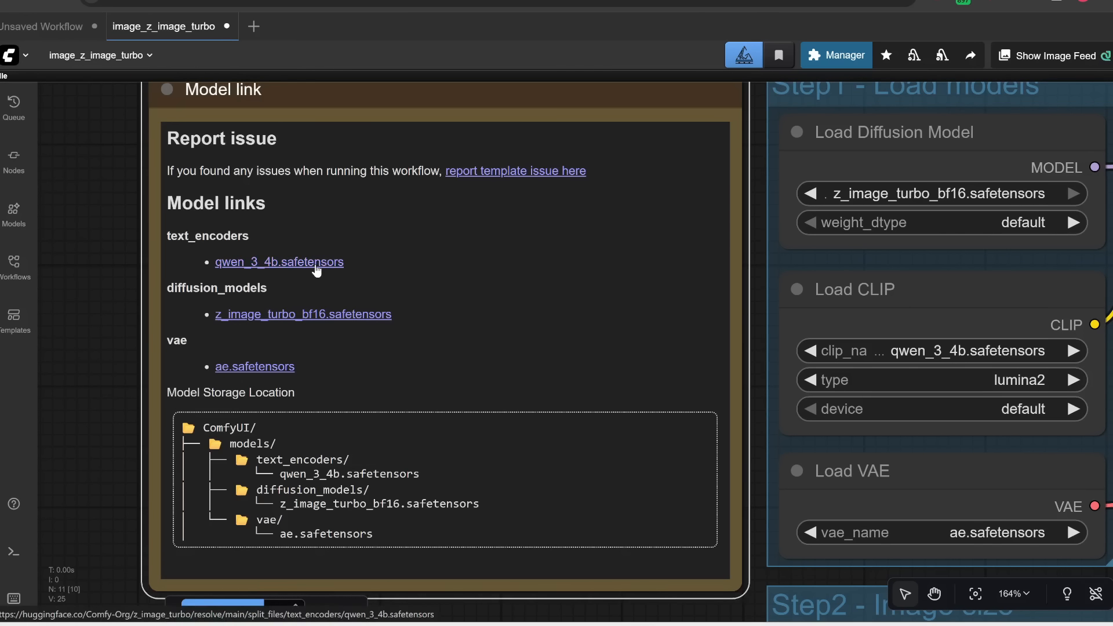
left_click(315, 265)
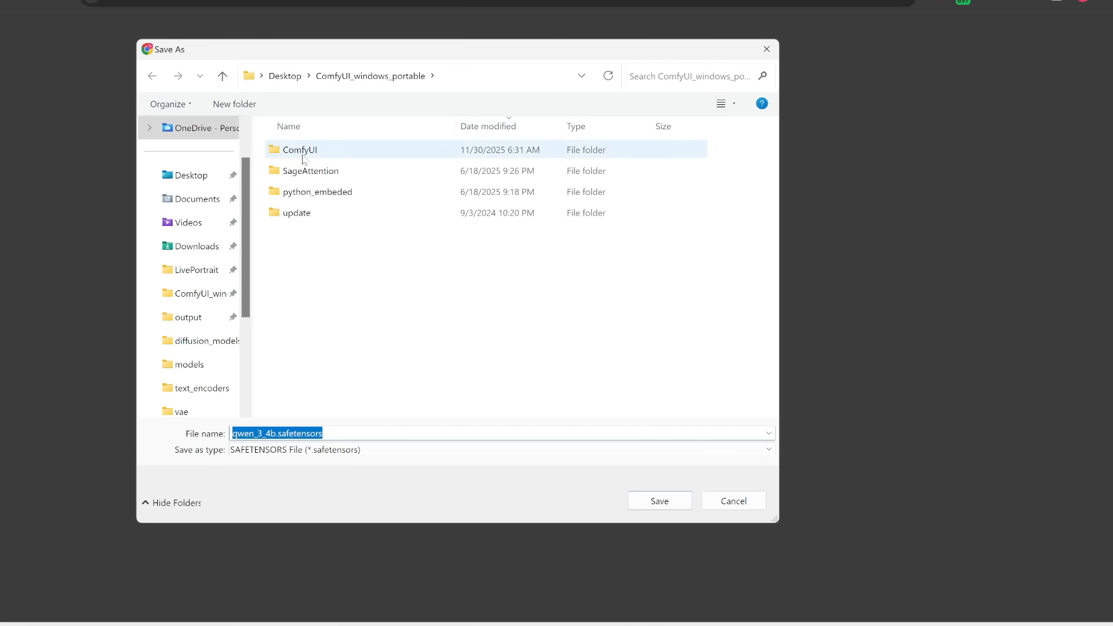
double_click(300, 150)
double_click(303, 387)
scroll(324, 393, "down", 2)
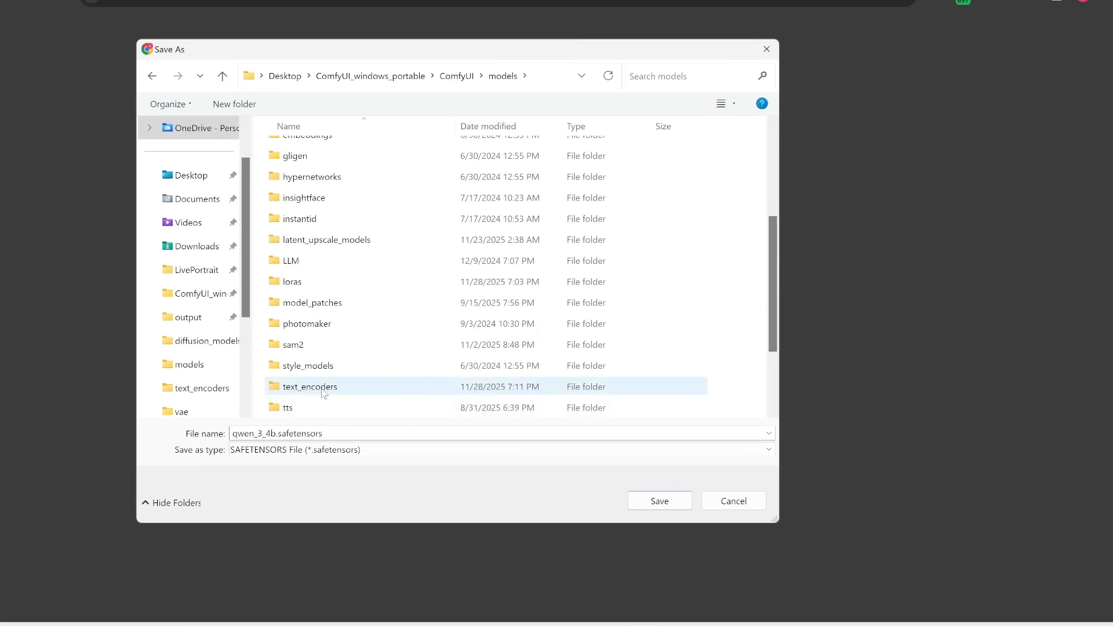
double_click(323, 389)
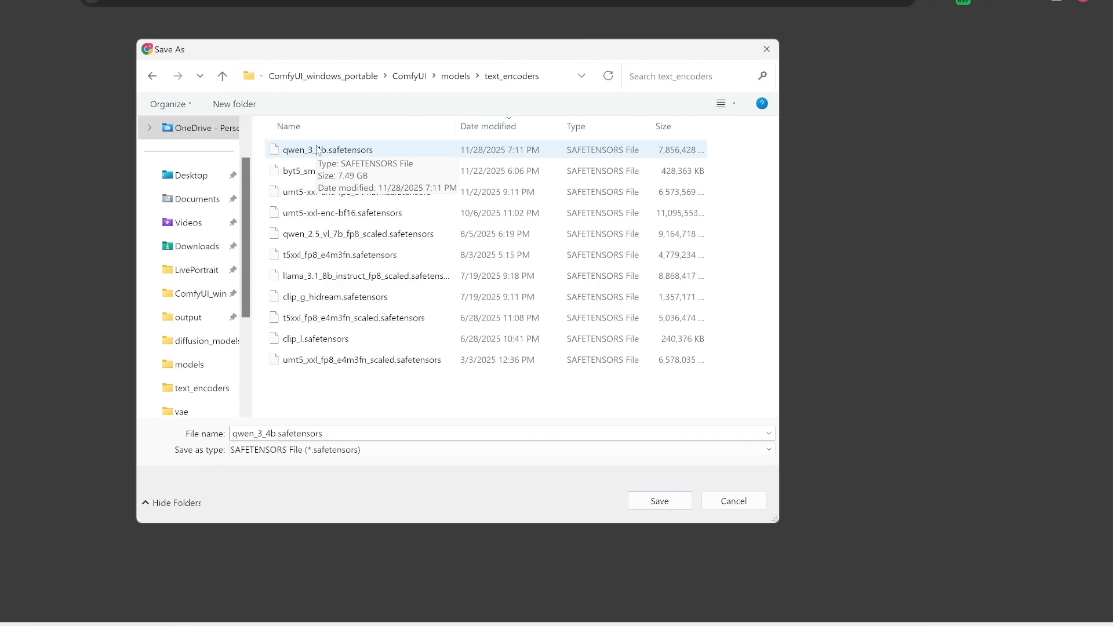
key("Escape")
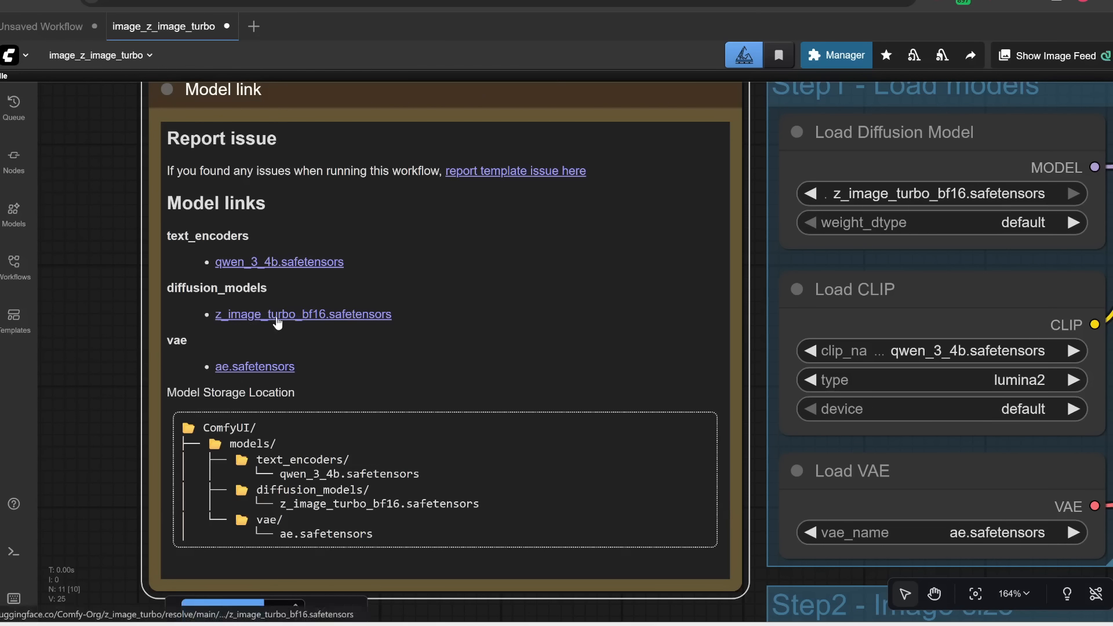
Step: Download z_image_turbo_bf16.safetensors into the ComfyUI/models/diffusion_models folder
left_click(276, 318)
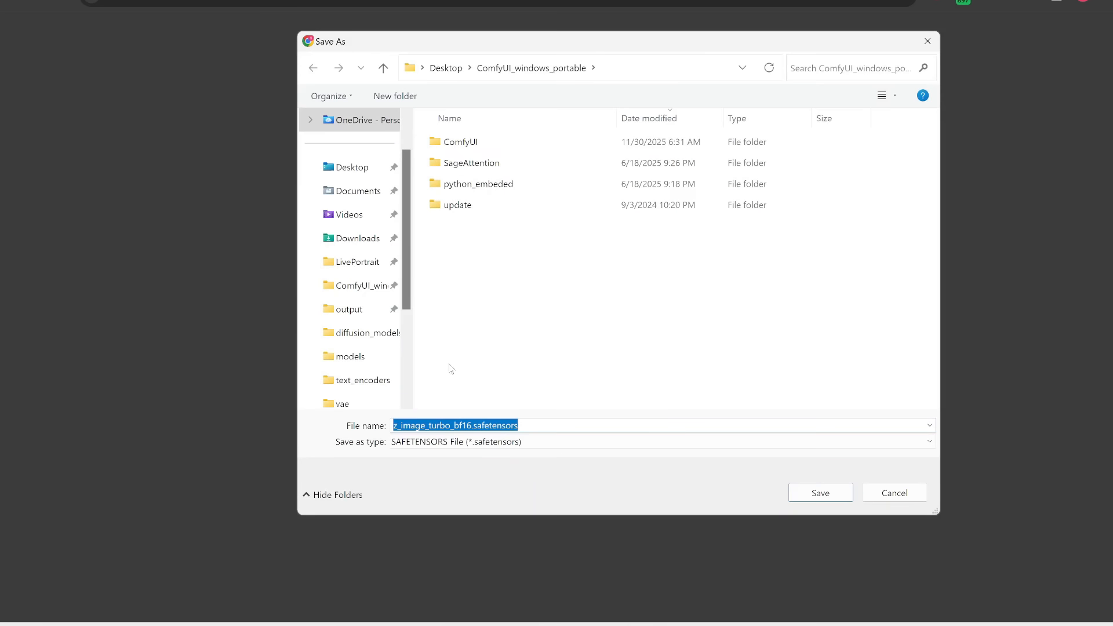
double_click(481, 149)
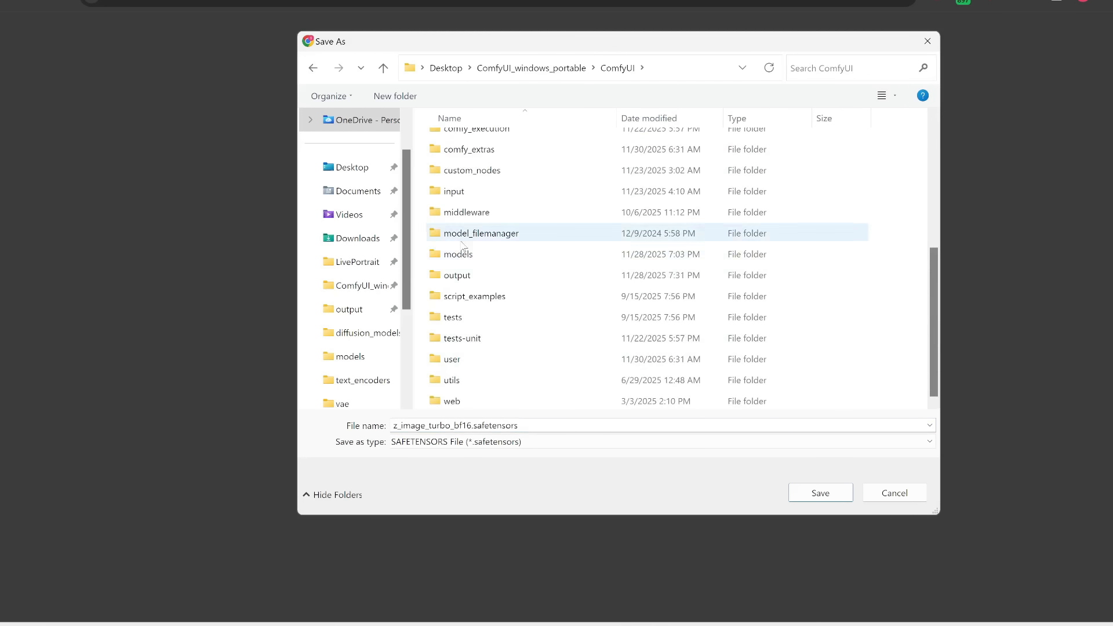
double_click(457, 251)
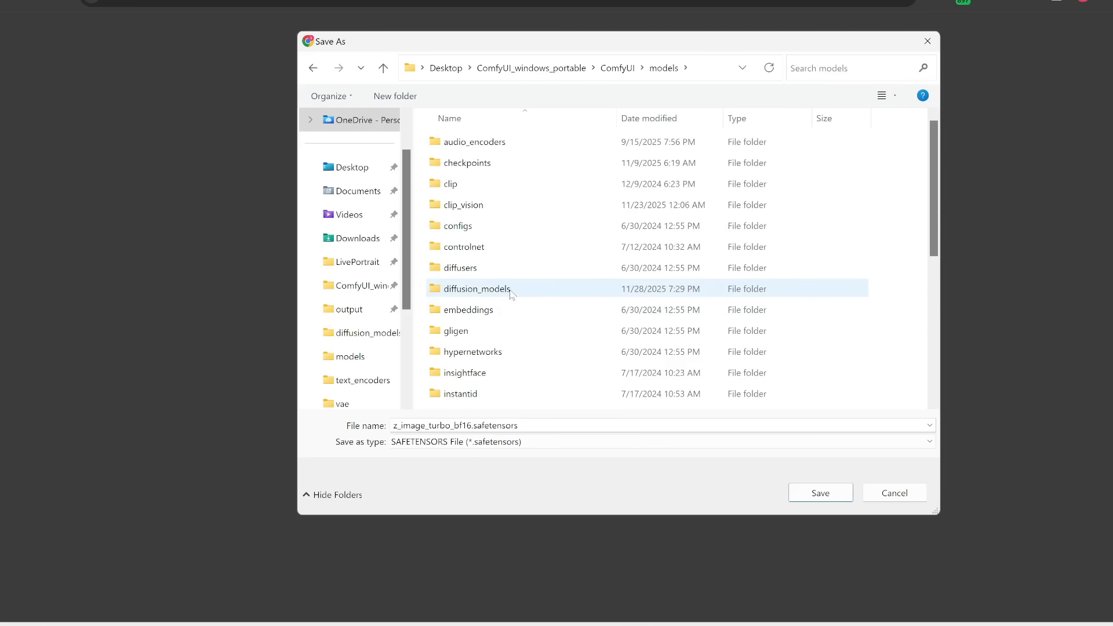
double_click(510, 290)
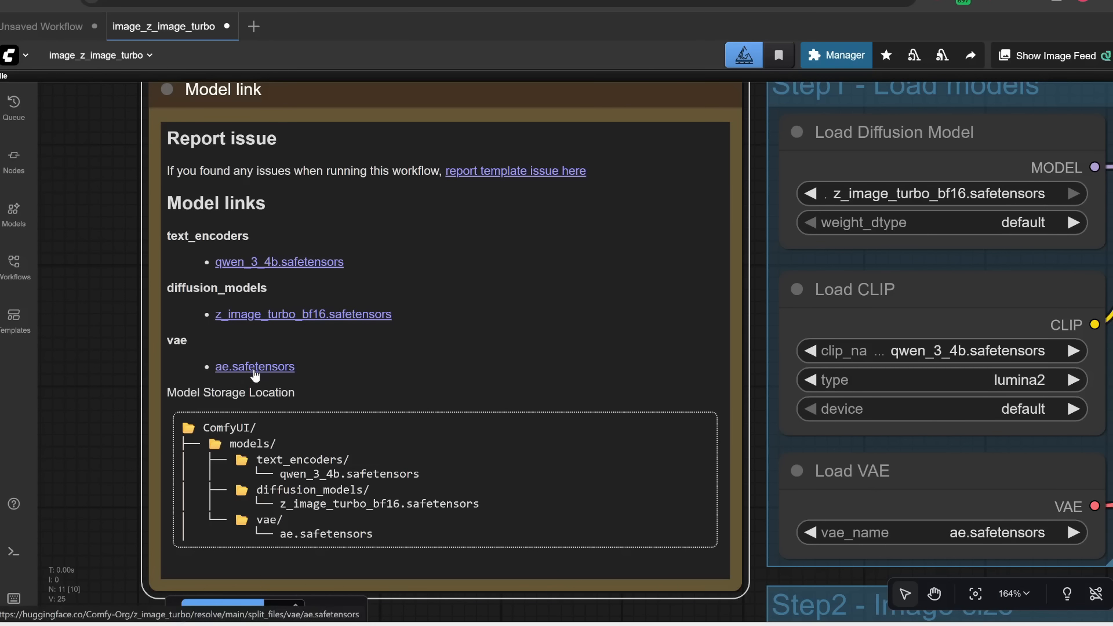
Step: Download ae.safetensors from the Model links note into the ComfyUI/models/vae folder
left_click(254, 369)
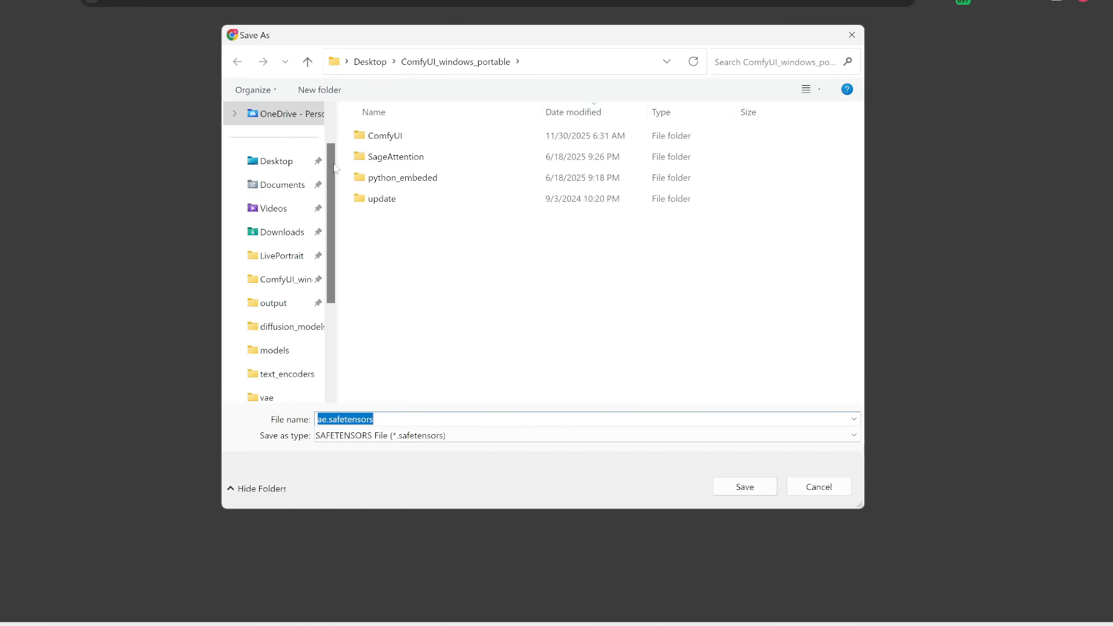
double_click(395, 136)
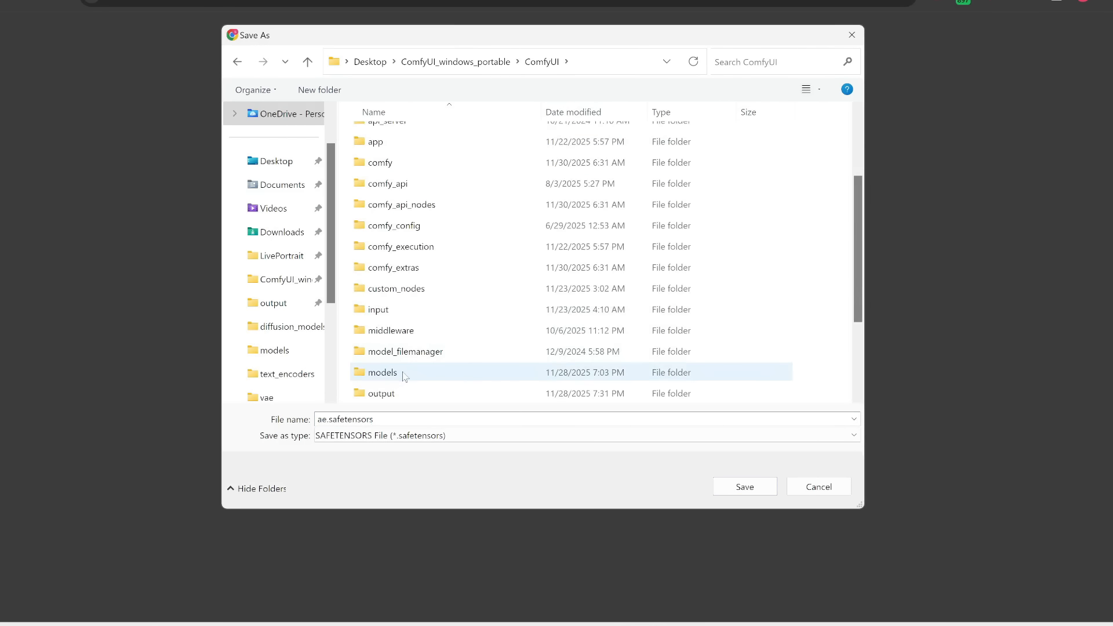
double_click(382, 372)
double_click(407, 359)
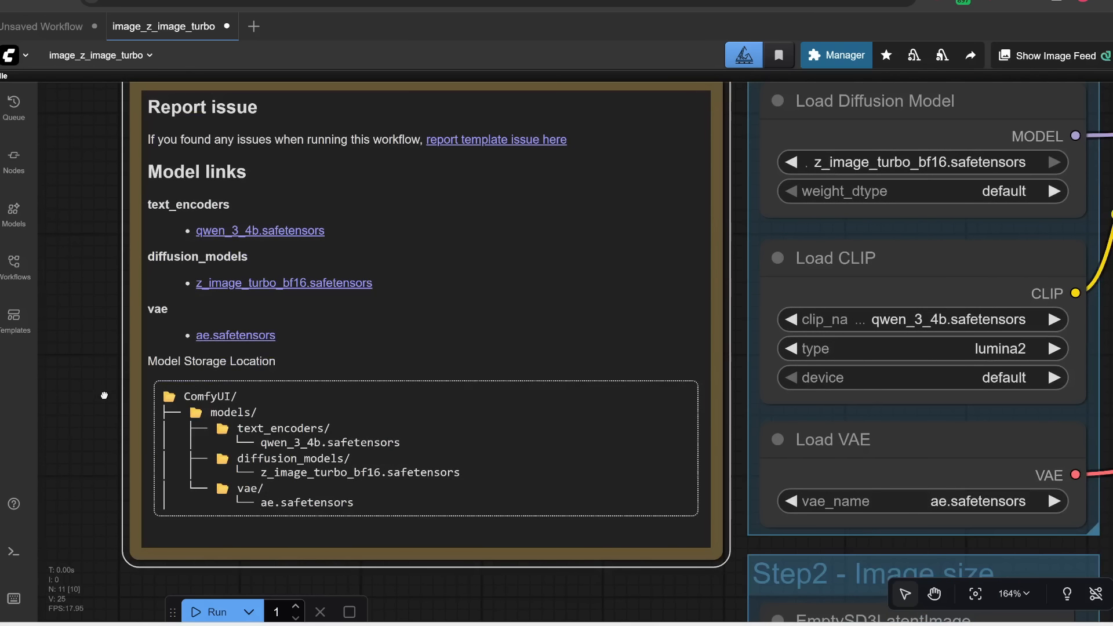
Step: Reload the node definitions so the newly downloaded models can be picked
scroll(124, 432, "down", 1)
scroll(469, 421, "down", 3)
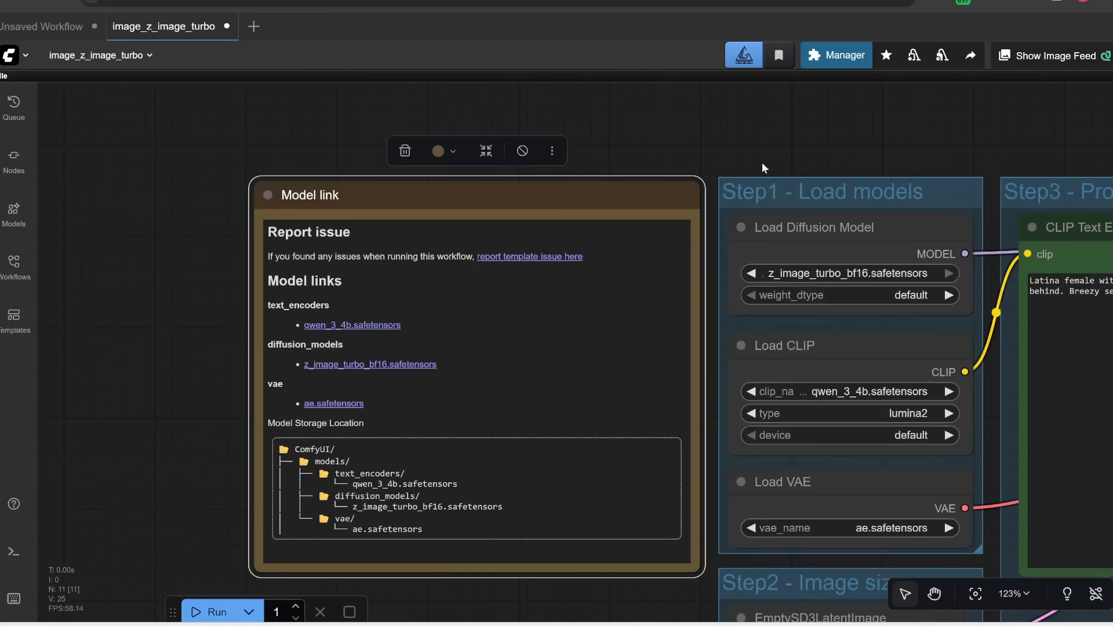
key("r")
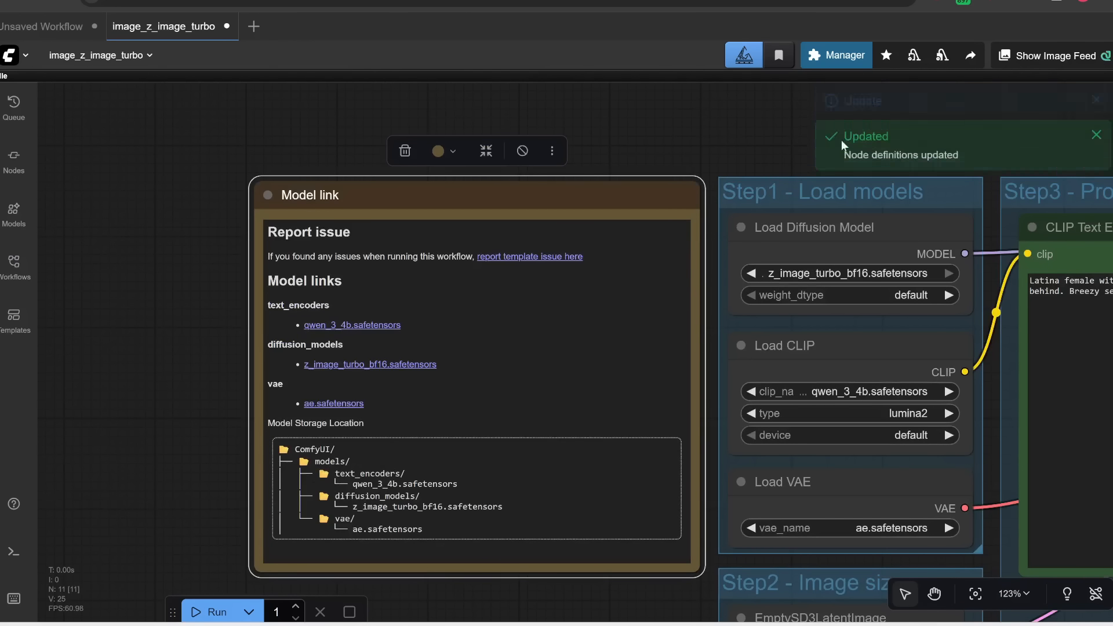
Step: Select z_image_turbo_bf16.safetensors as the model in the Load Diffusion Model node
left_click_drag(820, 145, 246, 121)
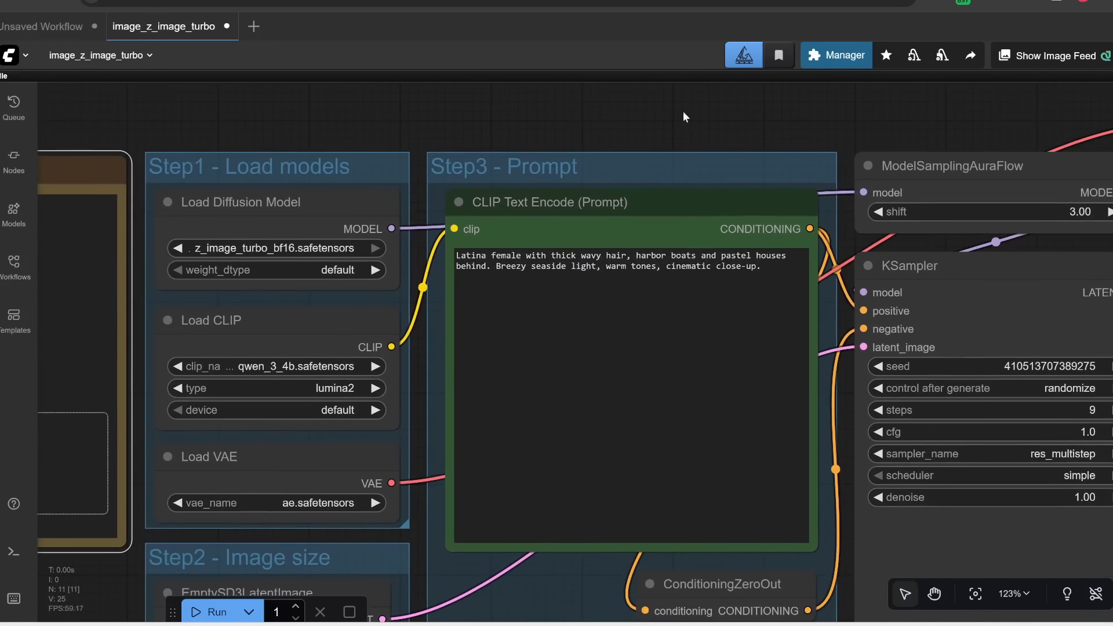
left_click_drag(682, 117, 607, 105)
left_click_drag(313, 120, 424, 93)
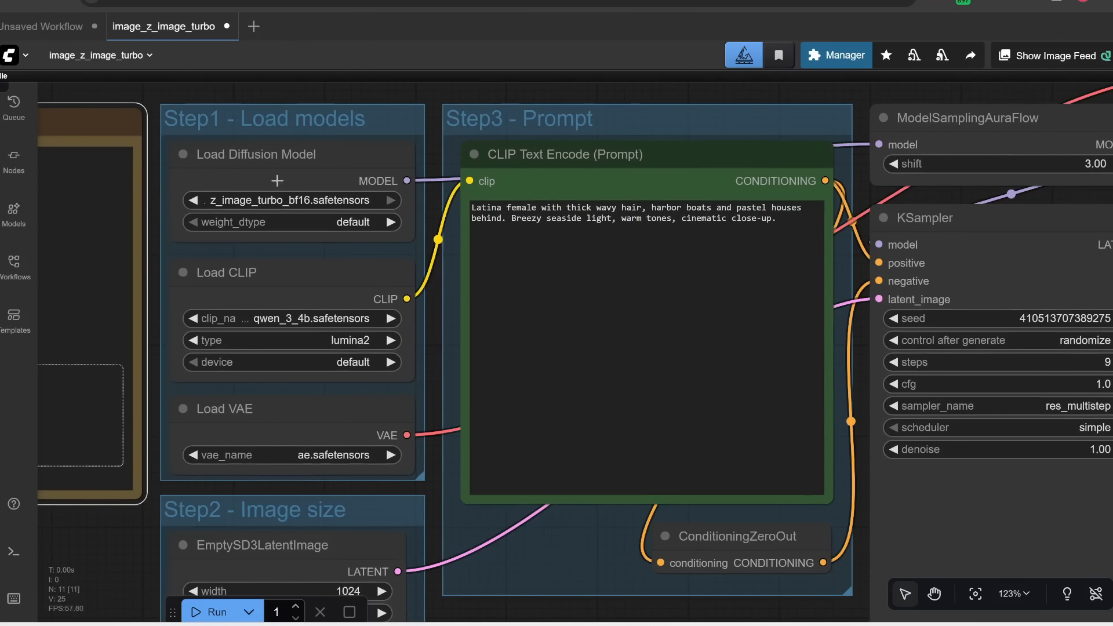
left_click(291, 200)
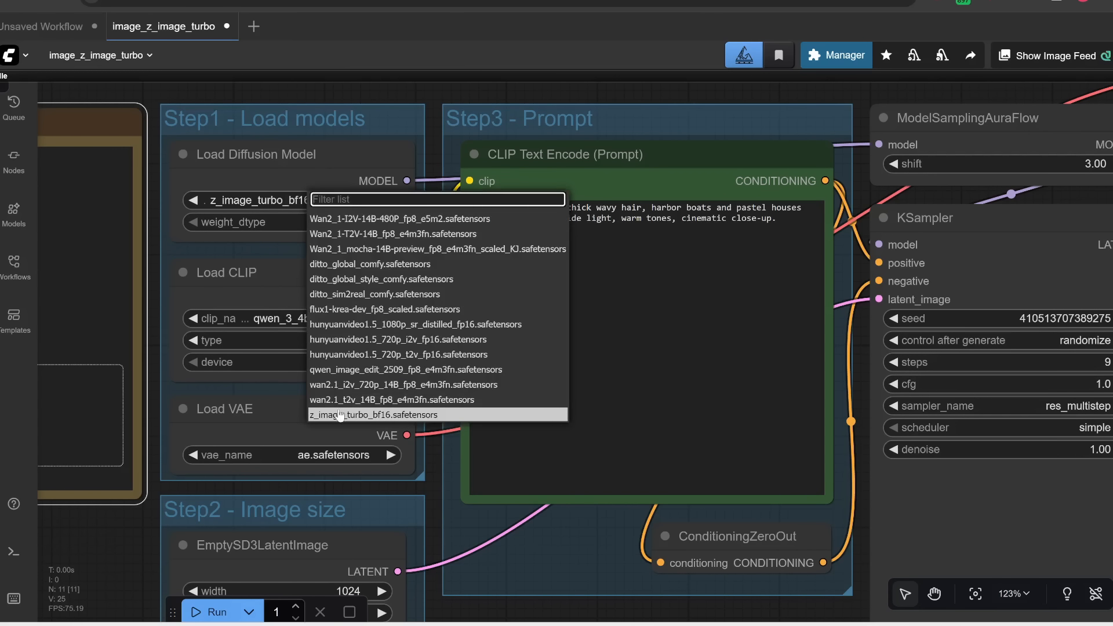
left_click(340, 415)
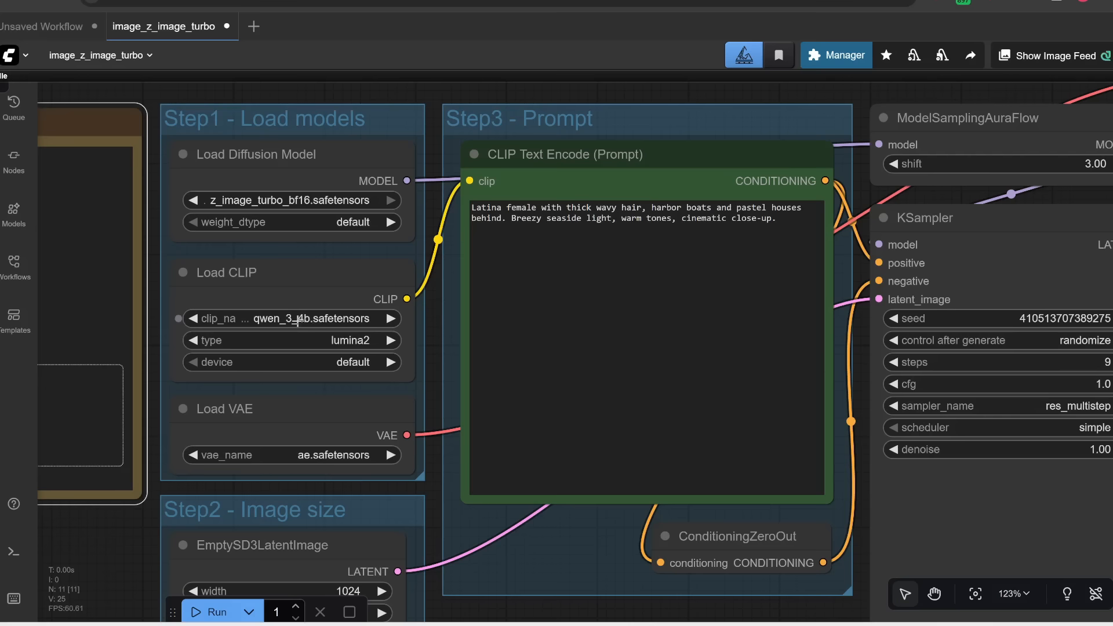
Step: Select qwen_3_4b.safetensors in the Load CLIP node and ae.safetensors in the Load VAE node
left_click(297, 322)
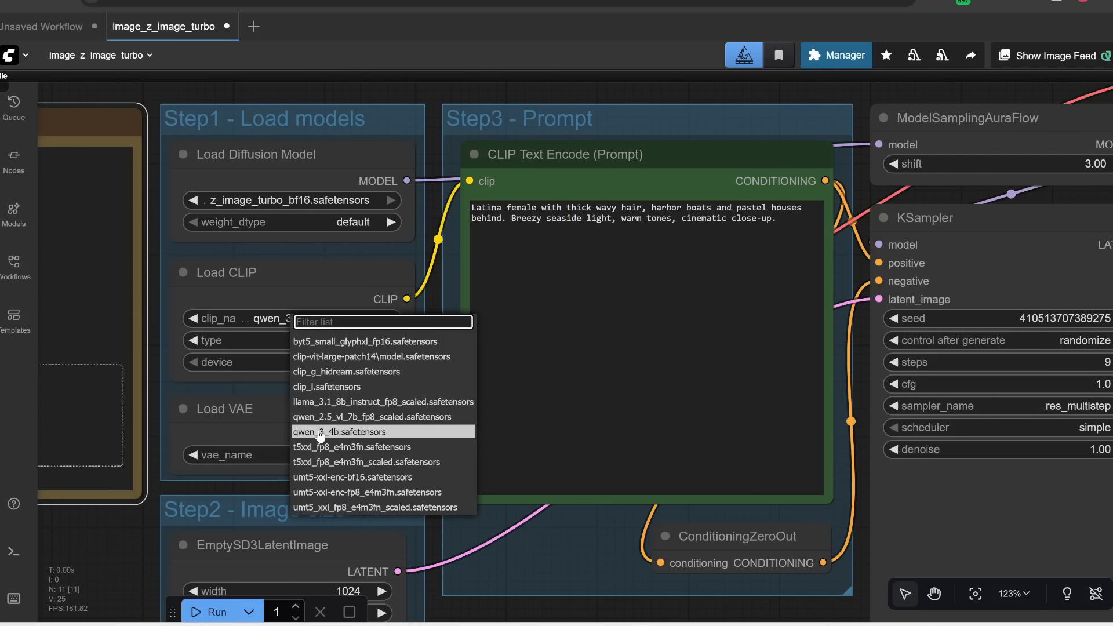
left_click(319, 434)
left_click(332, 455)
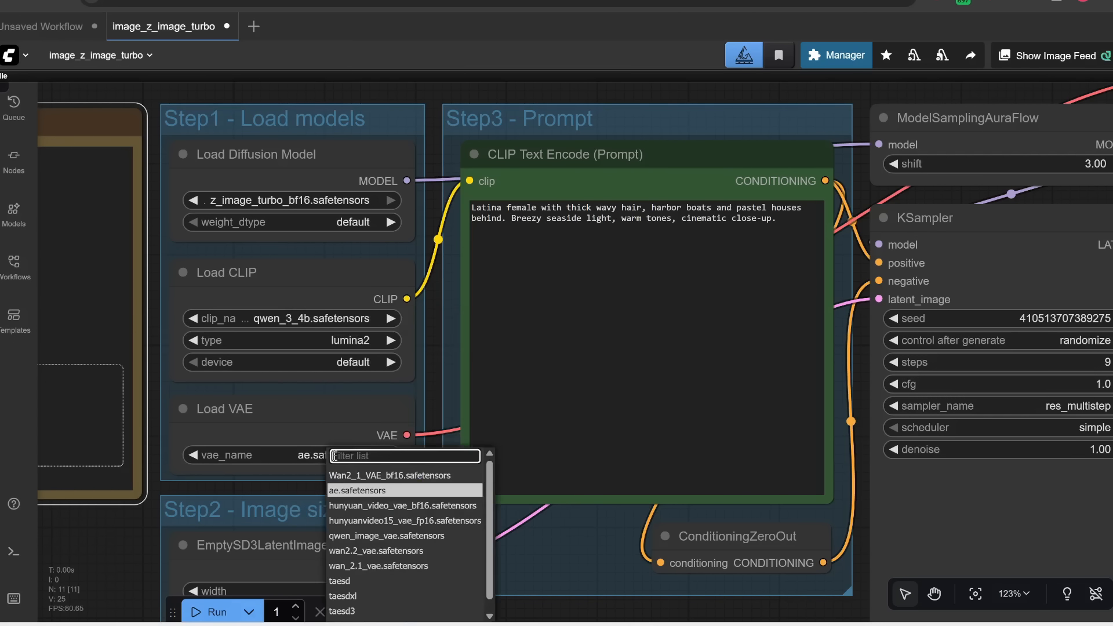
left_click(349, 490)
Step: Examine the Image size, Prompt, KSampler and VAE Decode nodes of the workflow
scroll(325, 511, "up", 4)
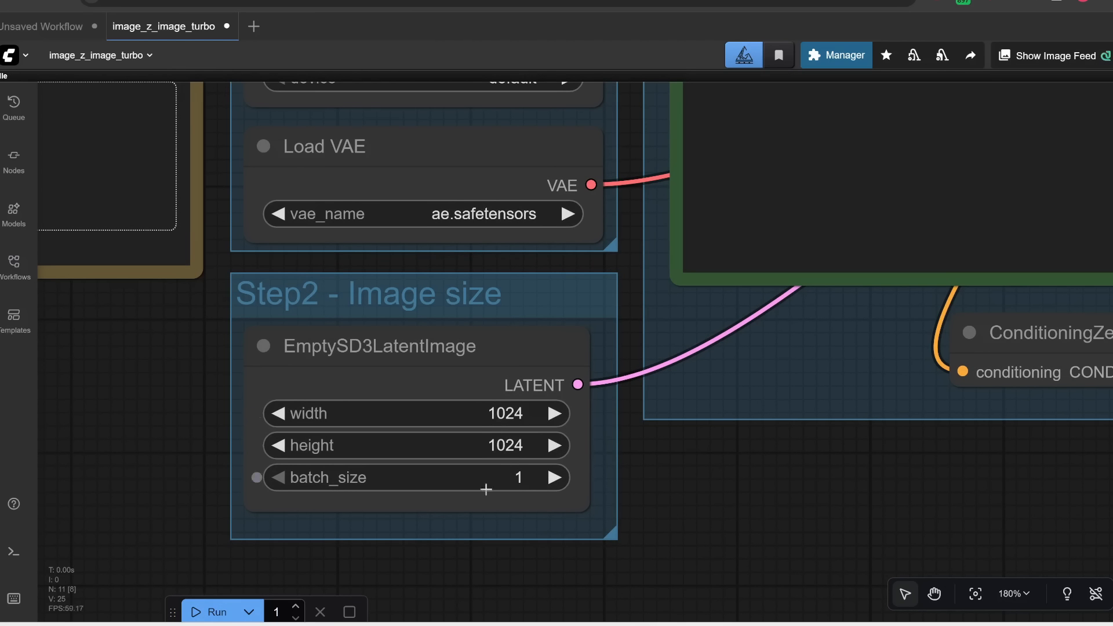
scroll(631, 472, "up", 2)
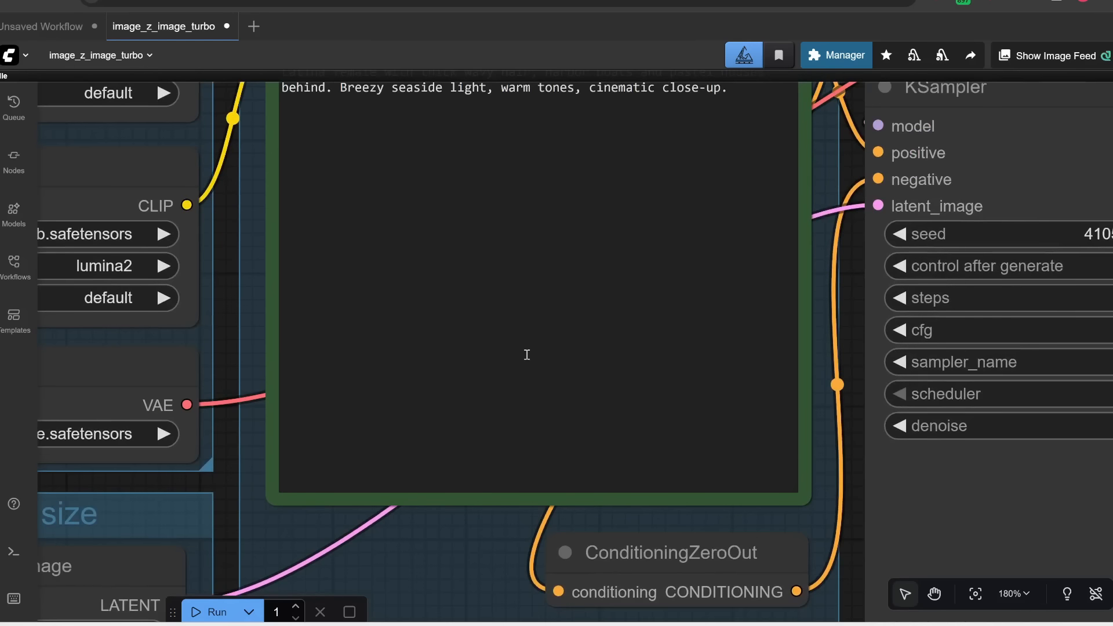
scroll(524, 352, "down", 4)
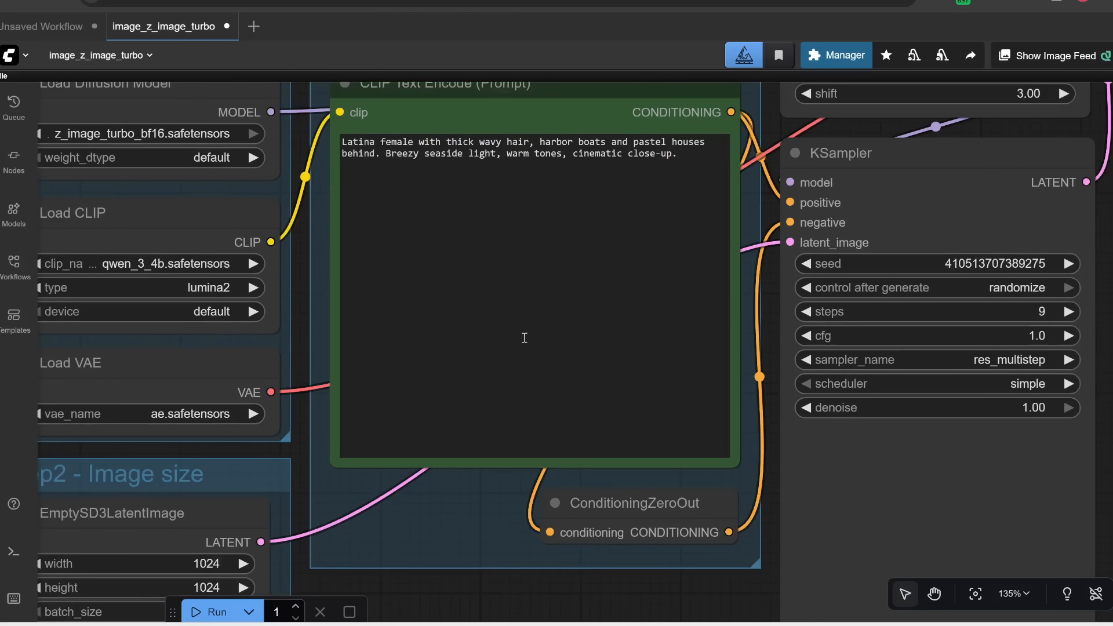
left_click_drag(438, 485, 406, 549)
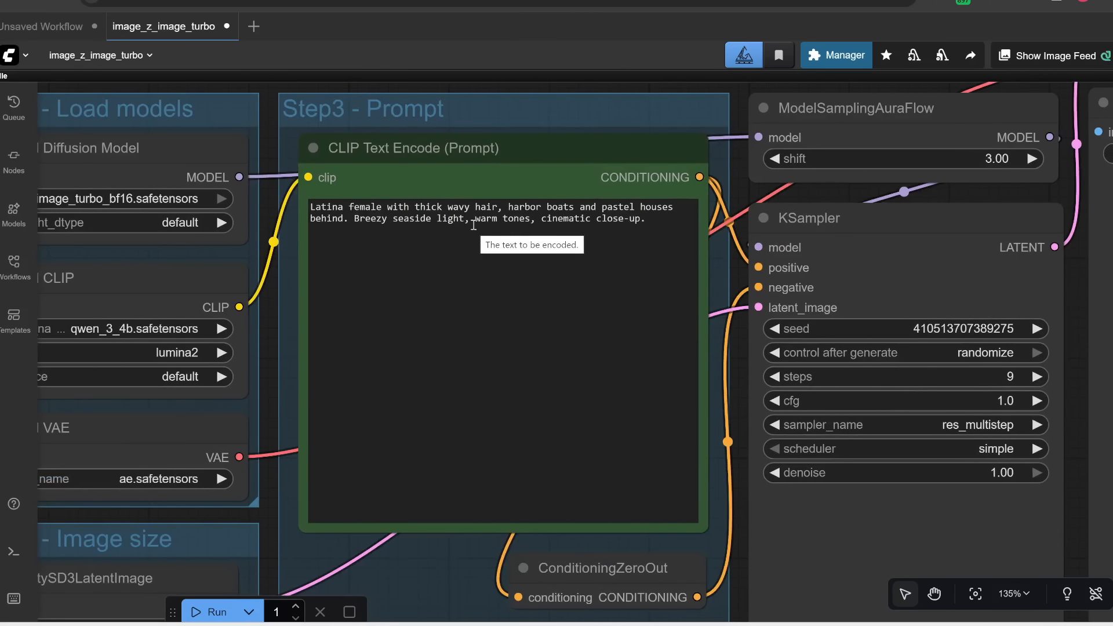
left_click_drag(704, 275, 229, 368)
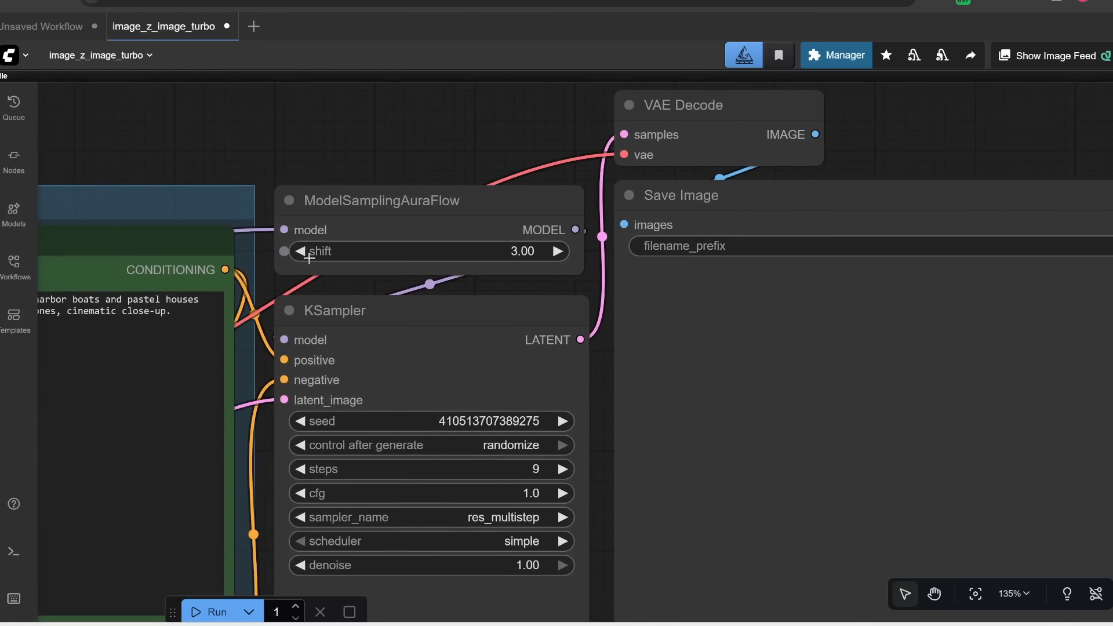
scroll(308, 258, "up", 3)
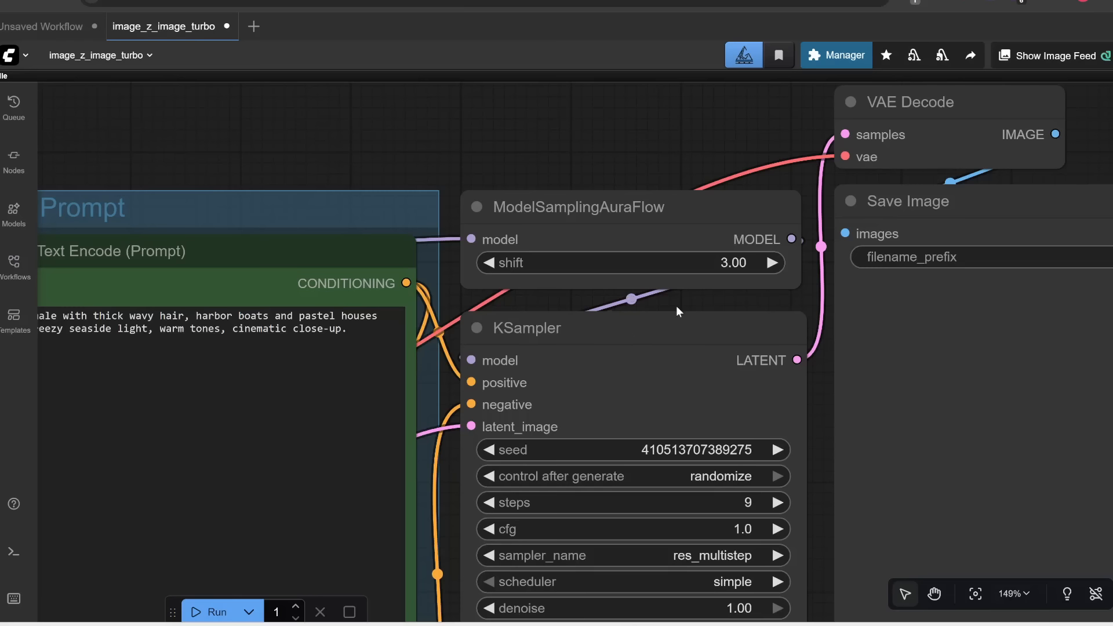
scroll(677, 302, "down", 2)
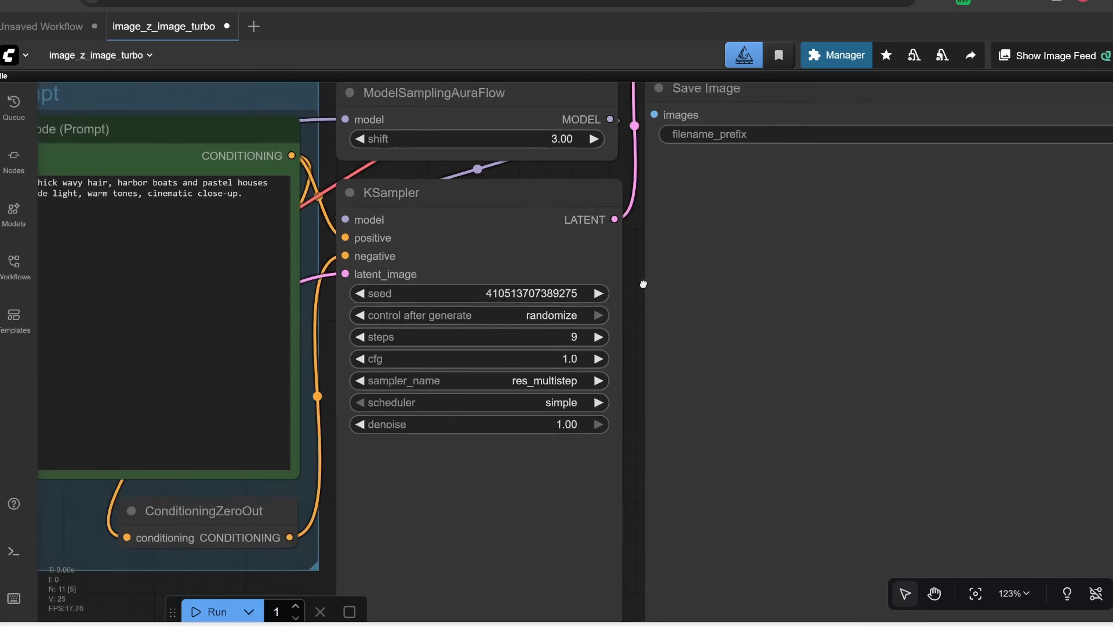
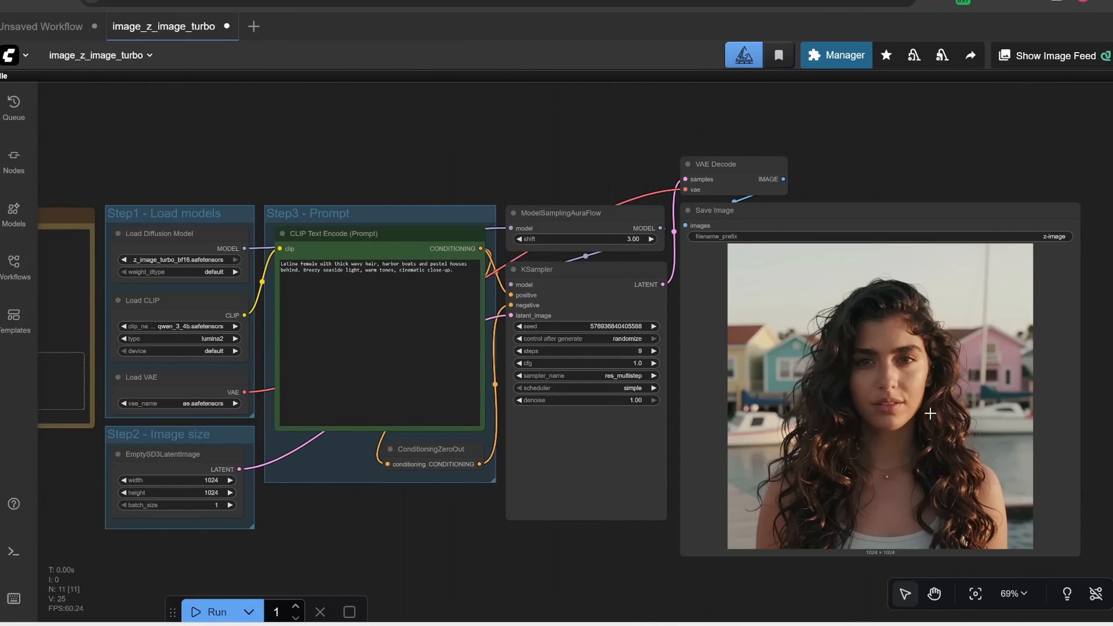
Step: Review the generation log in the console and the saved image in the ComfyUI output folder
key("alt+Tab")
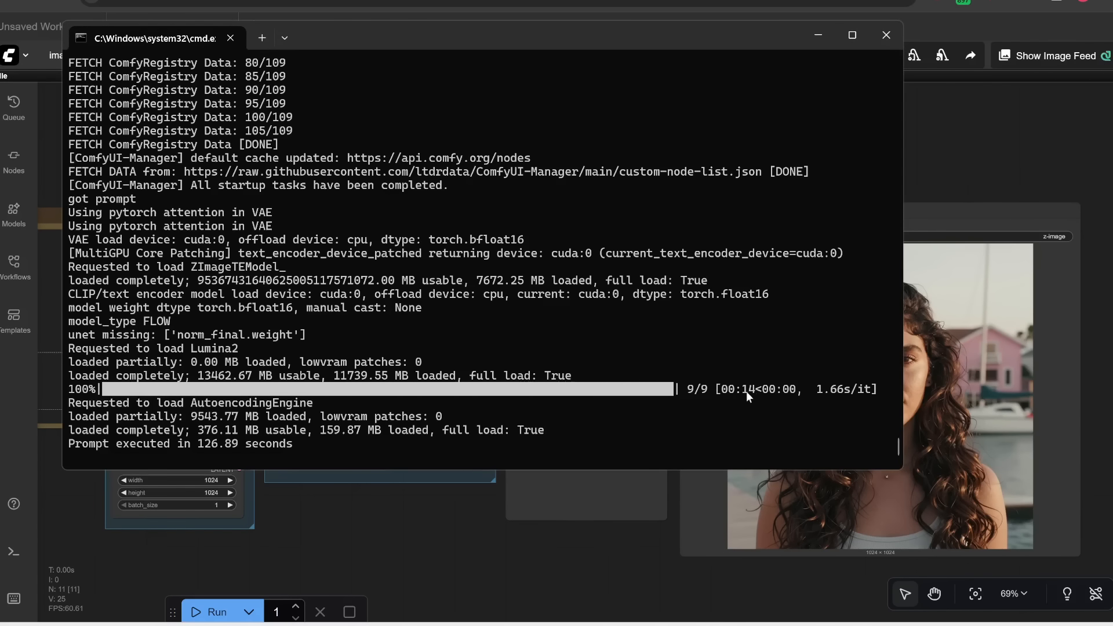
key("alt+Tab")
scroll(701, 229, "up", 5)
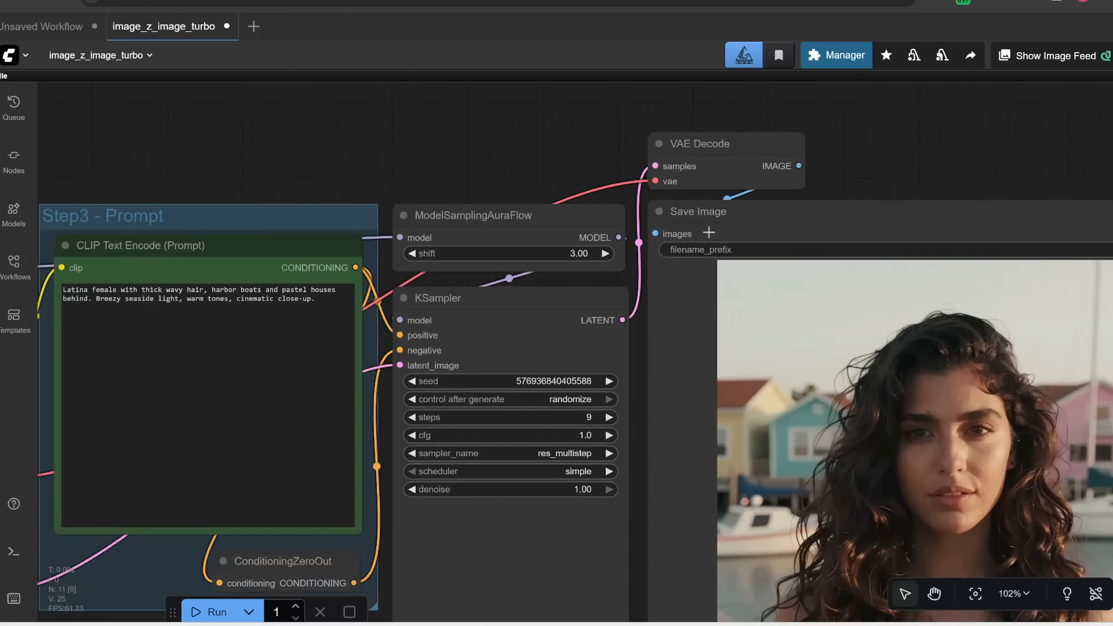
scroll(708, 232, "up", 4)
scroll(695, 249, "down", 10)
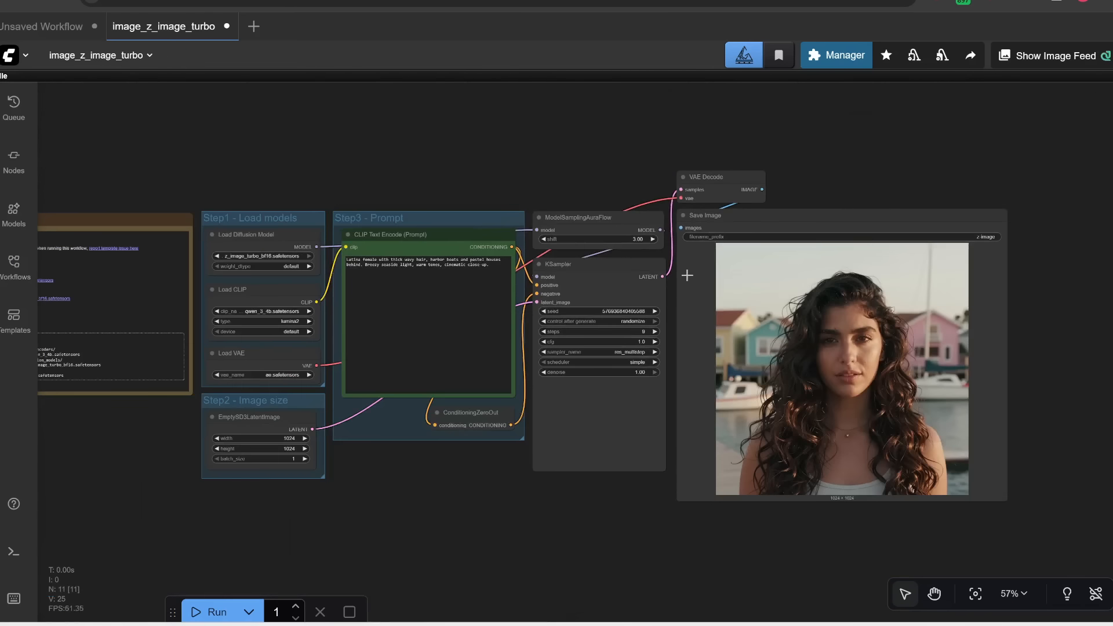
key("alt+Tab")
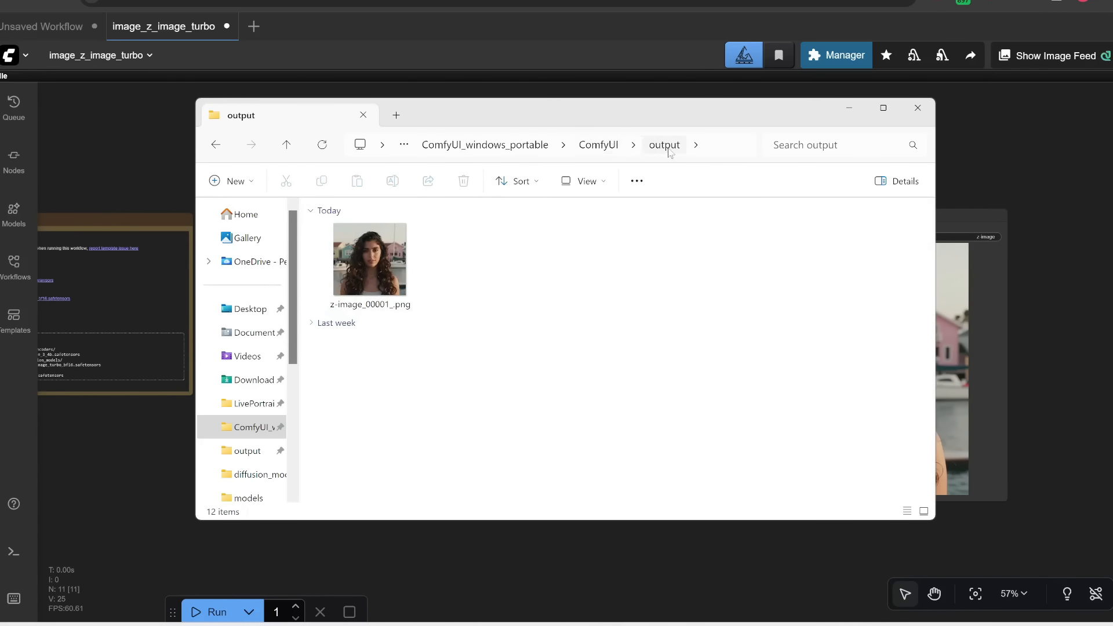
left_click(673, 567)
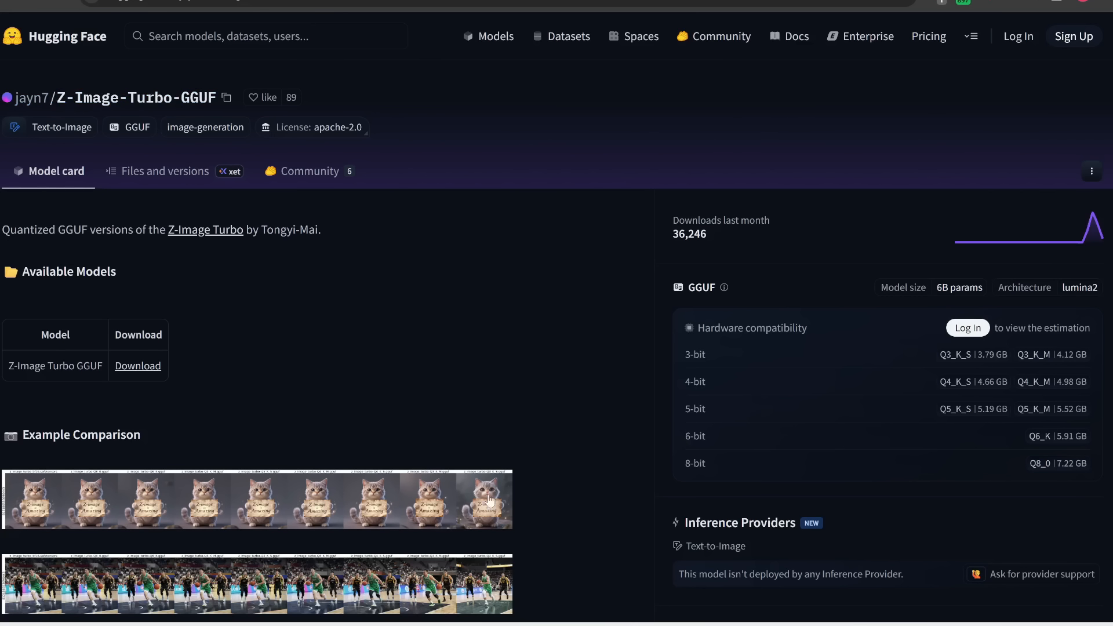
Step: Download example_workflow.json from the Z-Image-Turbo-GGUF repository as z-image-gguf and load it into ComfyUI
left_click(176, 173)
scroll(156, 443, "down", 1)
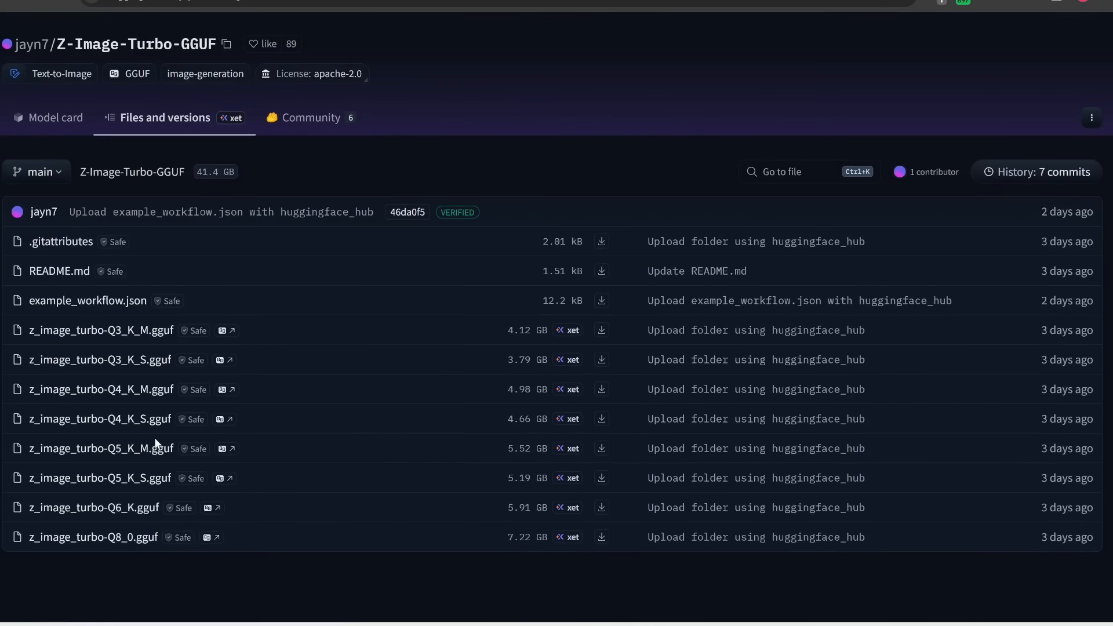
scroll(149, 401, "up", 3)
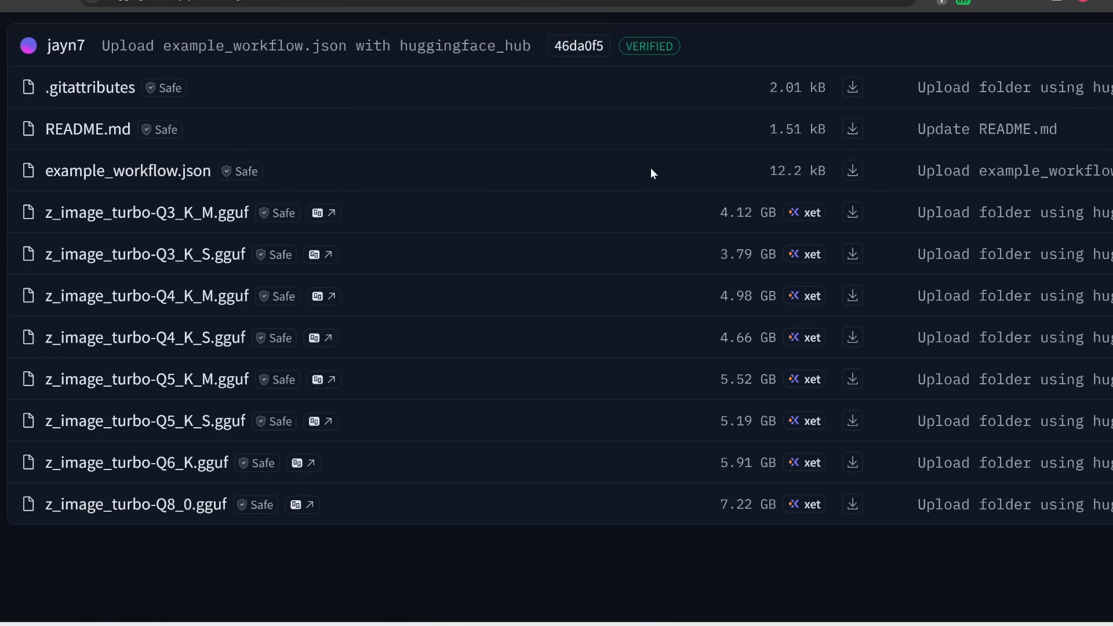
left_click(852, 171)
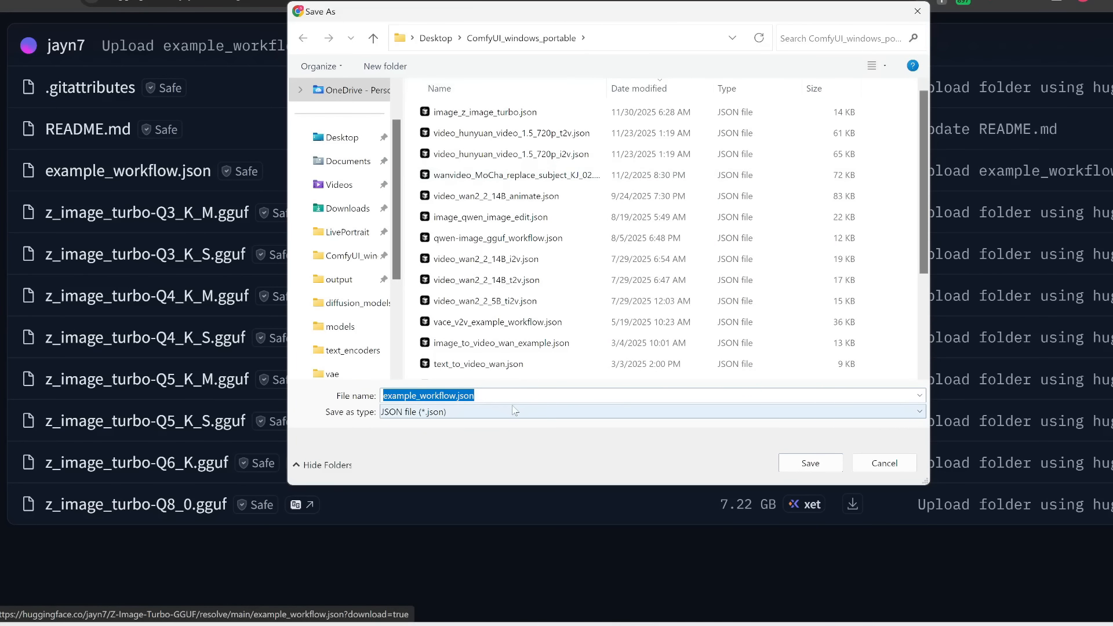
type("z-image-ggu")
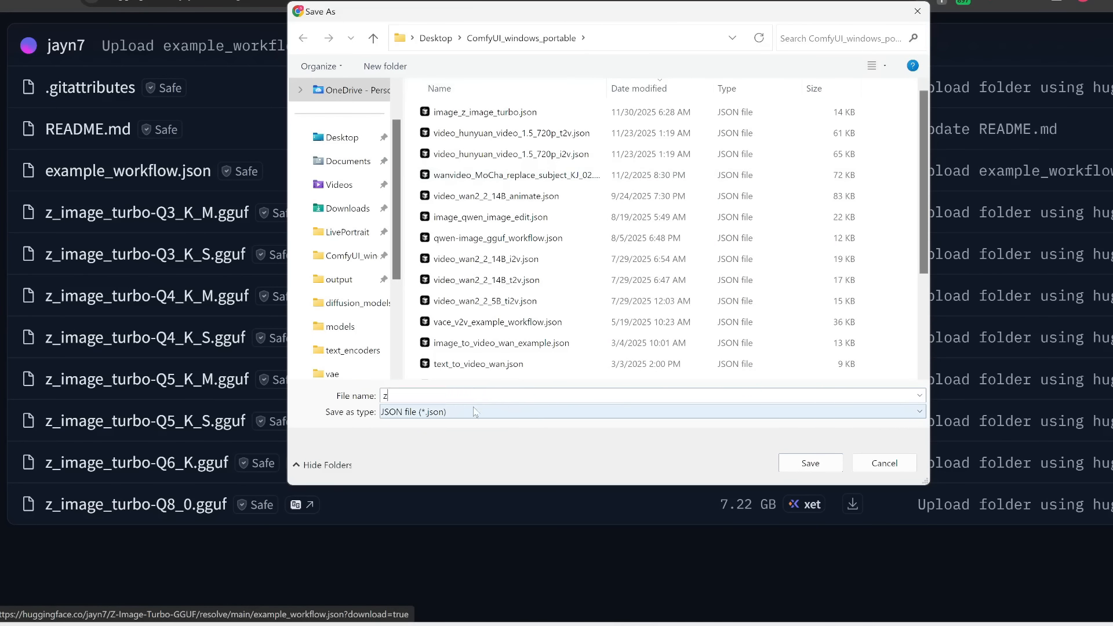
type("f")
key("Return")
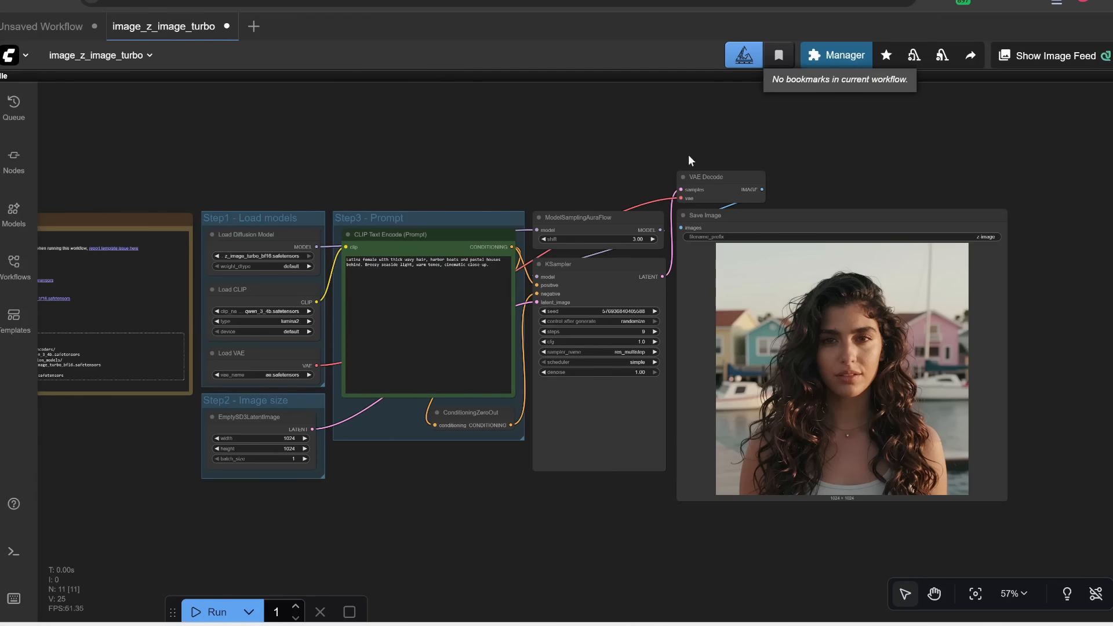
left_click(1056, 3)
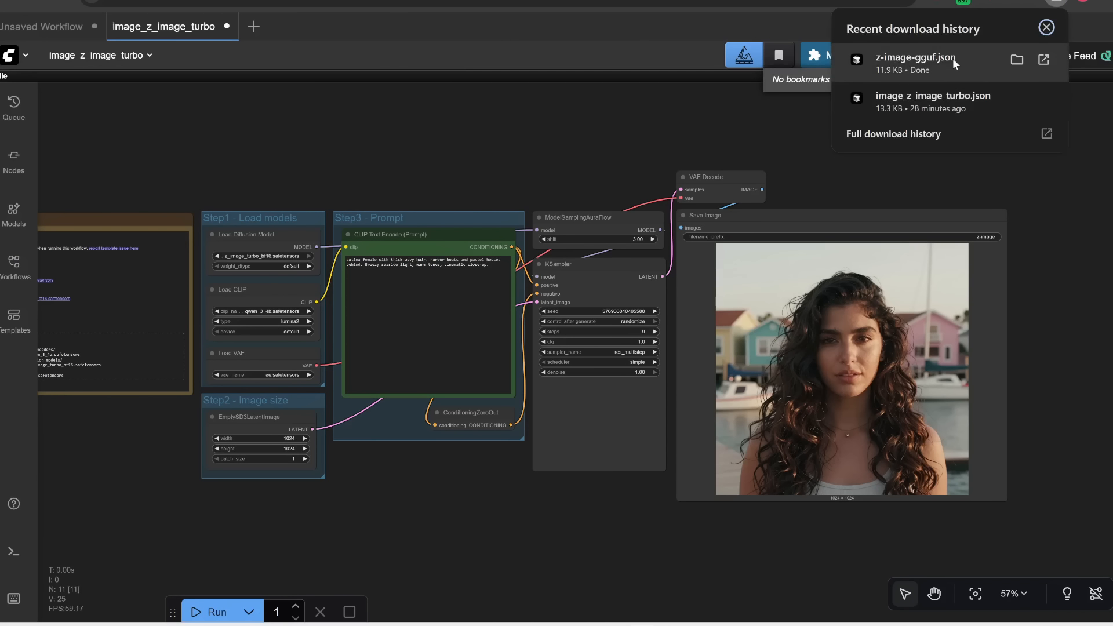
left_click_drag(931, 58, 425, 151)
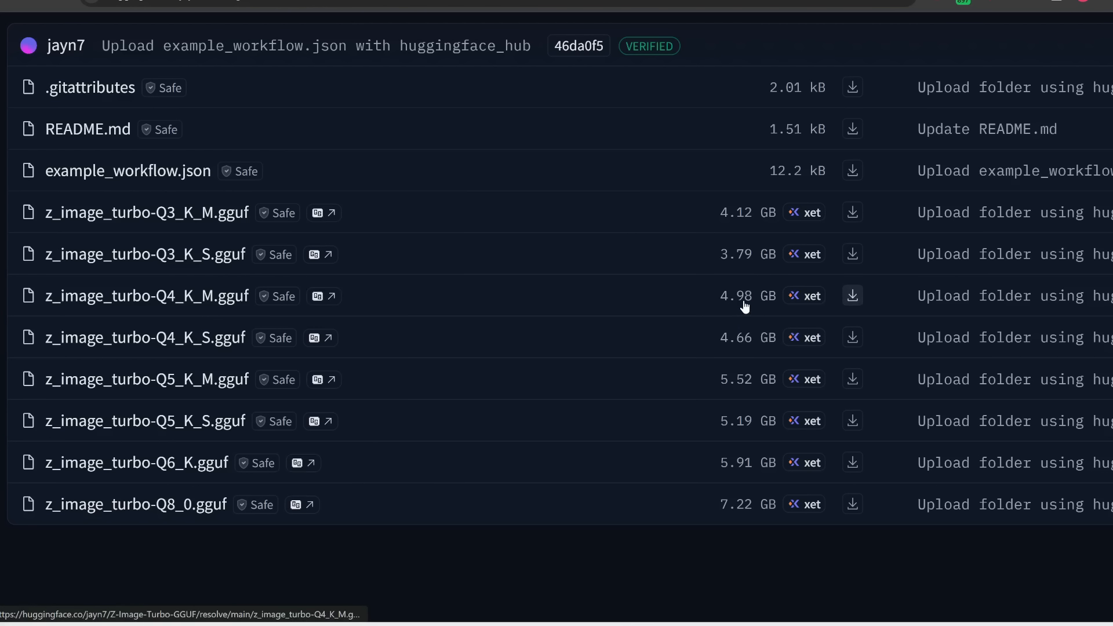
Step: Download z_image_turbo-Q4_K_M.gguf into the ComfyUI models unet folder
left_click(850, 298)
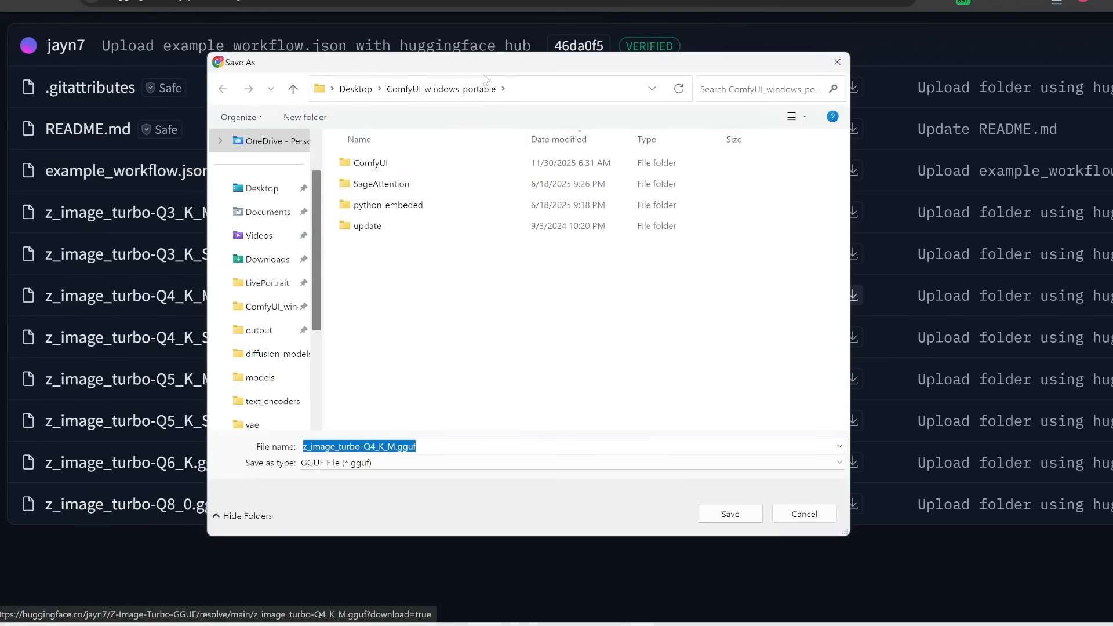
double_click(369, 163)
double_click(380, 342)
scroll(371, 359, "down", 4)
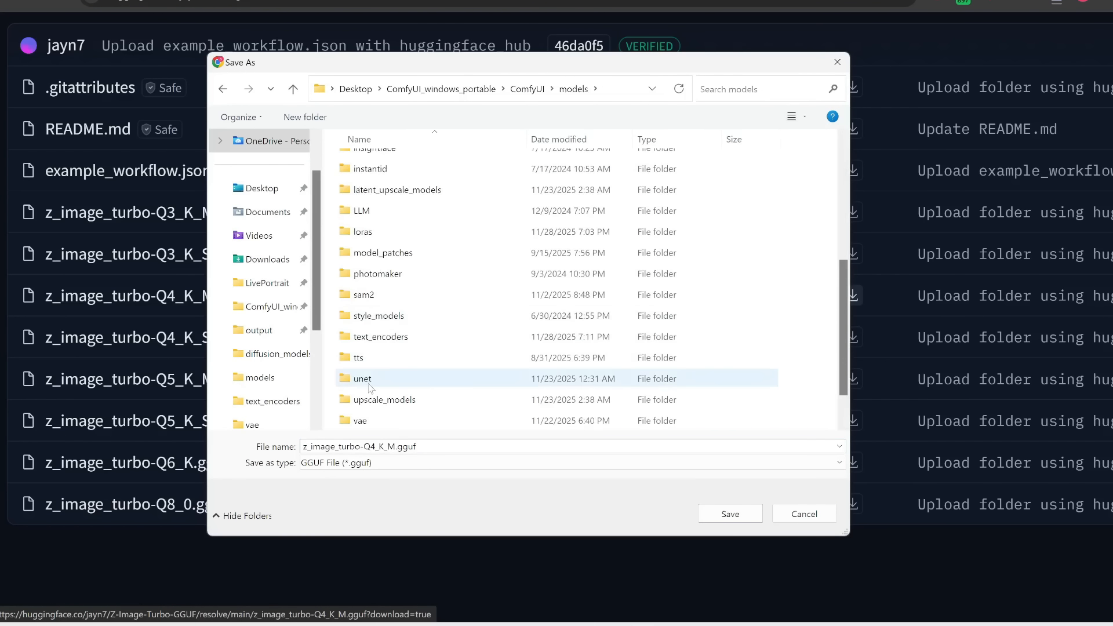
double_click(368, 382)
left_click(727, 514)
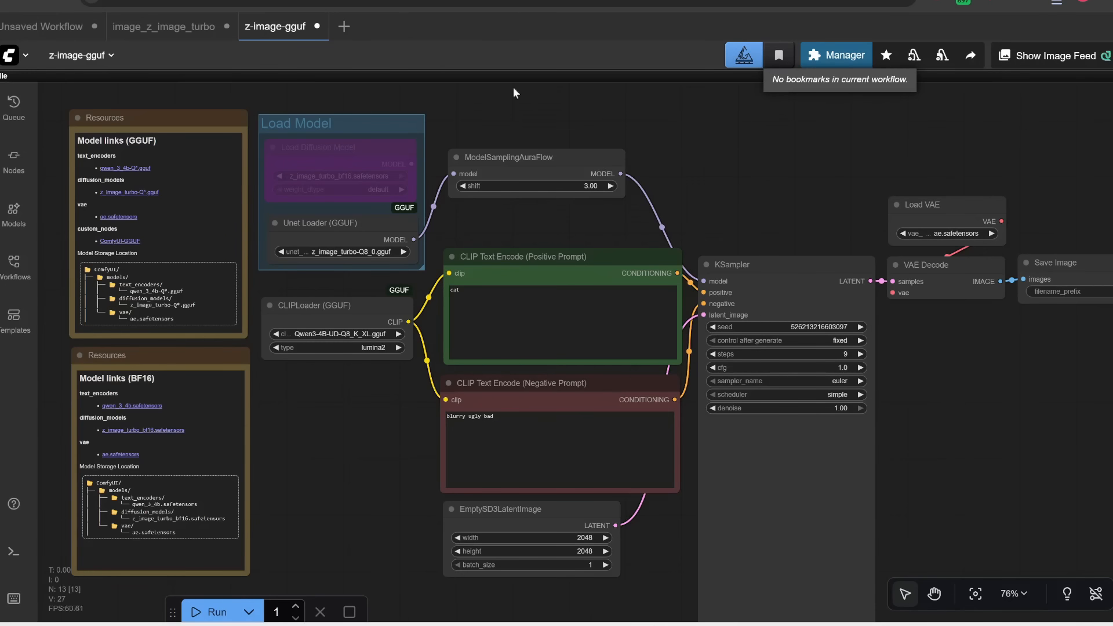
Step: Open the qwen_3_4b GGUF text-encoder link from the Resources note and download Qwen3-4B-Q4_K_M.gguf into ComfyUI's models folder
left_click_drag(291, 413, 451, 444)
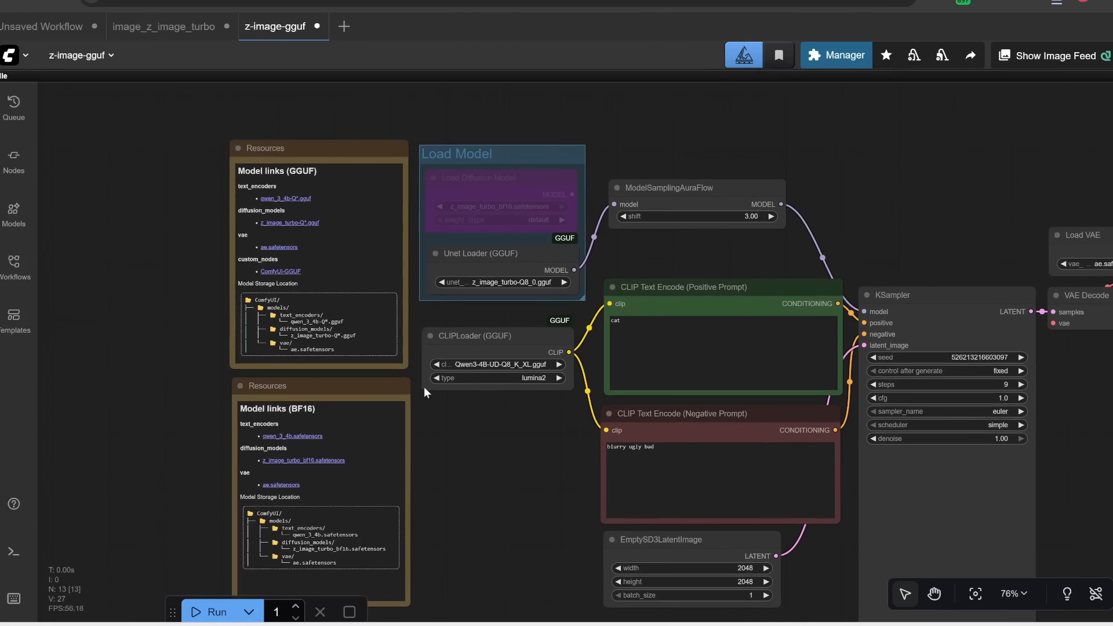
scroll(352, 225, "up", 6)
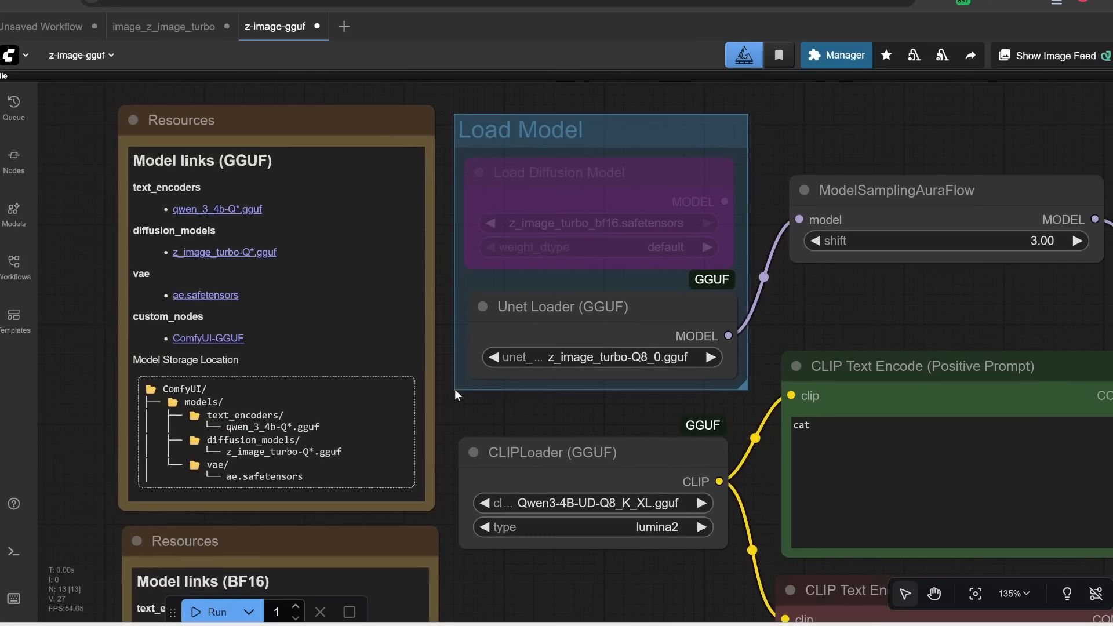
left_click(218, 210)
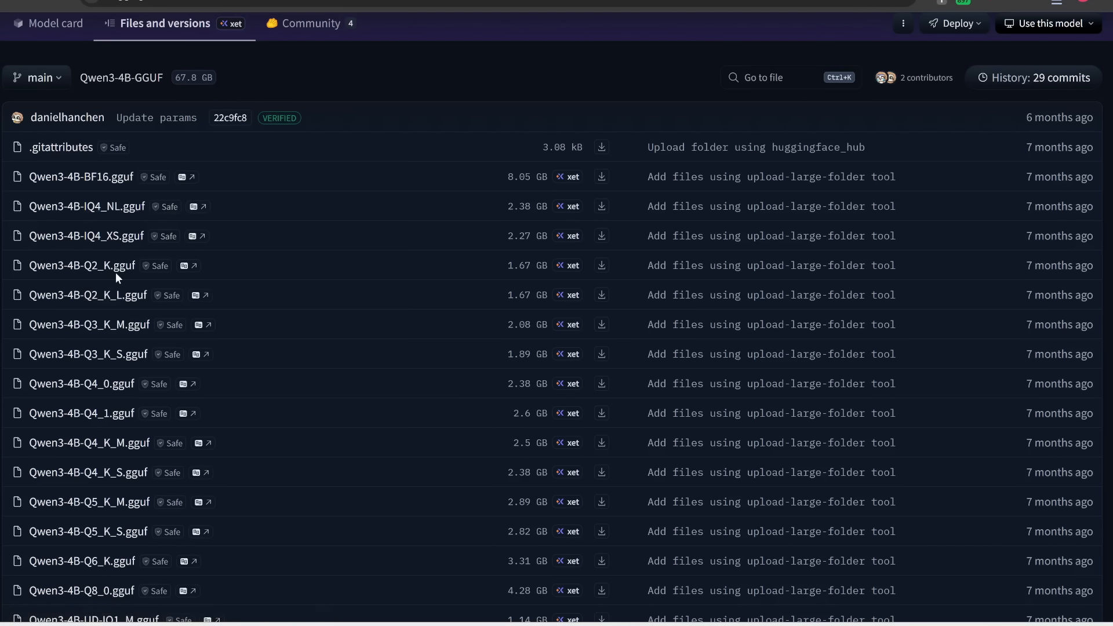
left_click(400, 624)
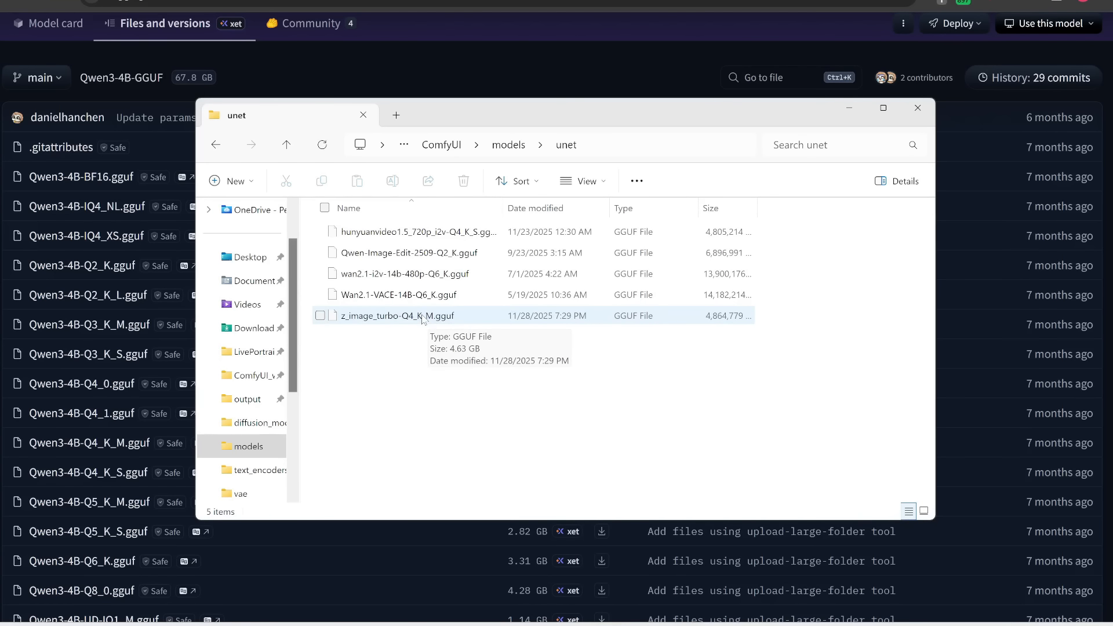
left_click(22, 434)
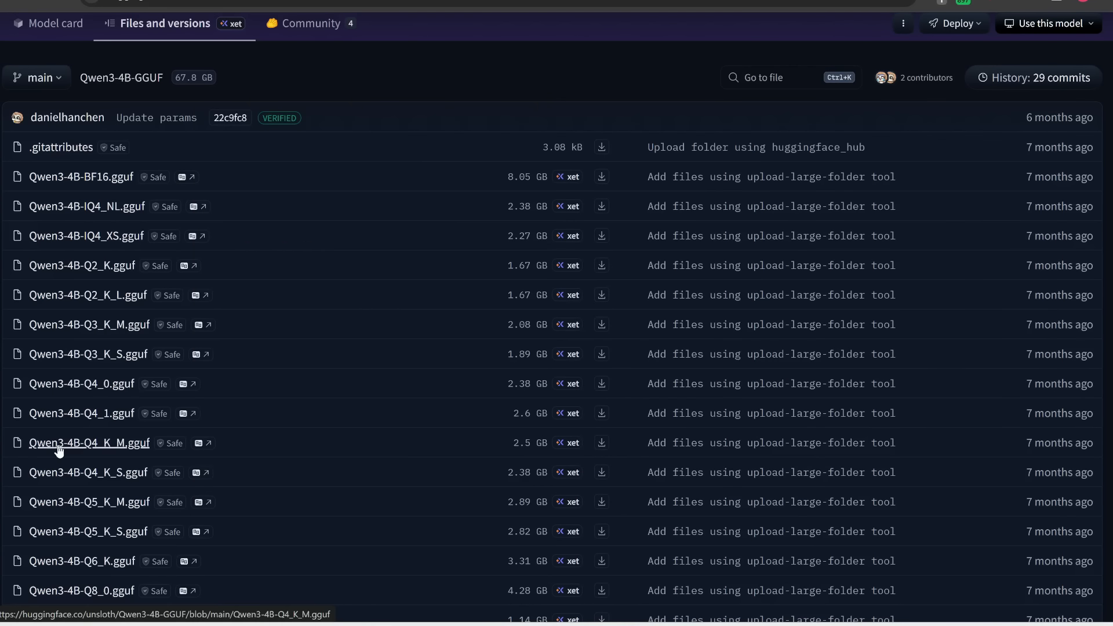
scroll(58, 446, "up", 4)
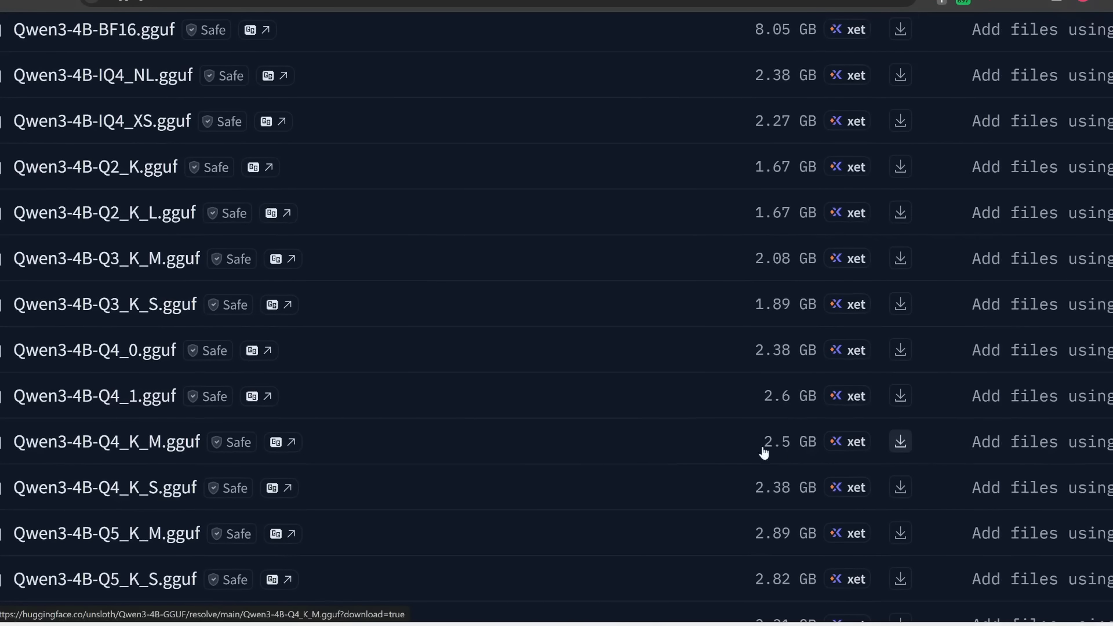
left_click(900, 442)
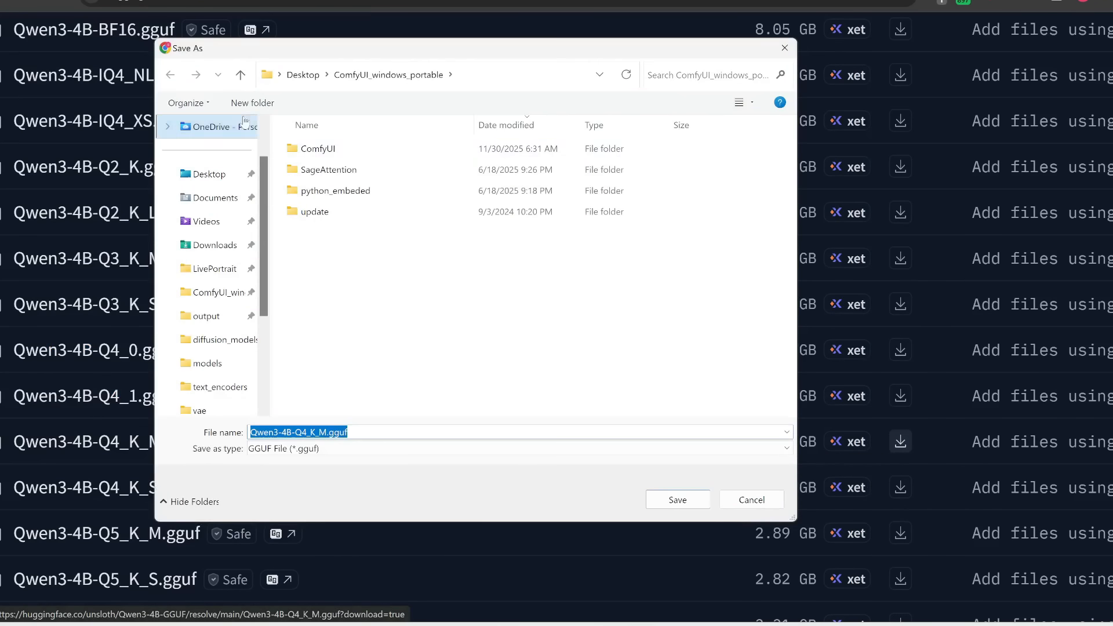
double_click(329, 155)
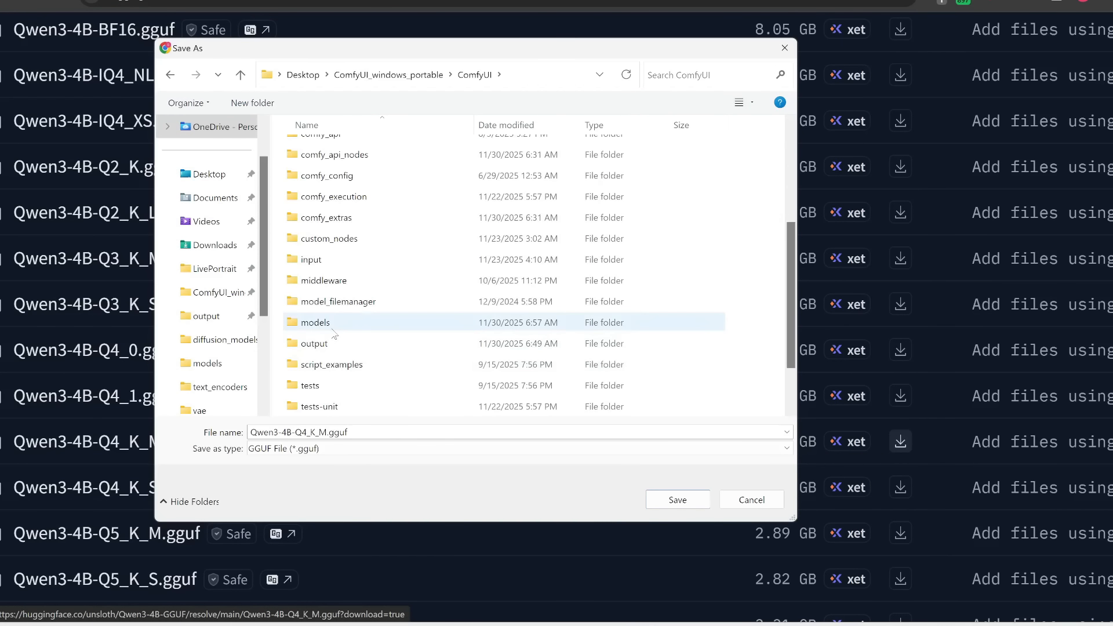
double_click(334, 330)
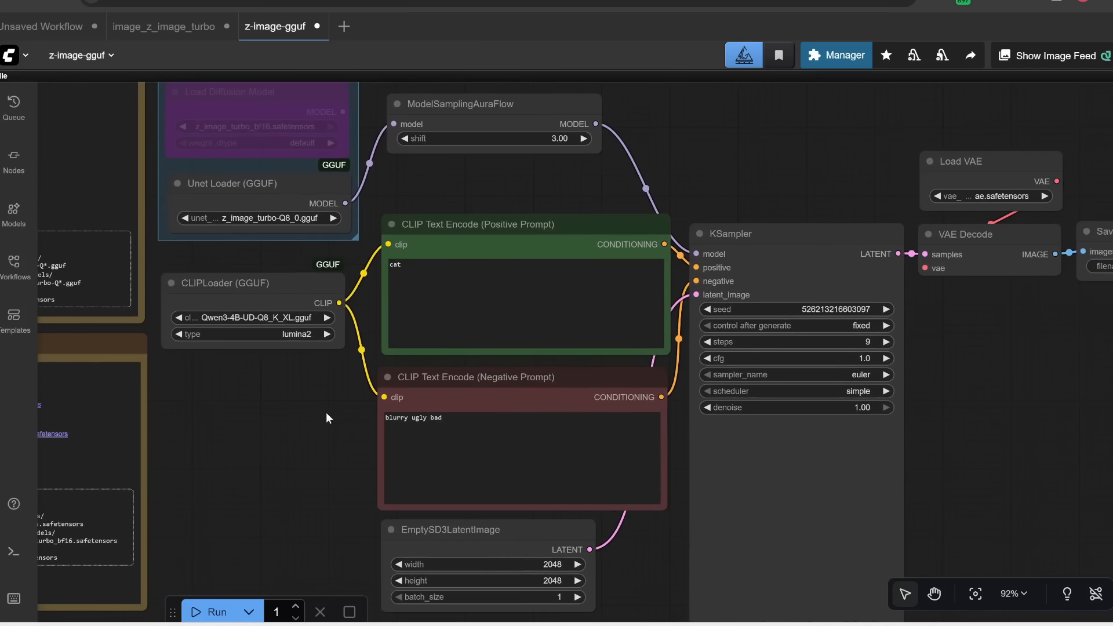
Step: Search the custom nodes manager for gguf, update ComfyUI-GGUF, and restart ComfyUI
scroll(327, 413, "down", 1)
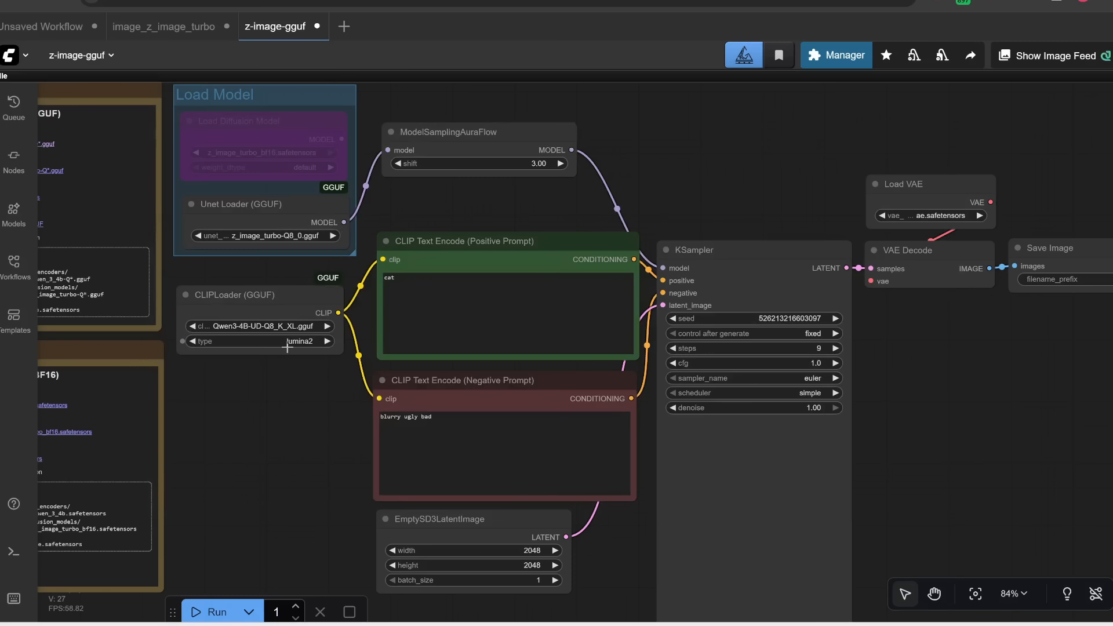
left_click(835, 57)
left_click(546, 215)
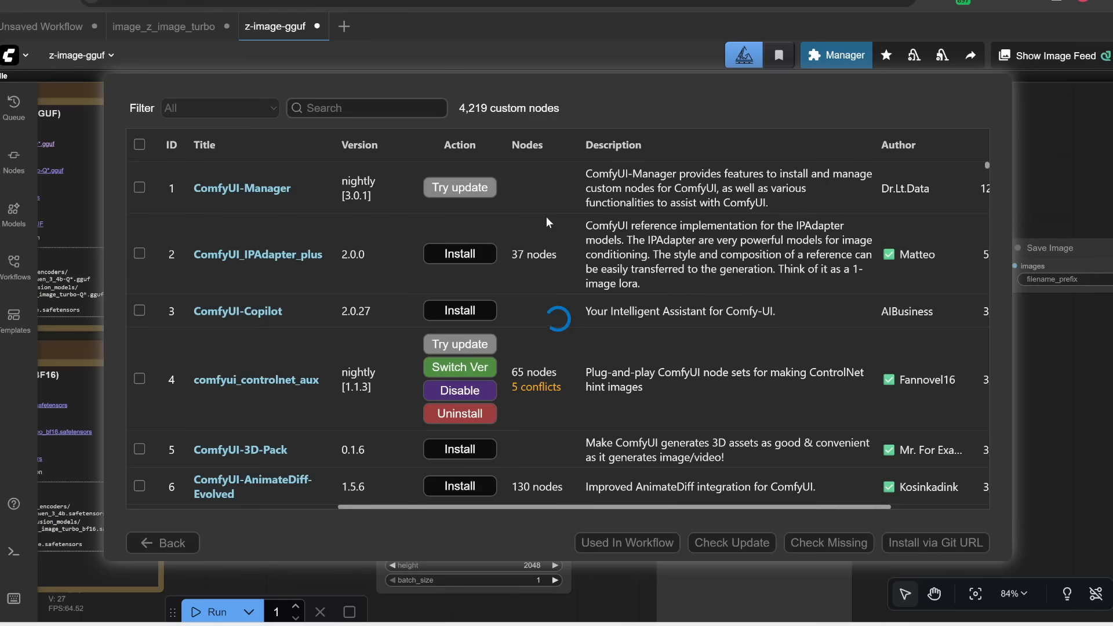
left_click(340, 108)
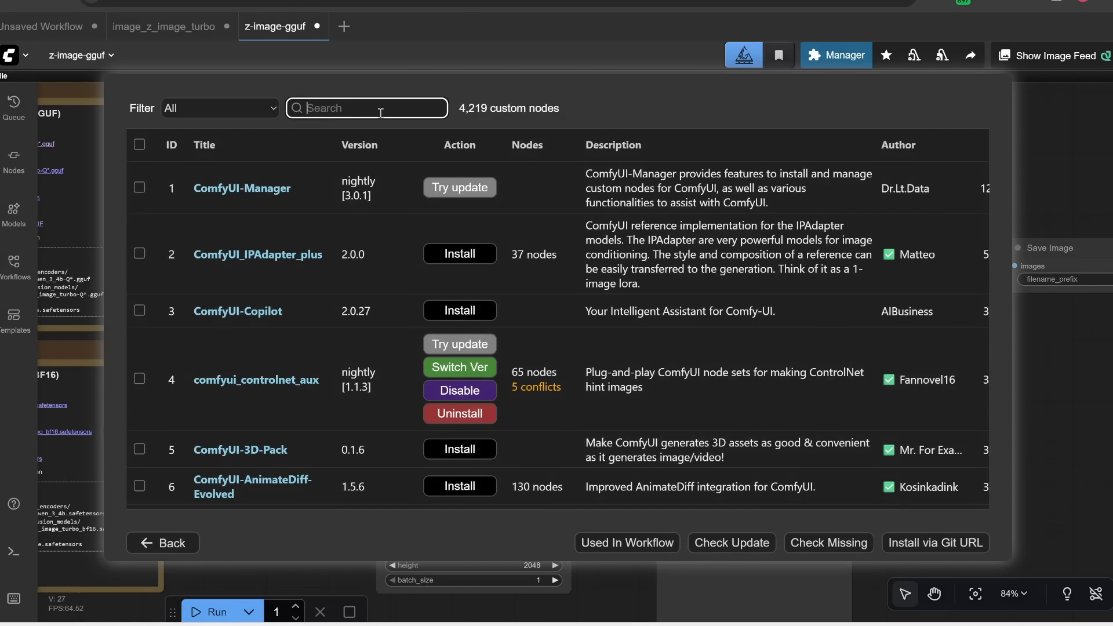
type("gguf")
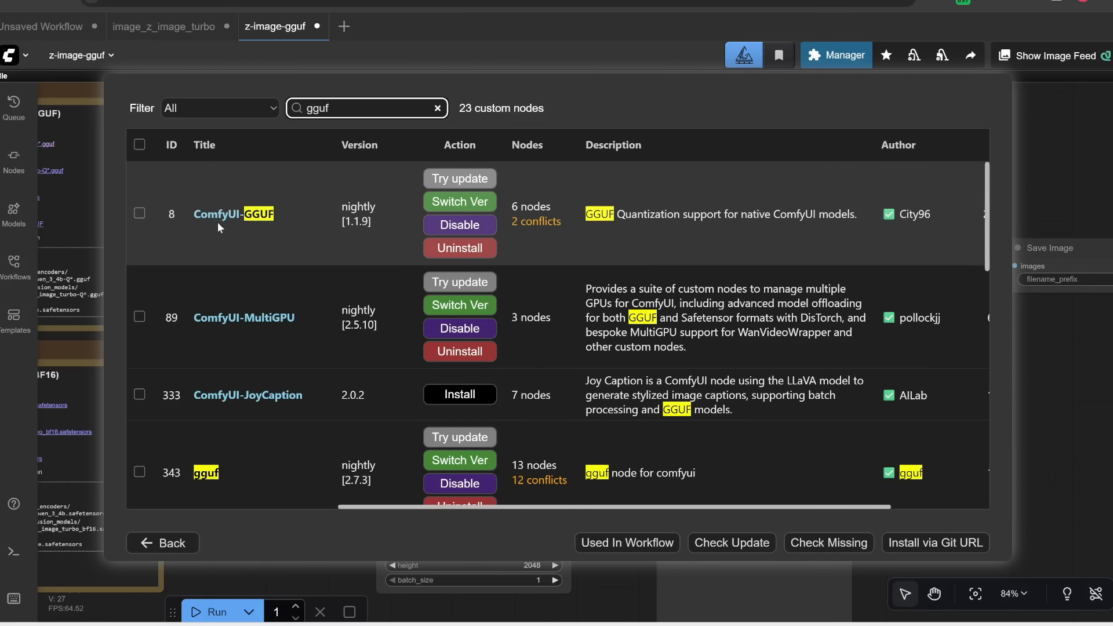
left_click(480, 179)
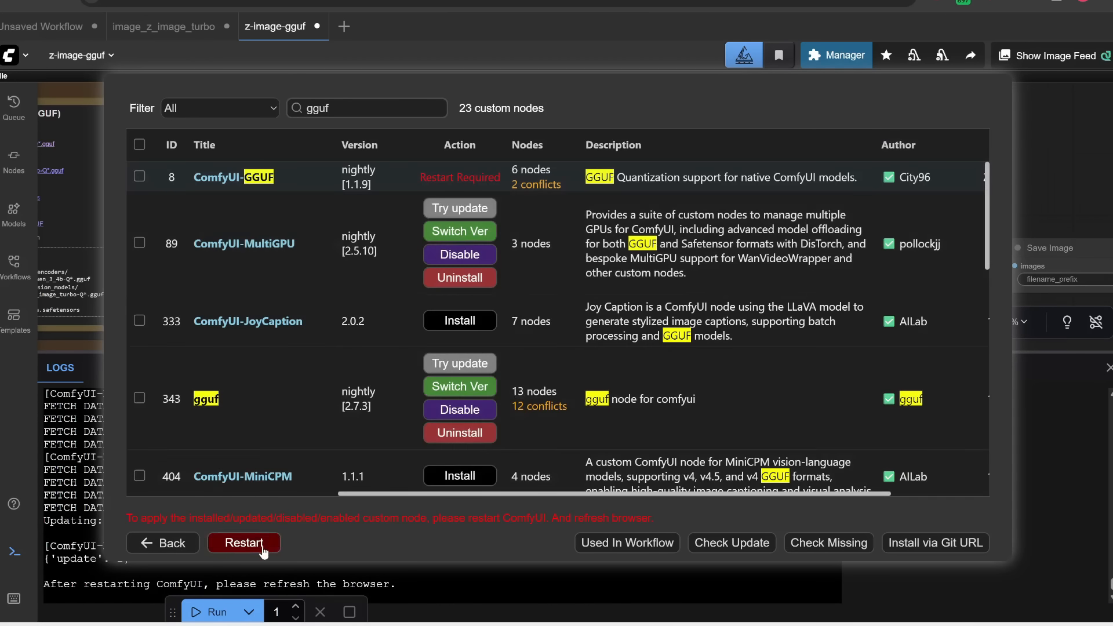
left_click(262, 544)
Step: Select z_image_turbo-Q4_K_M.gguf in the Unet Loader (GGUF) node and Qwen3-4B-Q4_K_M.gguf in the CLIPLoader (GGUF) node
left_click_drag(447, 498, 391, 504)
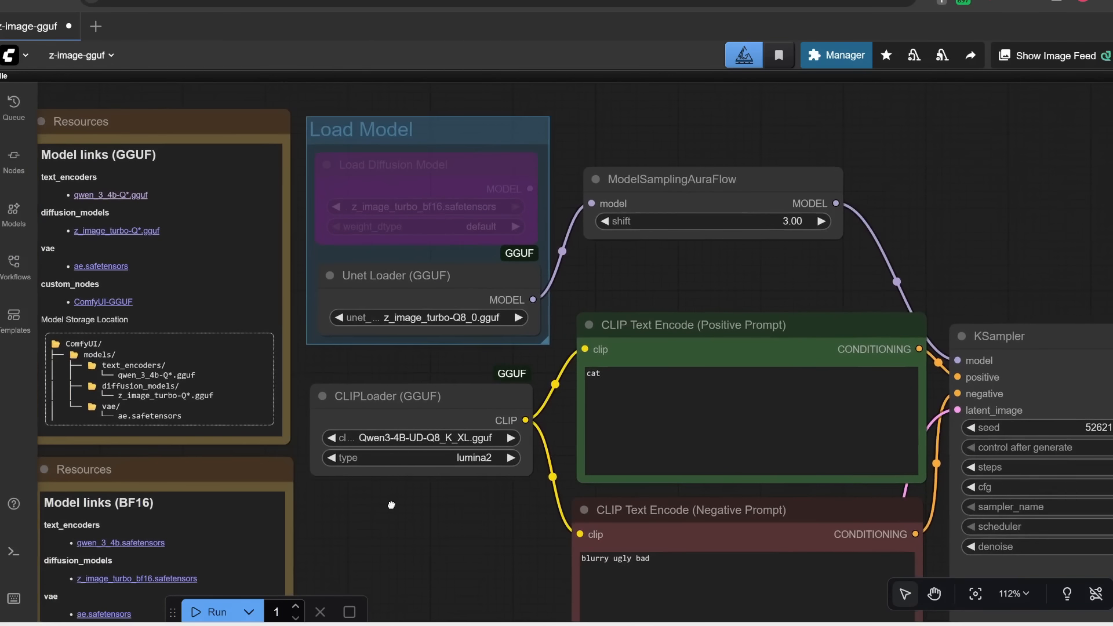
left_click(459, 319)
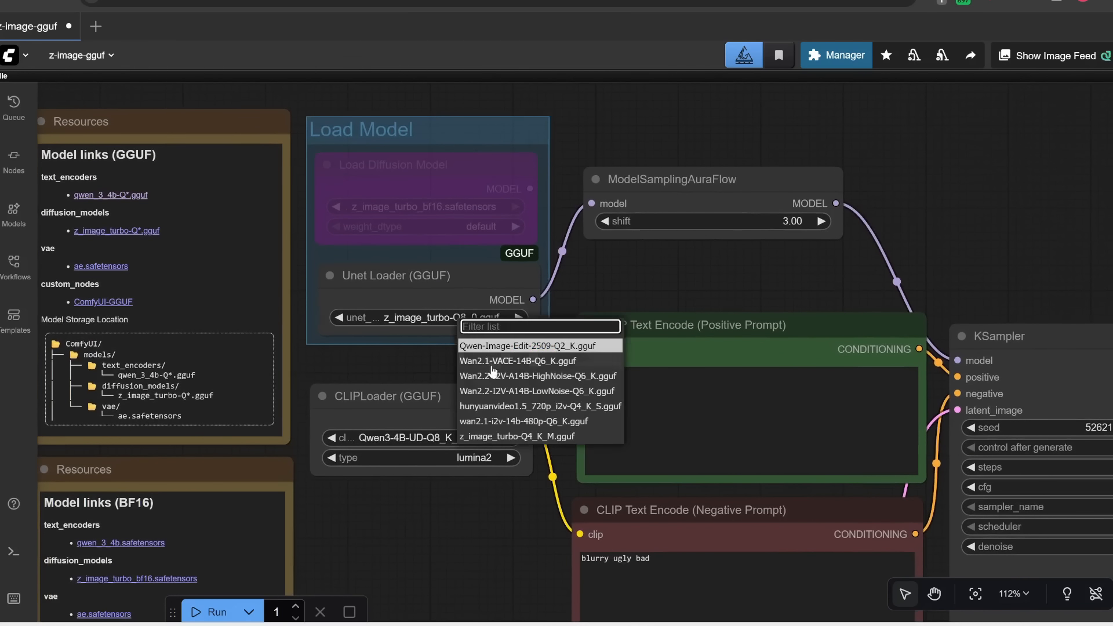
left_click(493, 436)
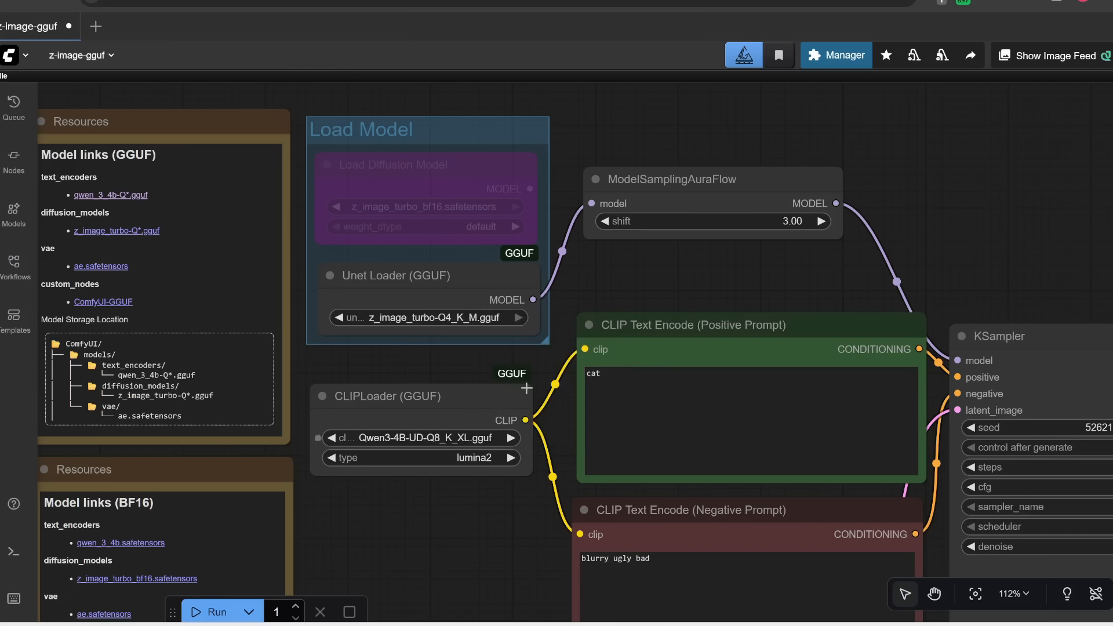
left_click(443, 438)
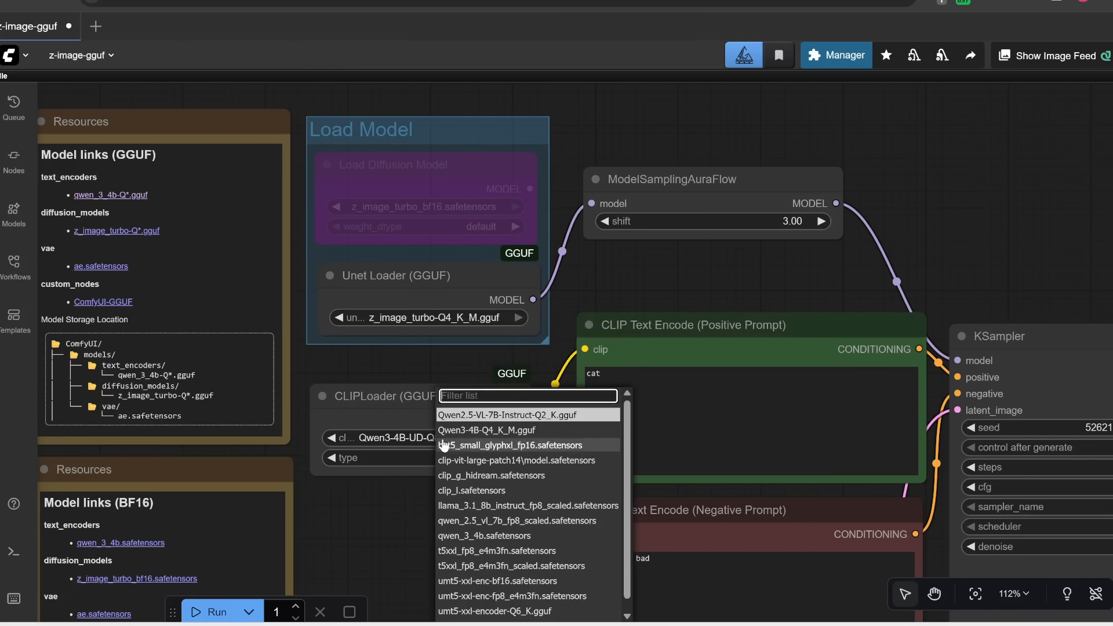
left_click(487, 433)
Step: Replace the positive prompt with a pasted description of a high-angle MMA octagon match with Brazilian Jiujitsu grappling
left_click_drag(490, 482, 317, 398)
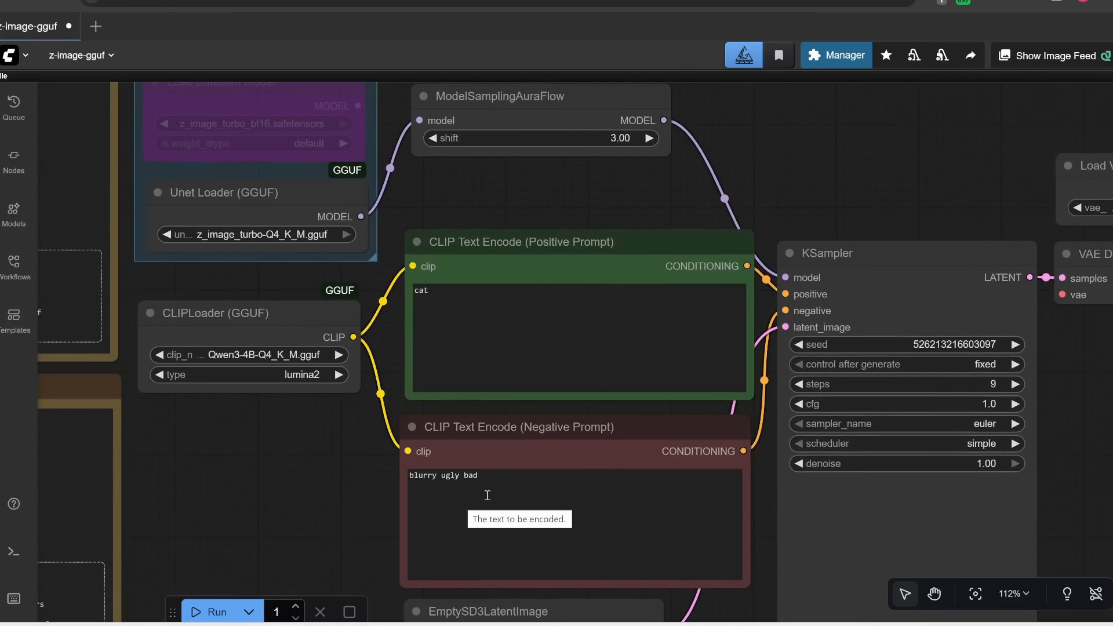
left_click(473, 313)
key("ctrl+a")
type("A high-angle full shot of a mixed martial arts match inside an octagon cage. Two fighters grappling on the floor in a complex Brazilian Jiujitsu position. Sweaty skin, strained muscles, intense expressions.")
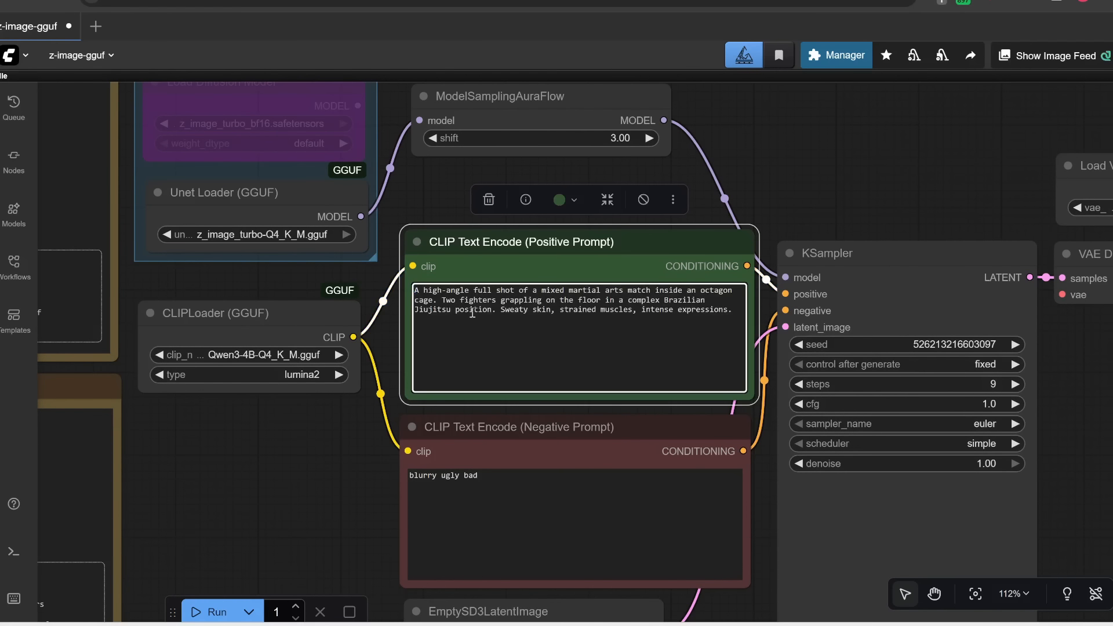
Step: Set the EmptySD3LatentImage width and height to 1024 each in the GGUF workflow
scroll(746, 614, "up", 1)
left_click_drag(746, 615, 755, 347)
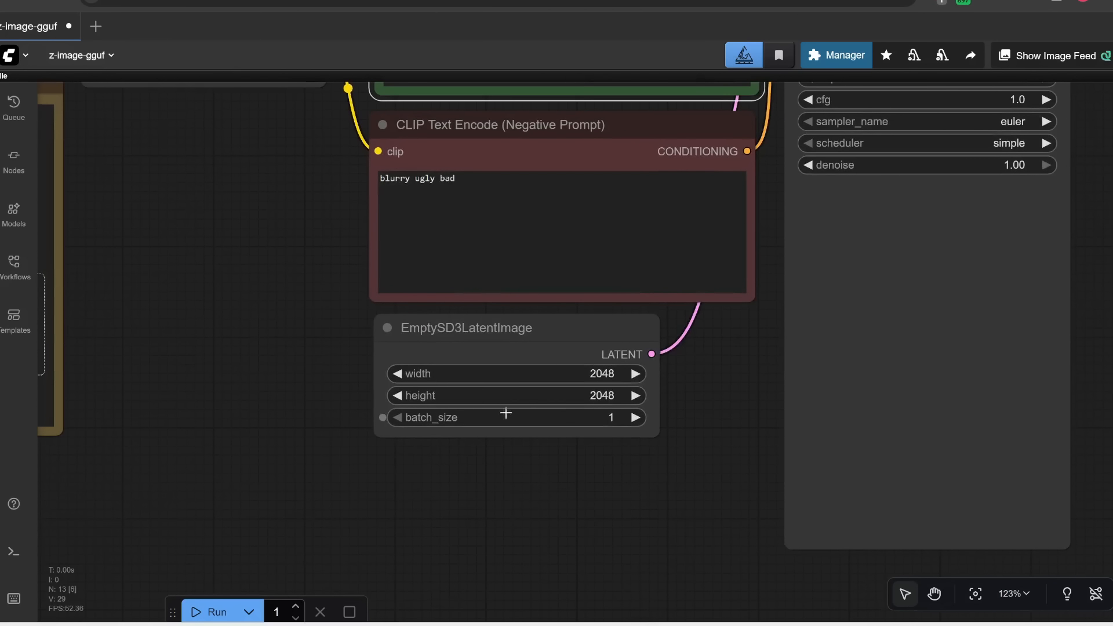
scroll(576, 390, "up", 3)
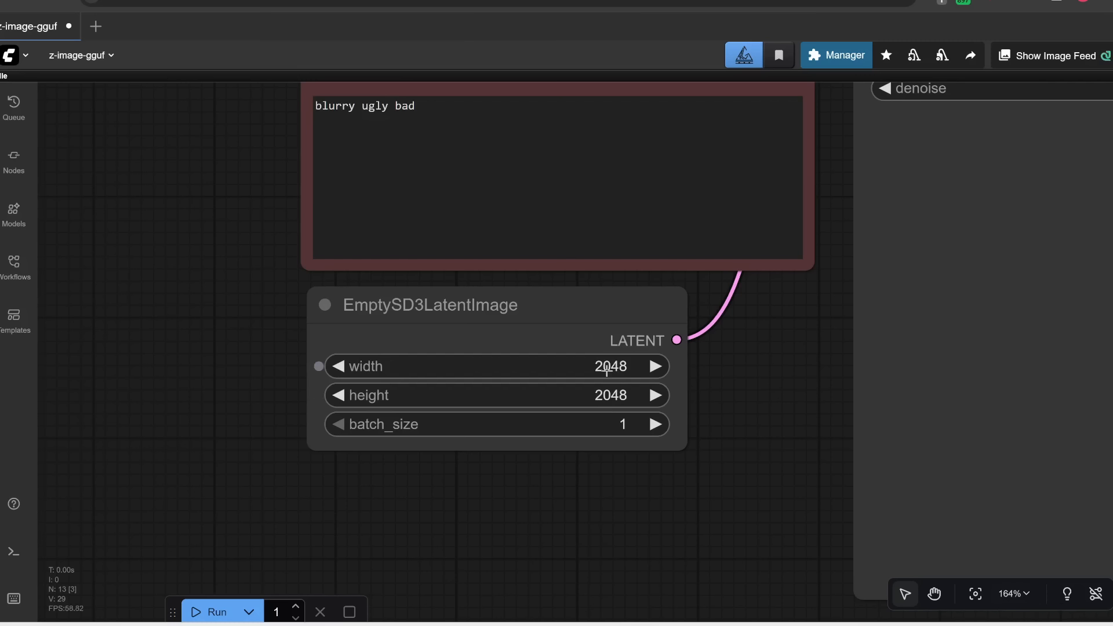
left_click(607, 369)
type("1024")
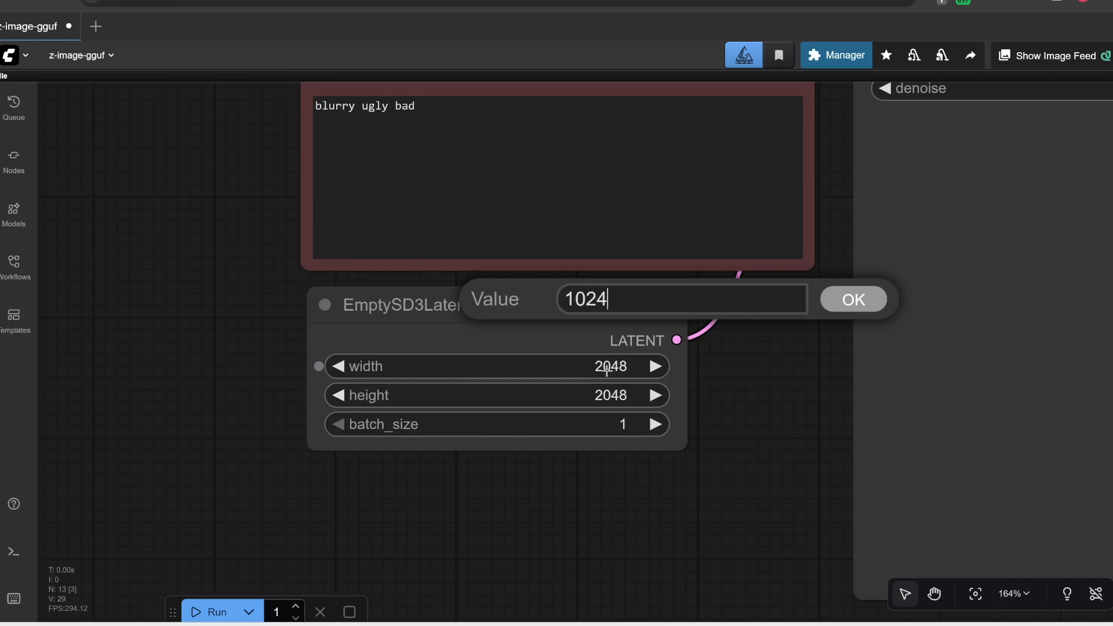
left_click(853, 300)
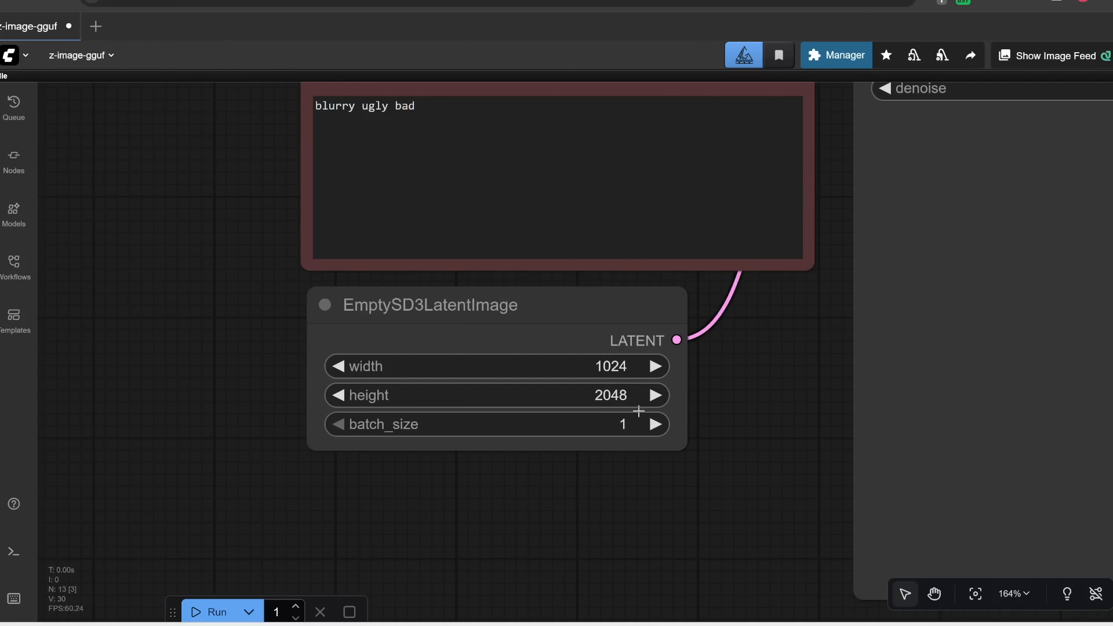
left_click(609, 400)
type("1024")
left_click(856, 334)
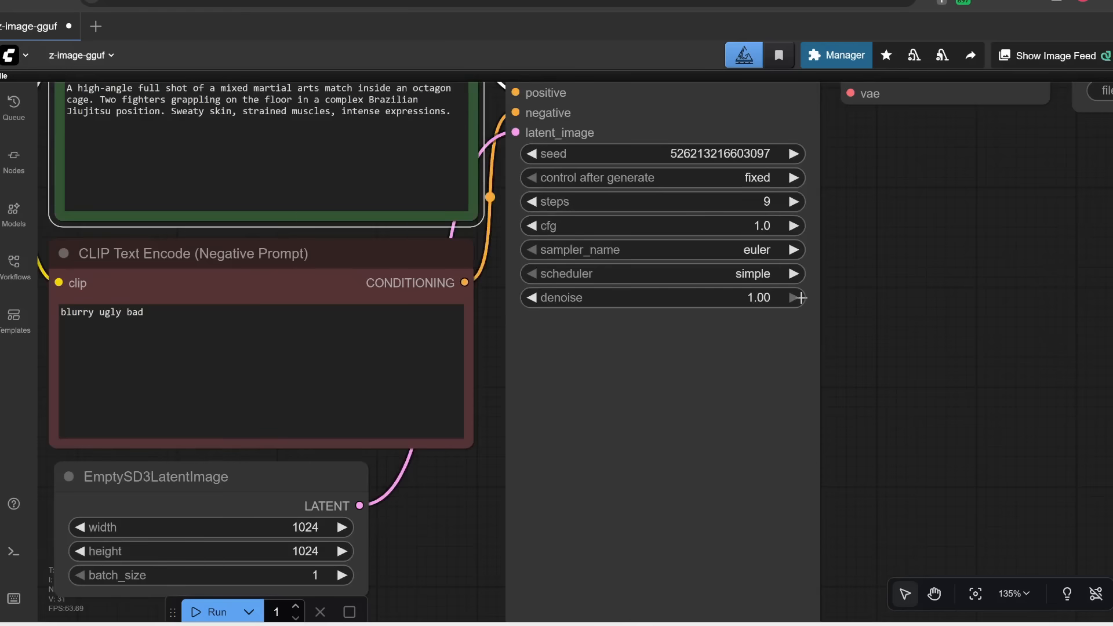
Step: Inspect the generated MMA grappling image in the Save Image node and fit the whole graph in view
left_click_drag(887, 275, 784, 402)
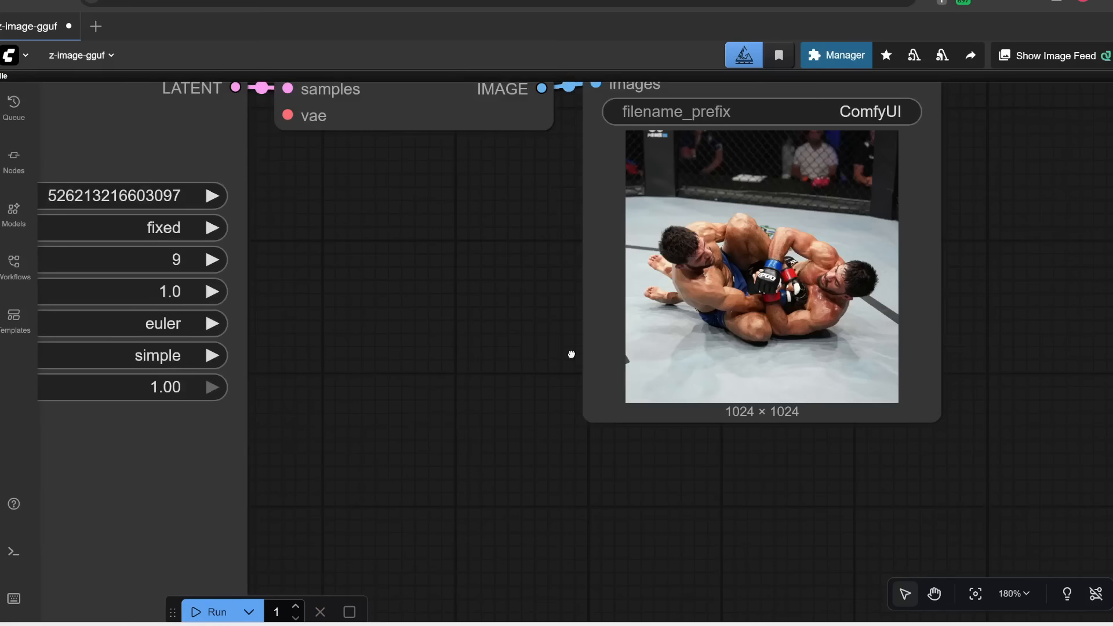
left_click_drag(572, 353, 516, 423)
scroll(519, 452, "down", 1)
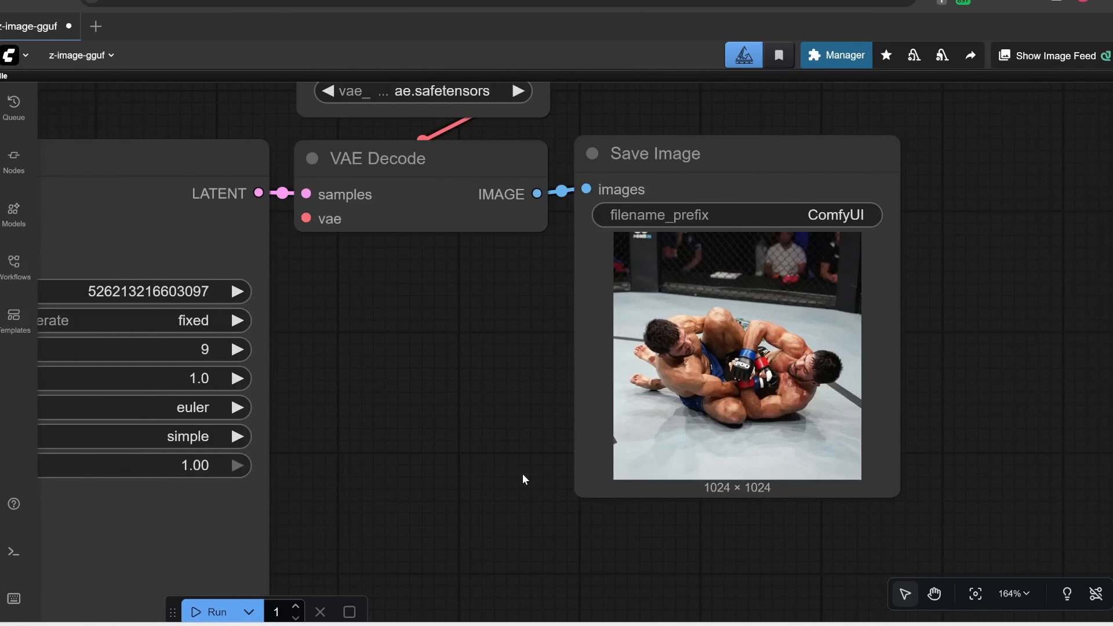
key(".")
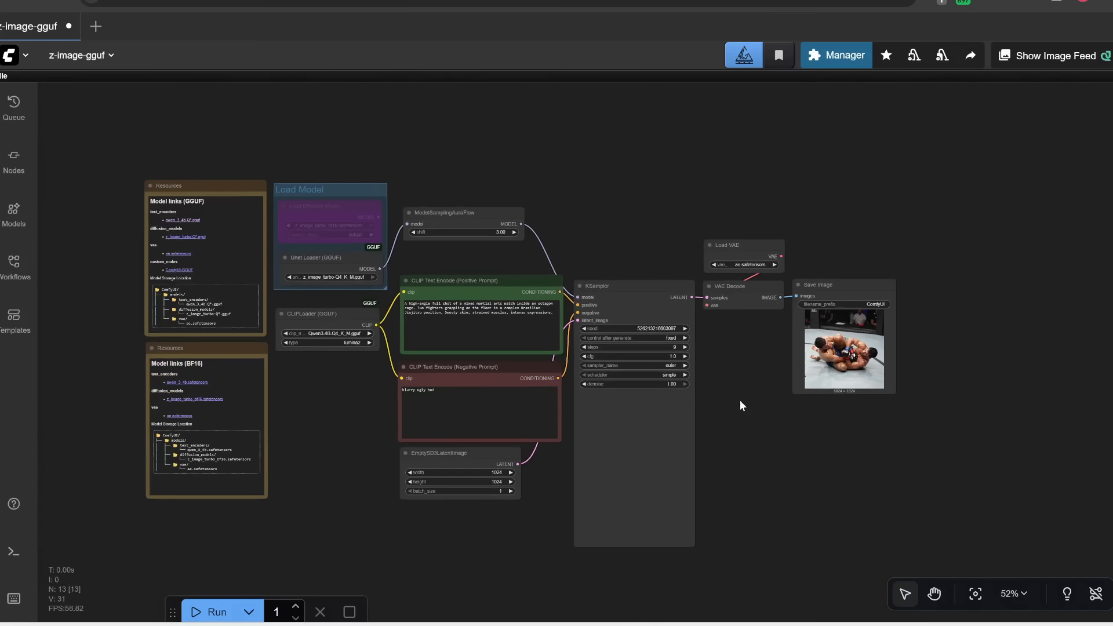
Step: Add a Load Image node below the image-size group in the image_z_image_turbo workflow and select the Generated Image April 18, 2025 picture
scroll(740, 406, "up", 2)
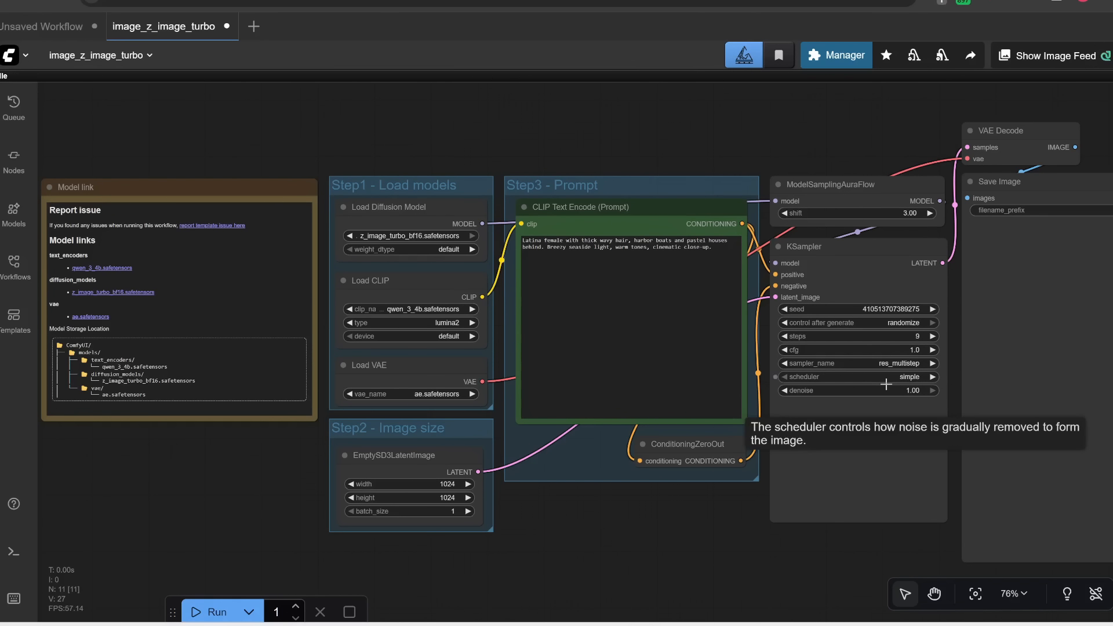
left_click_drag(588, 540, 539, 456)
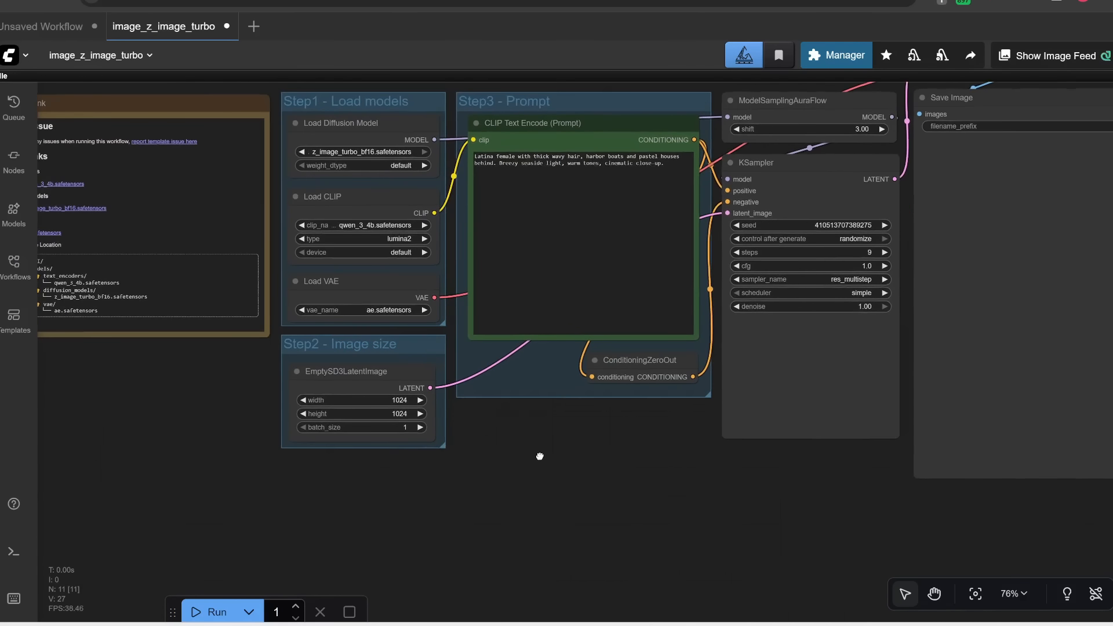
scroll(437, 471, "up", 4)
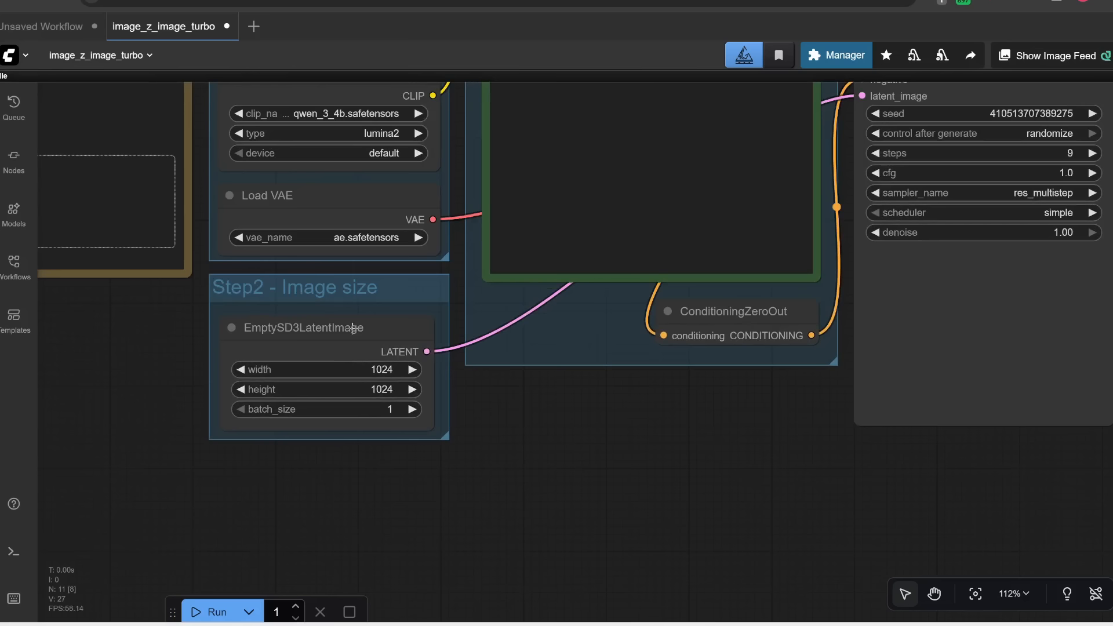
left_click(321, 346)
left_click_drag(321, 346, 308, 373)
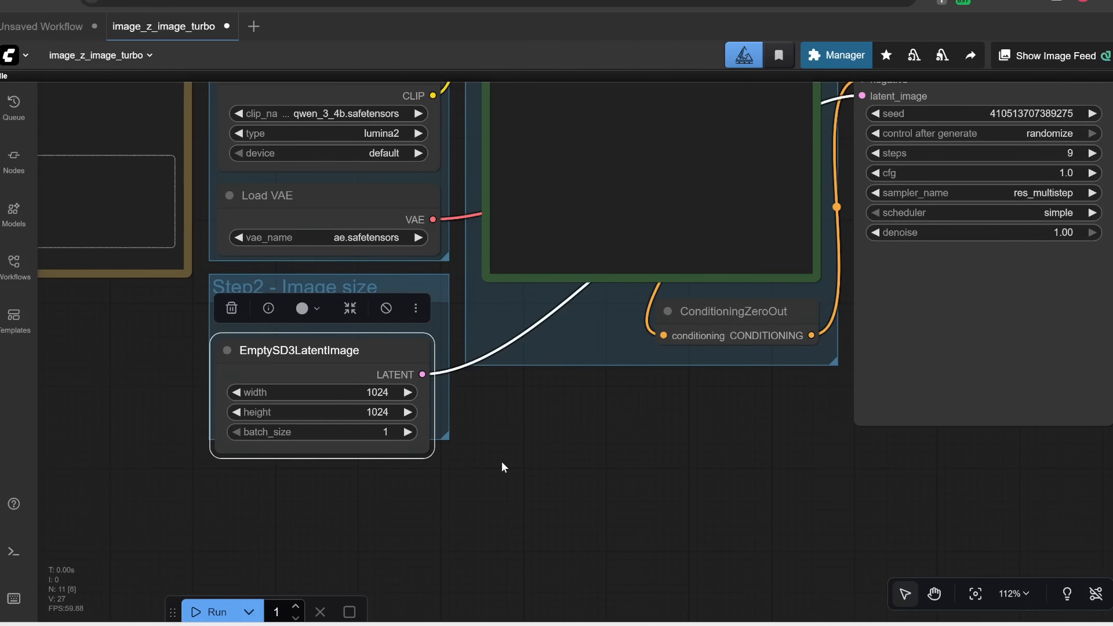
left_click_drag(502, 462, 589, 351)
double_click(353, 387)
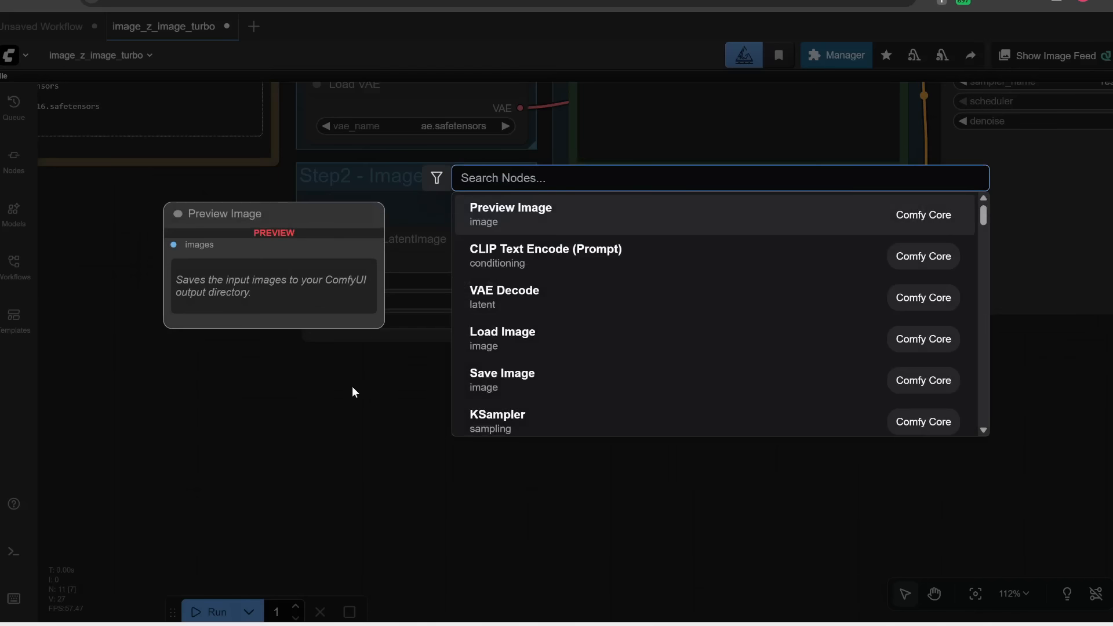
type("load image")
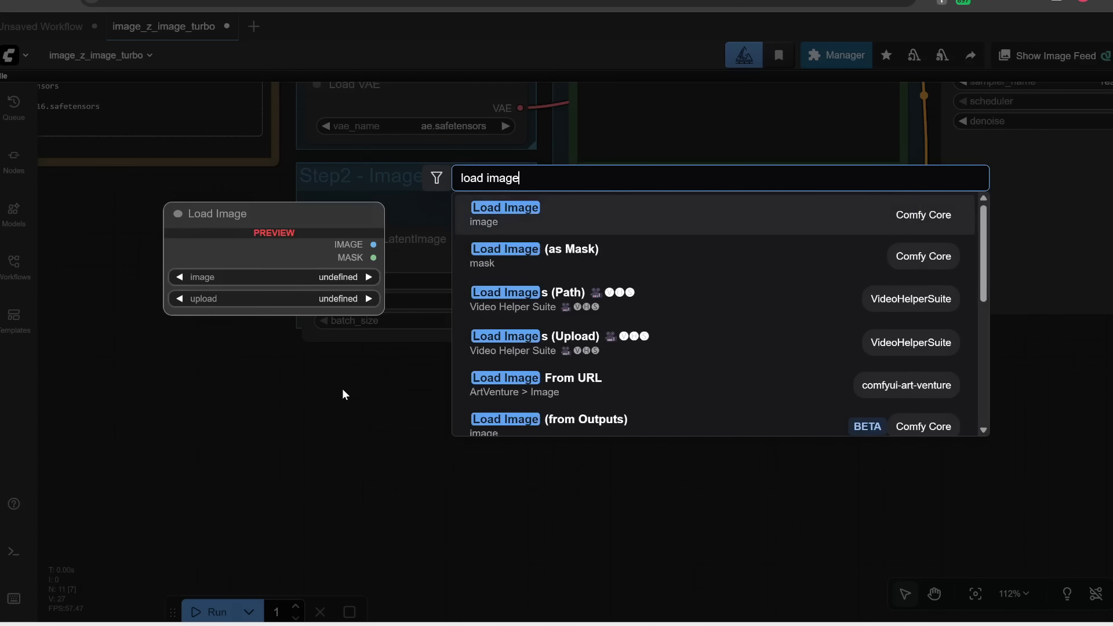
left_click(540, 217)
left_click_drag(438, 363, 413, 317)
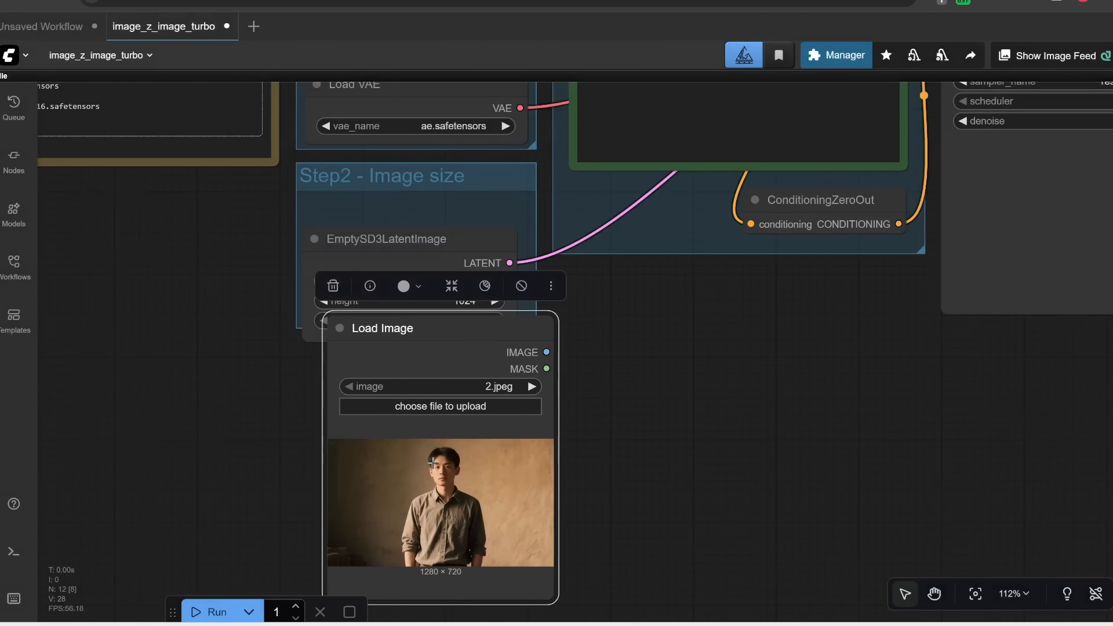
left_click(453, 411)
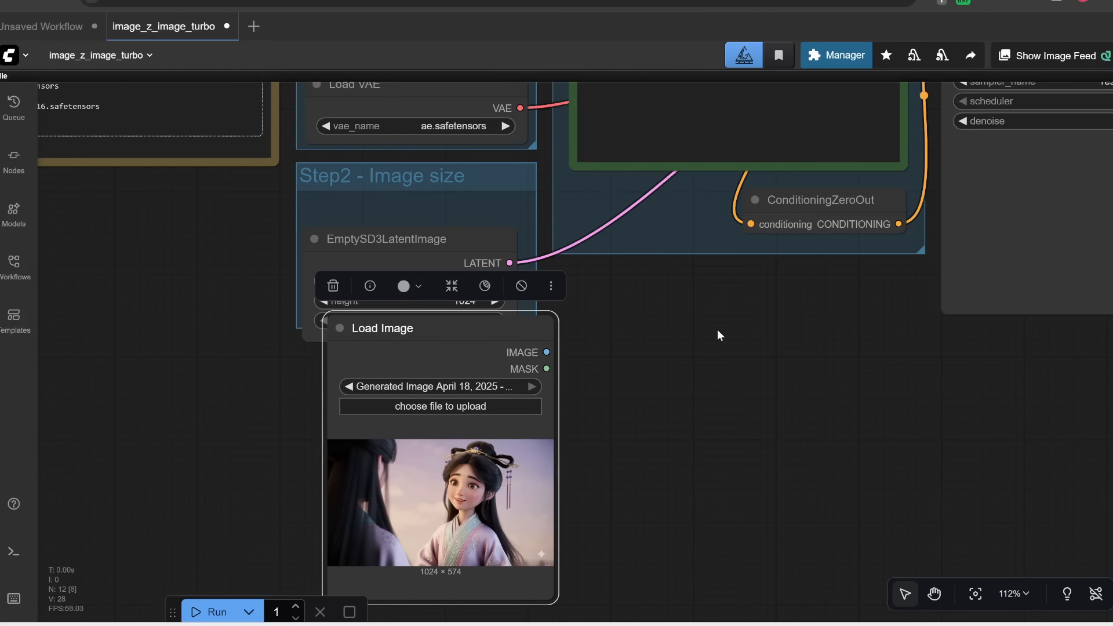
Step: Add a VAE Encode node and connect the Load Image's IMAGE output to its pixels input
scroll(718, 329, "down", 2)
left_click_drag(748, 344, 559, 461)
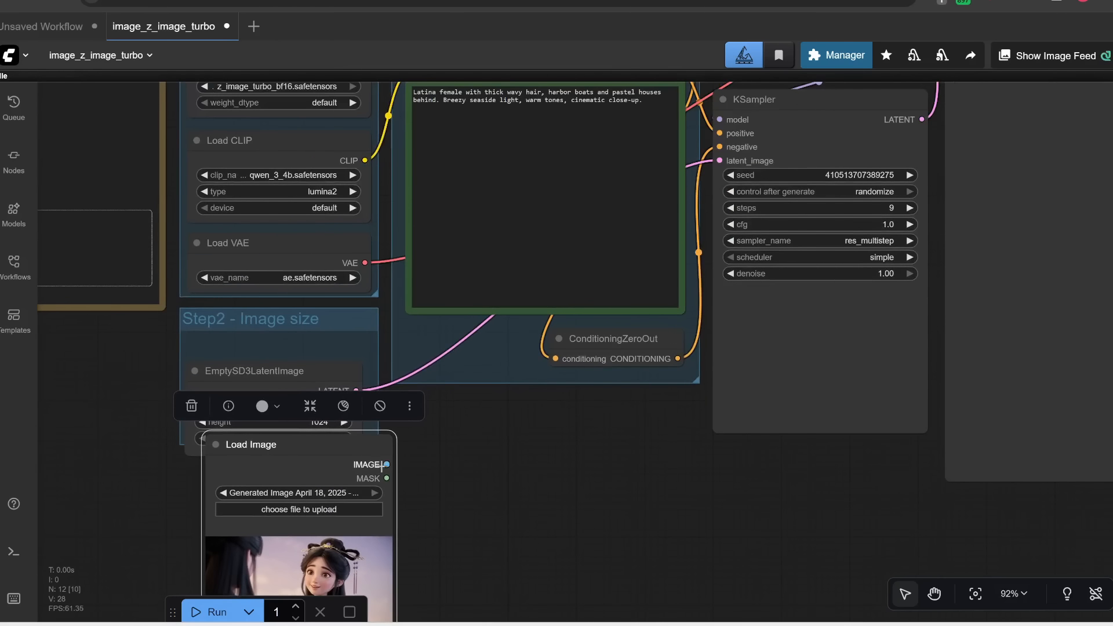
left_click_drag(384, 465, 721, 166)
left_click_drag(464, 478, 547, 381)
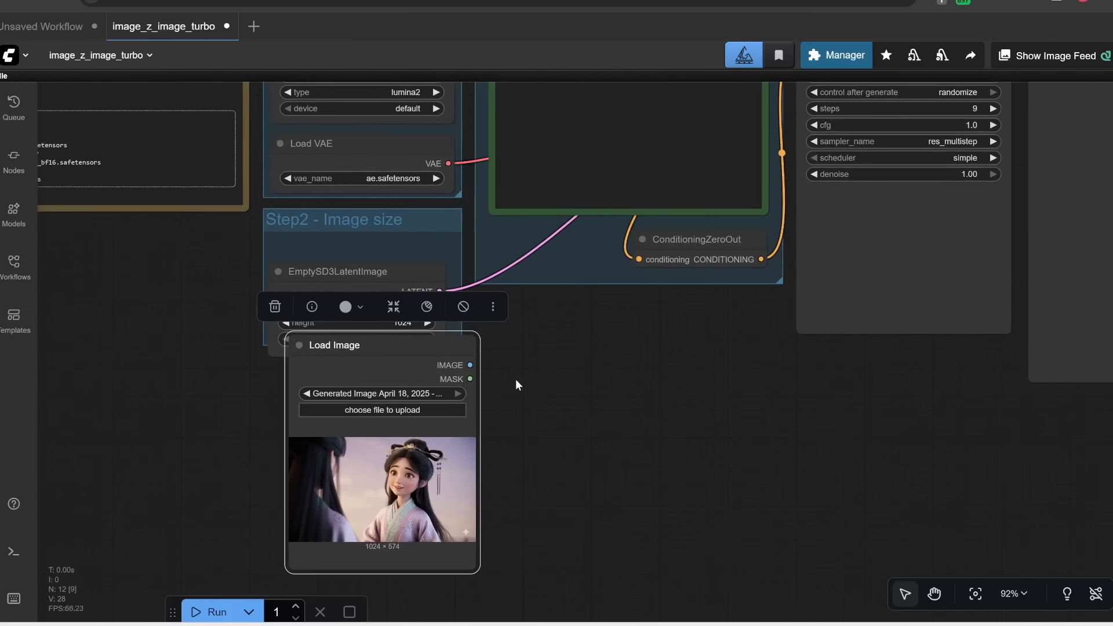
scroll(516, 385, "up", 2)
double_click(549, 354)
type("vae")
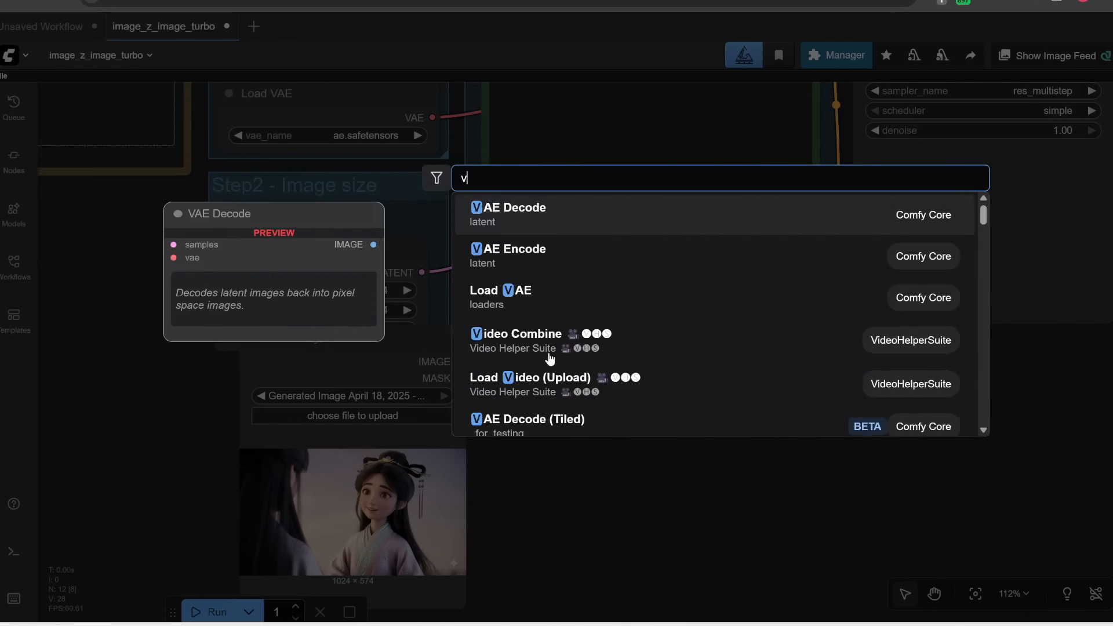
left_click(524, 255)
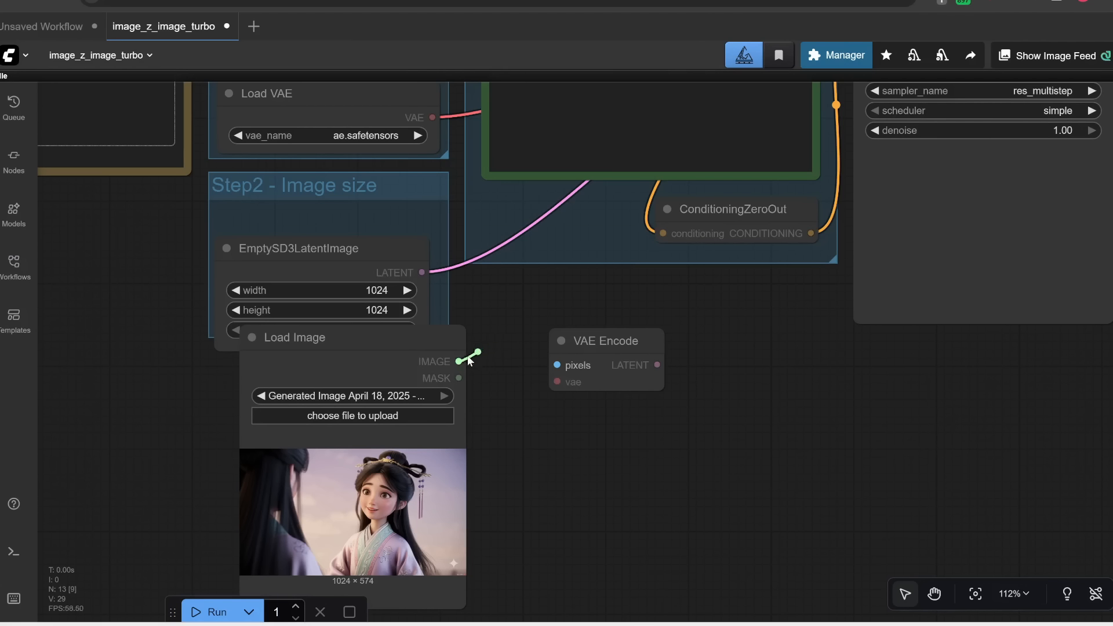
left_click_drag(528, 360, 556, 366)
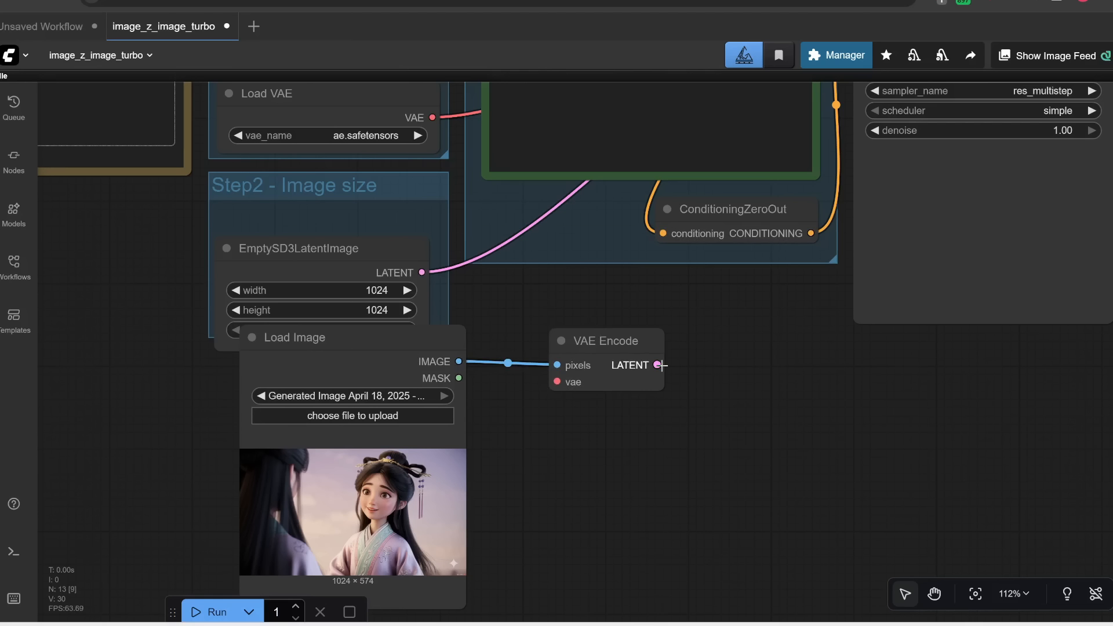
Step: Connect the Load VAE output to the VAE Encode's vae input and its LATENT output to the KSampler's latent_image
scroll(660, 366, "down", 2)
left_click(616, 363)
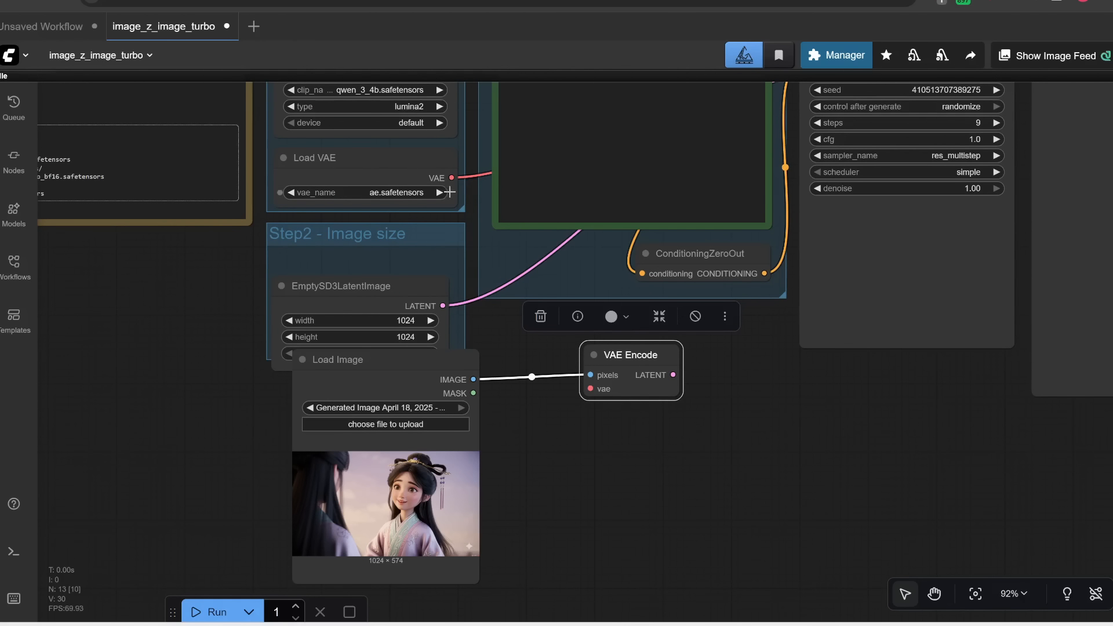
left_click_drag(448, 177, 590, 388)
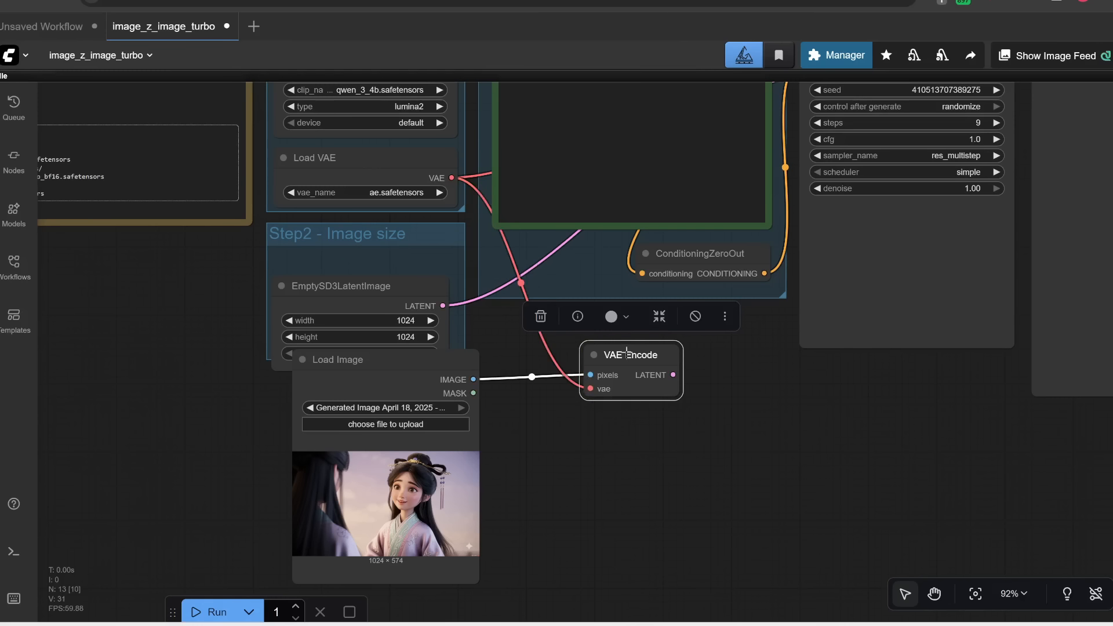
left_click_drag(734, 379, 709, 187)
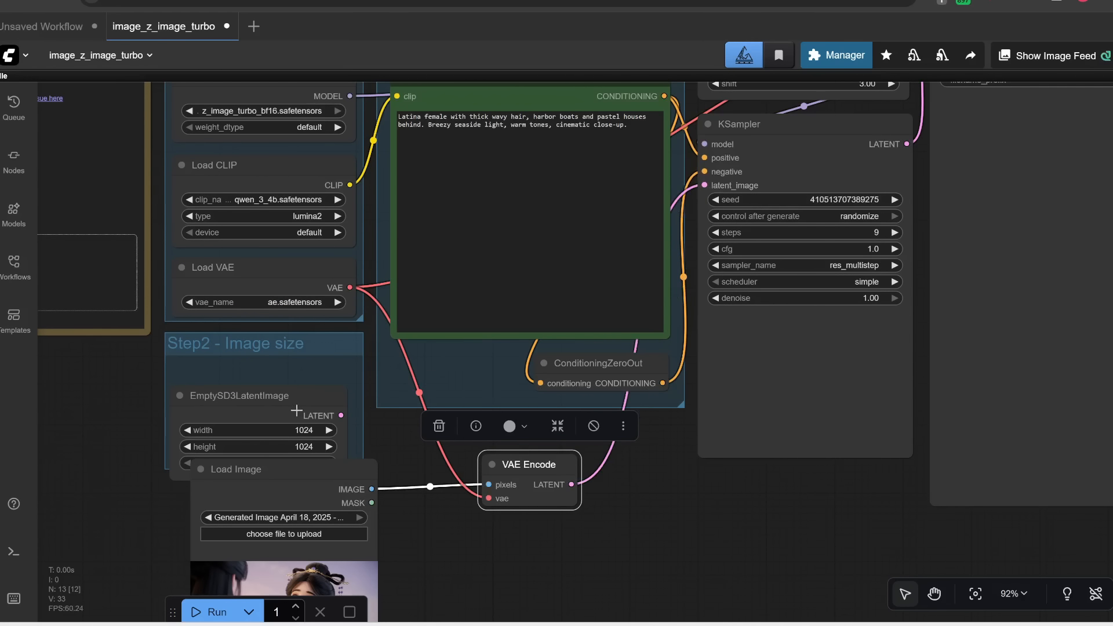
Step: Bypass the EmptySD3LatentImage node and move the Load Image node up in its place
left_click_drag(300, 399, 189, 381)
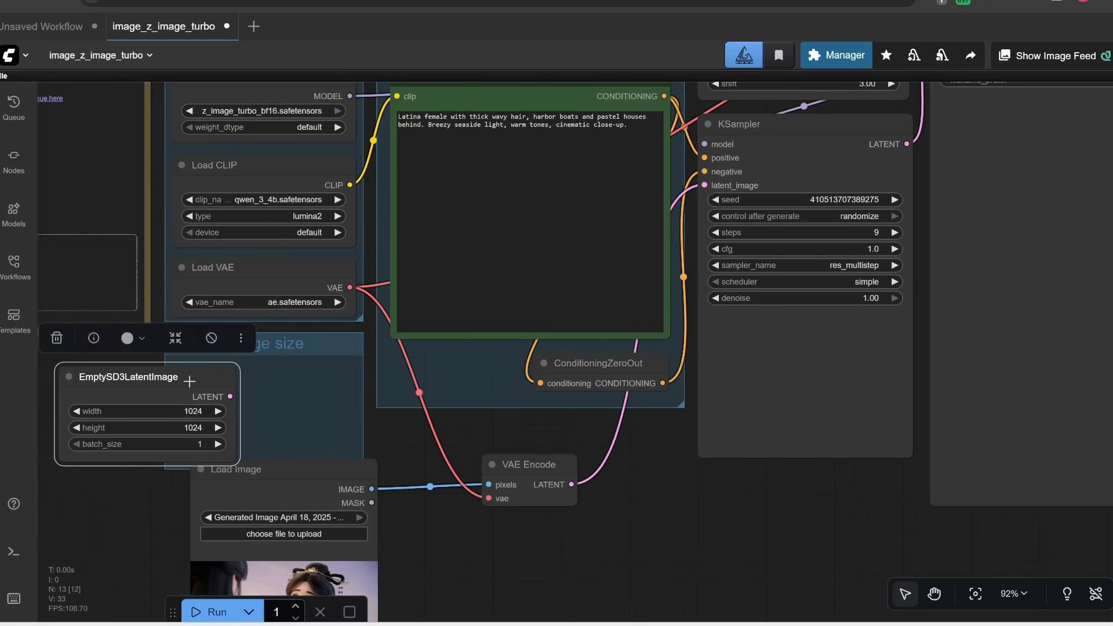
left_click(212, 339)
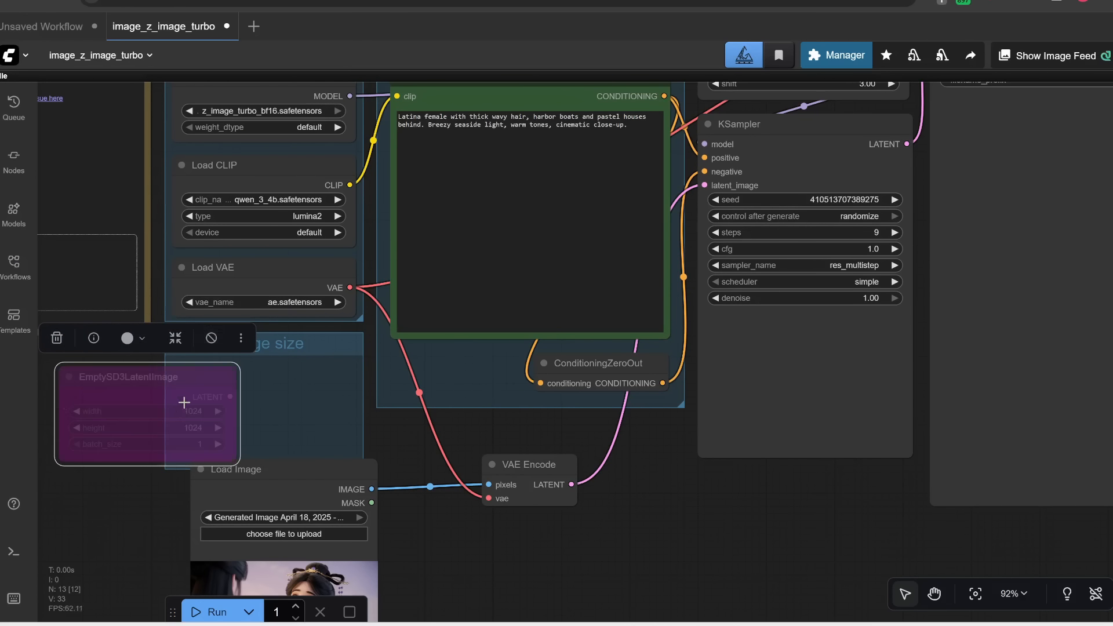
left_click_drag(311, 475, 322, 389)
left_click_drag(601, 541, 649, 501)
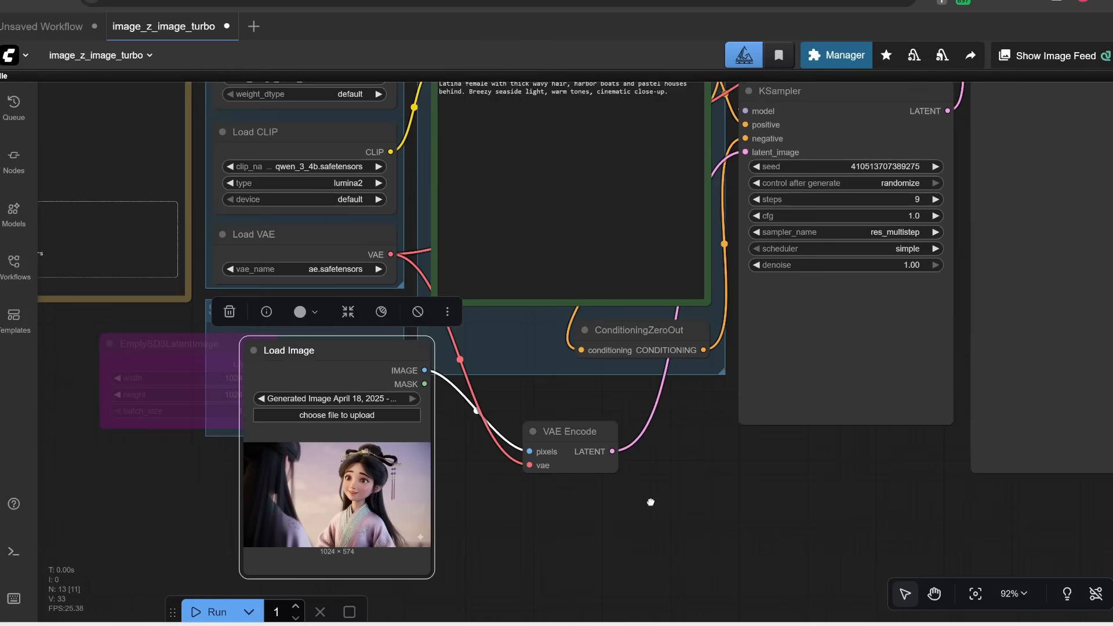
Step: Move the bypassed EmptySD3LatentImage node back into the Image size group
left_click_drag(705, 425, 711, 476)
scroll(406, 553, "up", 2)
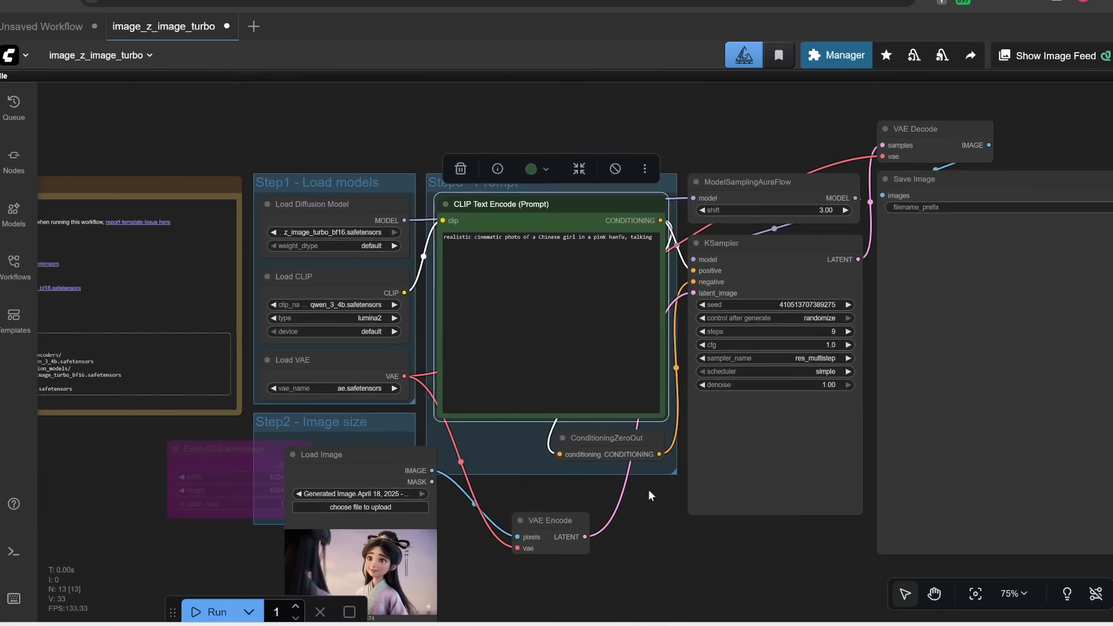
scroll(599, 244, "up", 3)
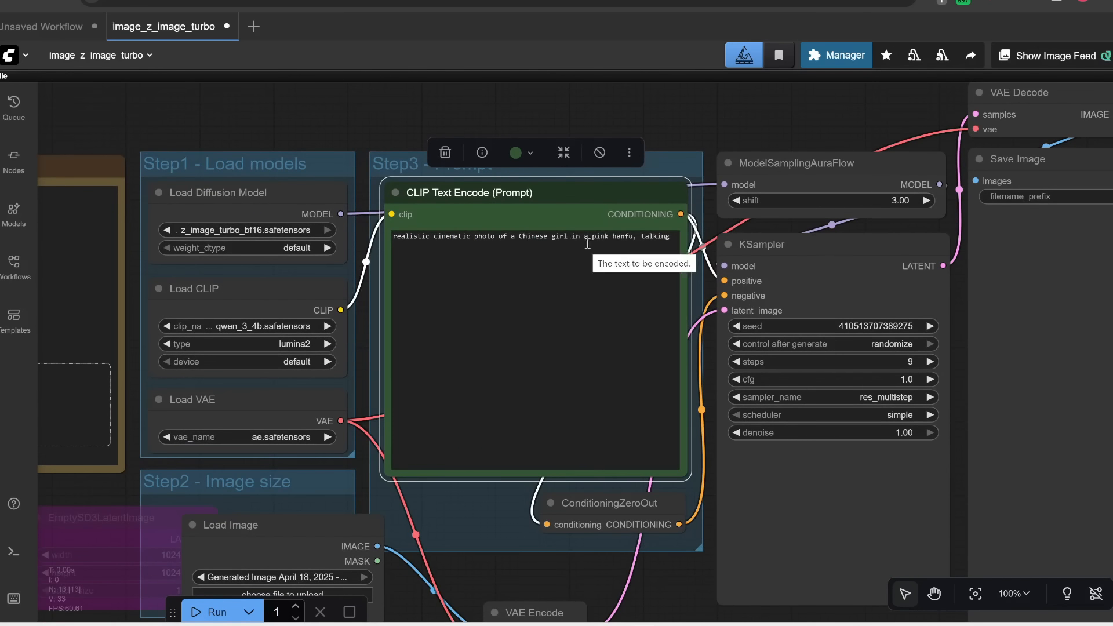
scroll(524, 506, "down", 3)
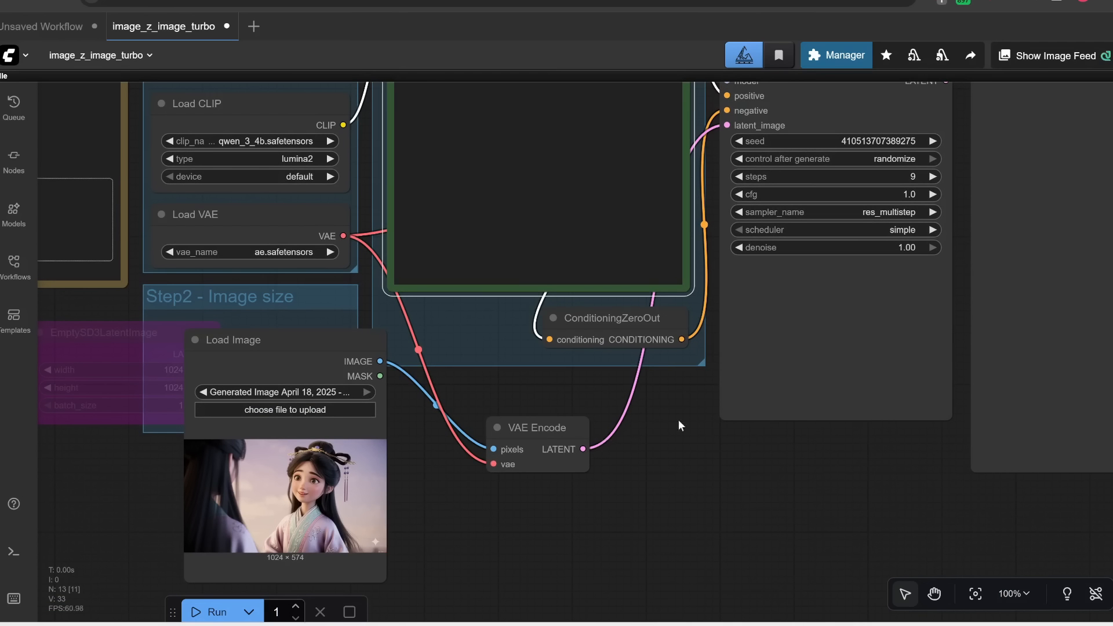
left_click_drag(688, 406, 451, 563)
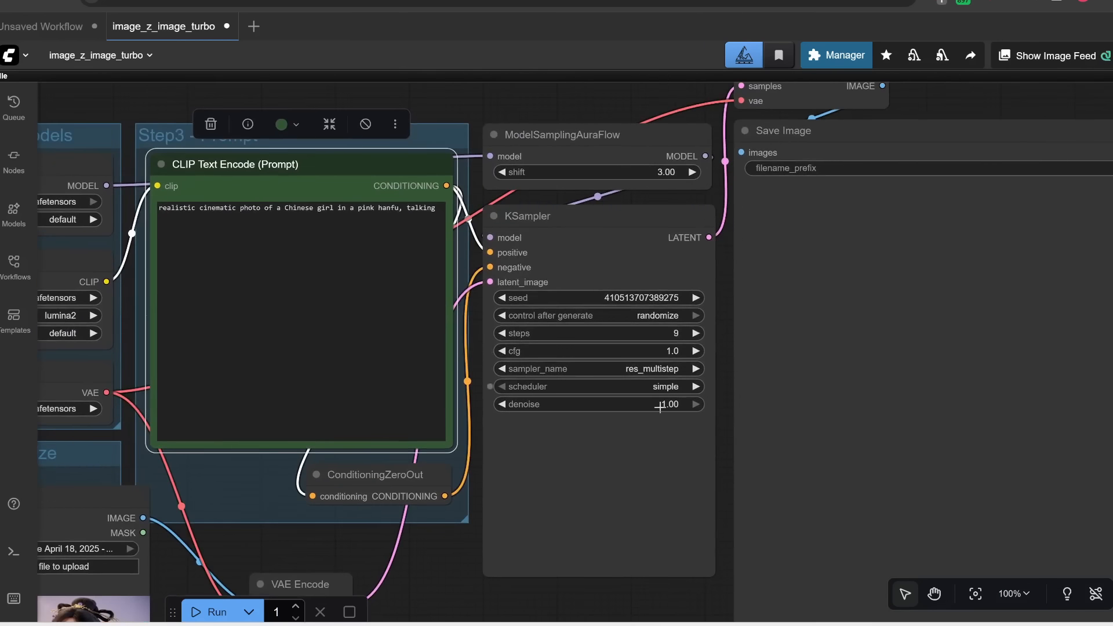
scroll(660, 416, "up", 3)
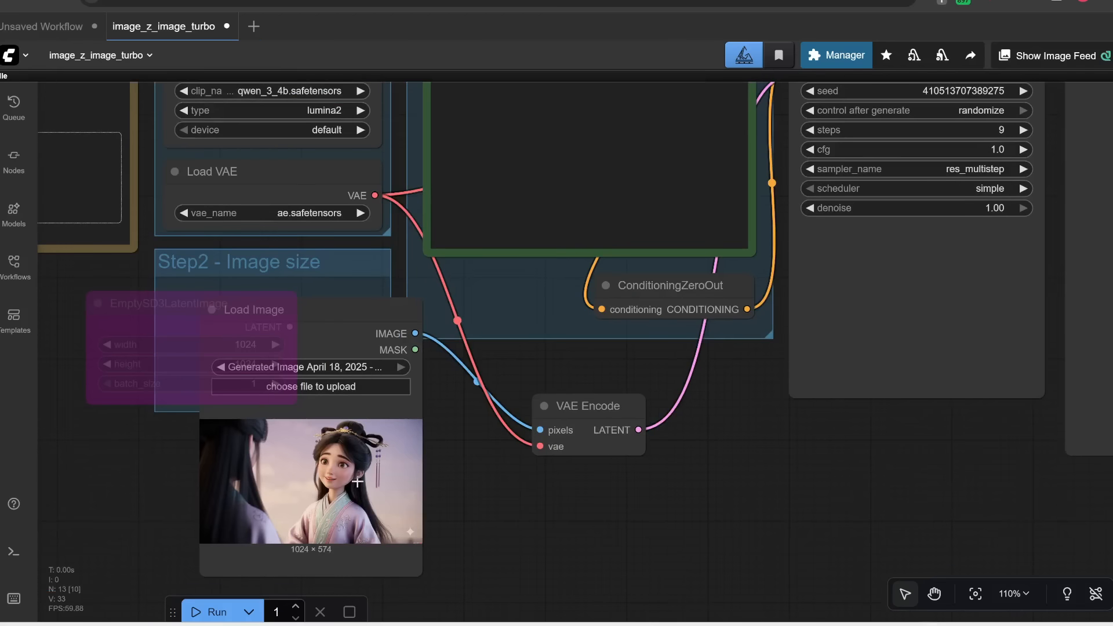
left_click_drag(209, 302, 208, 276)
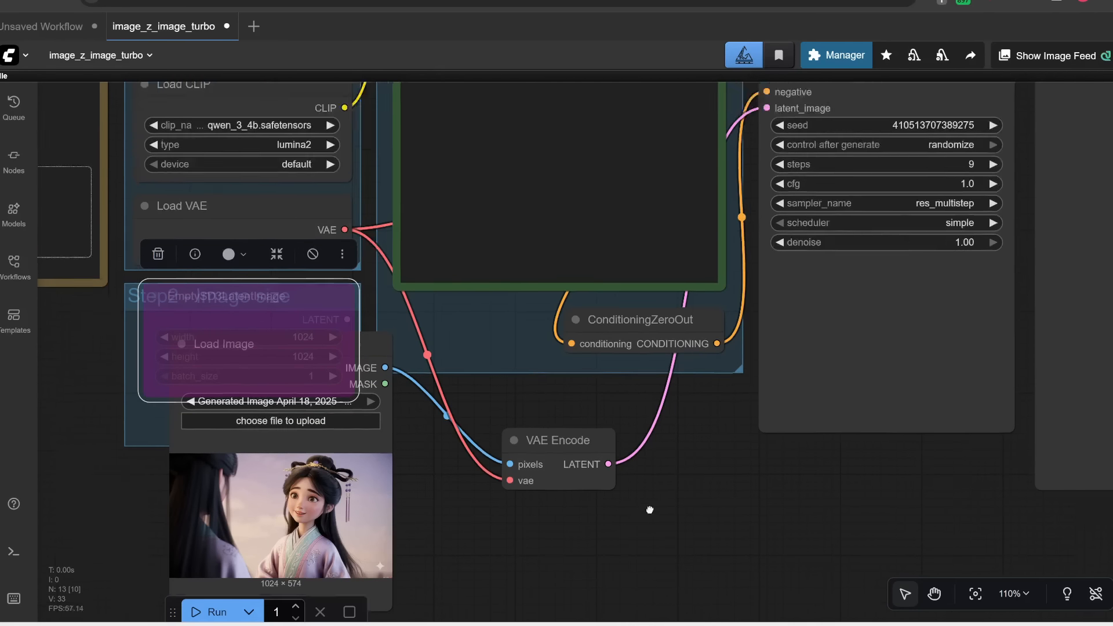
left_click_drag(649, 510, 534, 624)
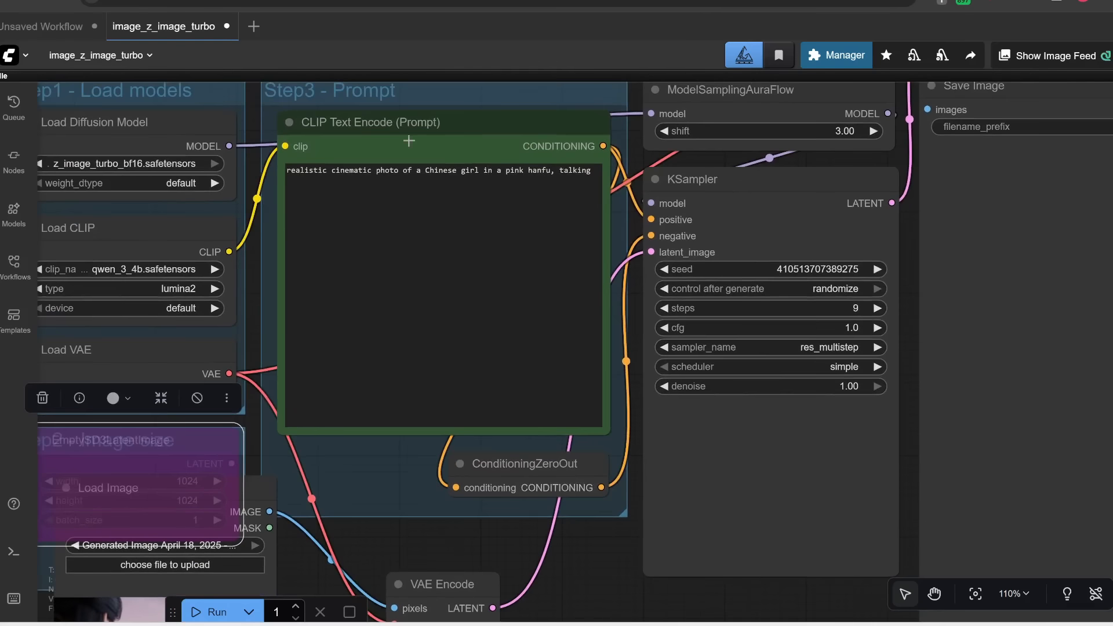
left_click_drag(594, 543, 710, 312)
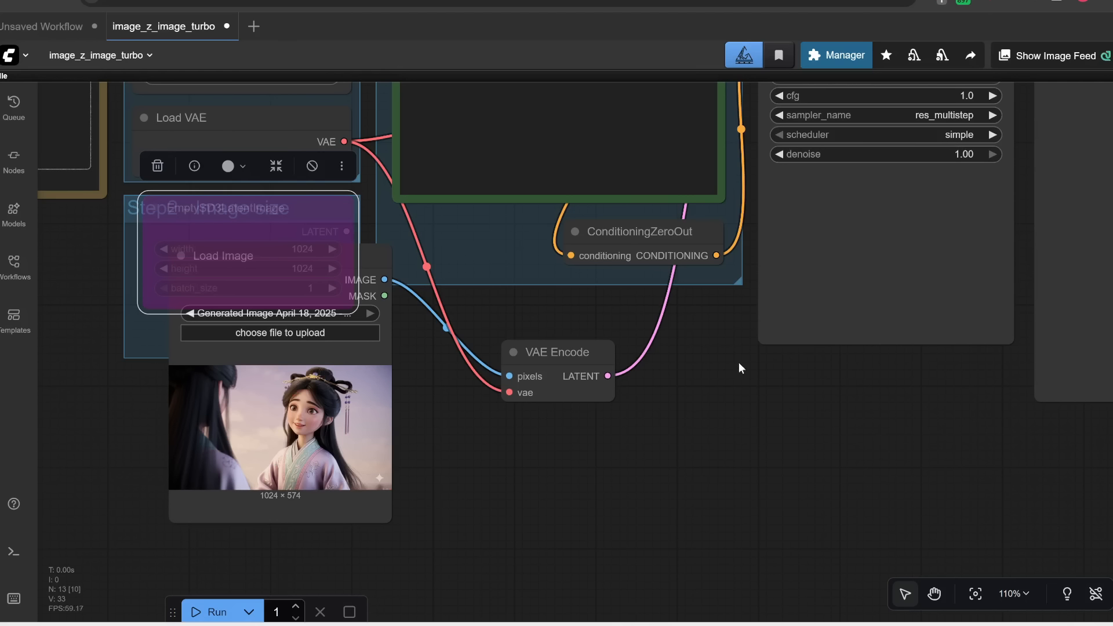
Step: Set the KSampler's denoise to 0.5
left_click_drag(738, 364, 652, 426)
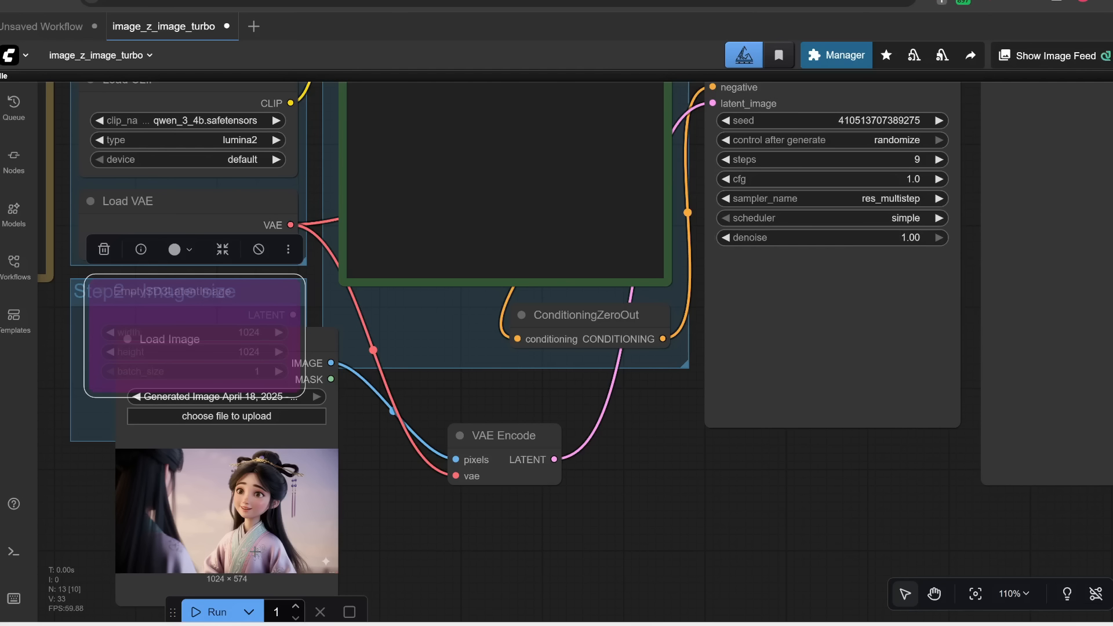
left_click_drag(801, 453, 540, 581)
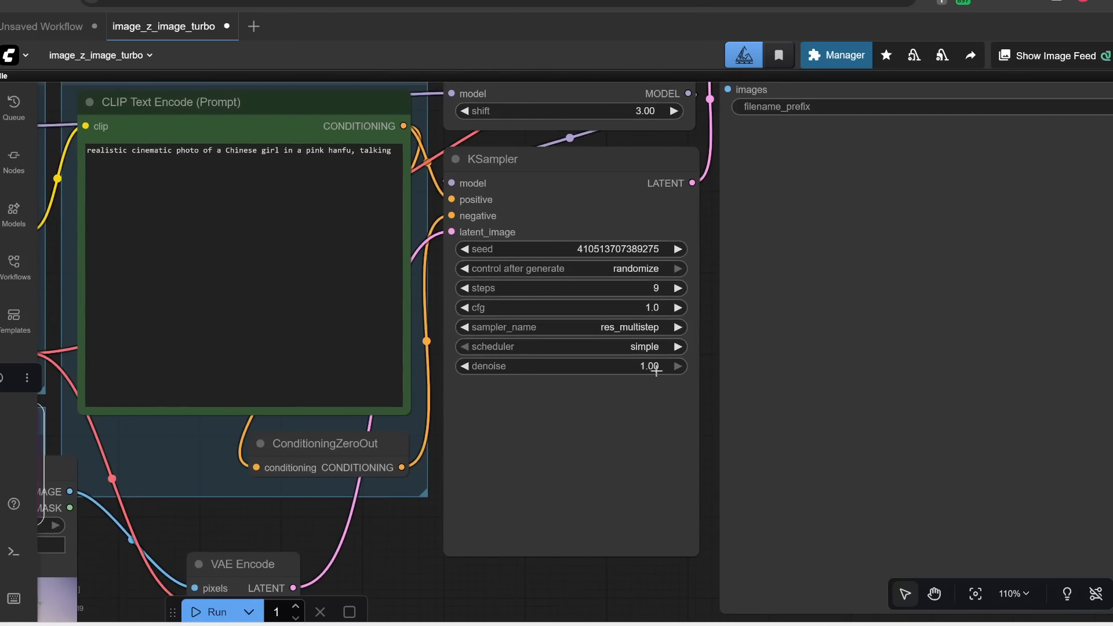
left_click(645, 368)
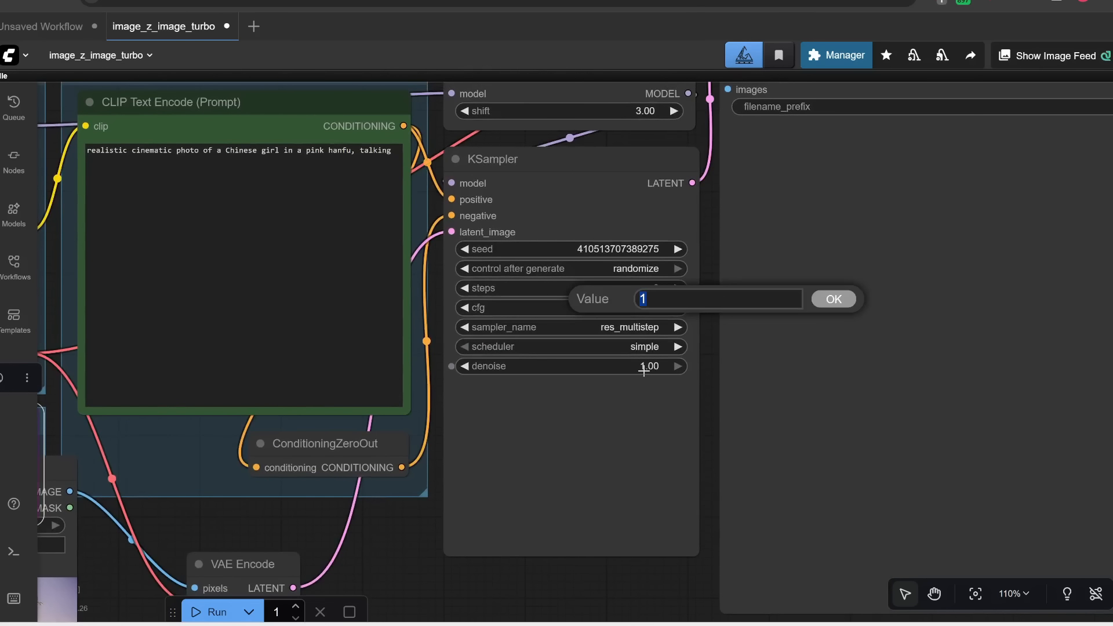
type(".5")
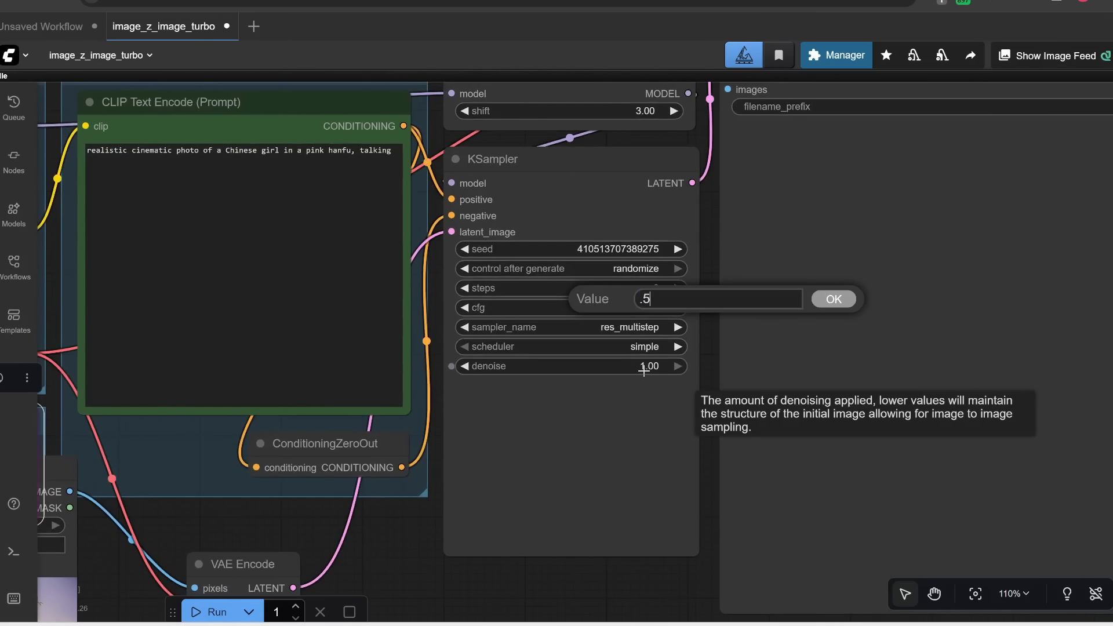
key("Return")
Step: Run the image-to-image workflow
left_click_drag(457, 594, 529, 573)
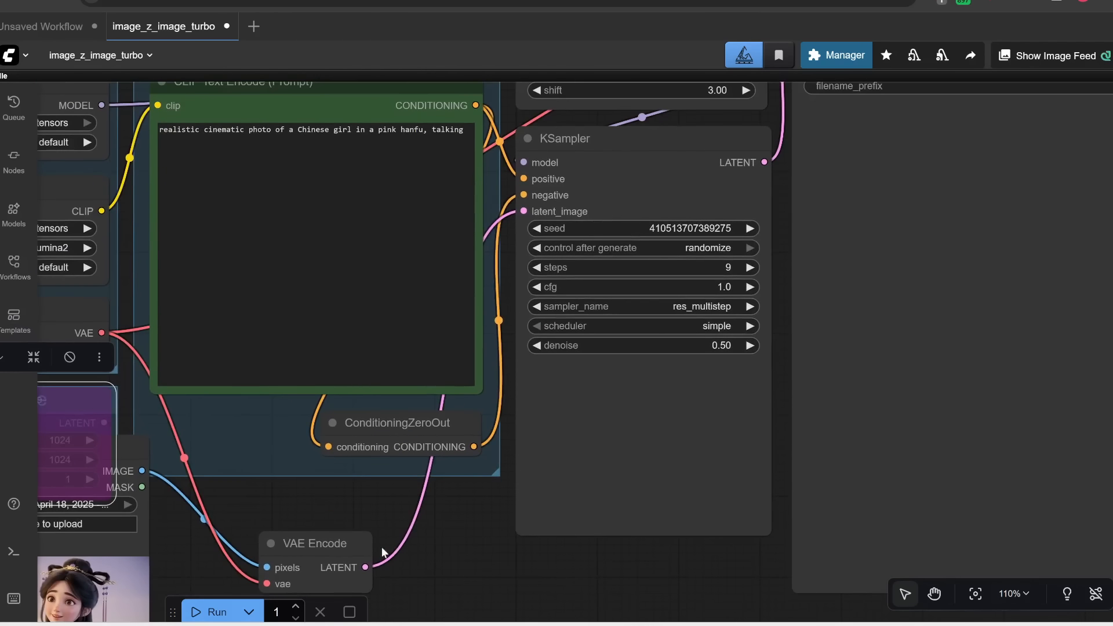
left_click(210, 611)
scroll(525, 535, "down", 4)
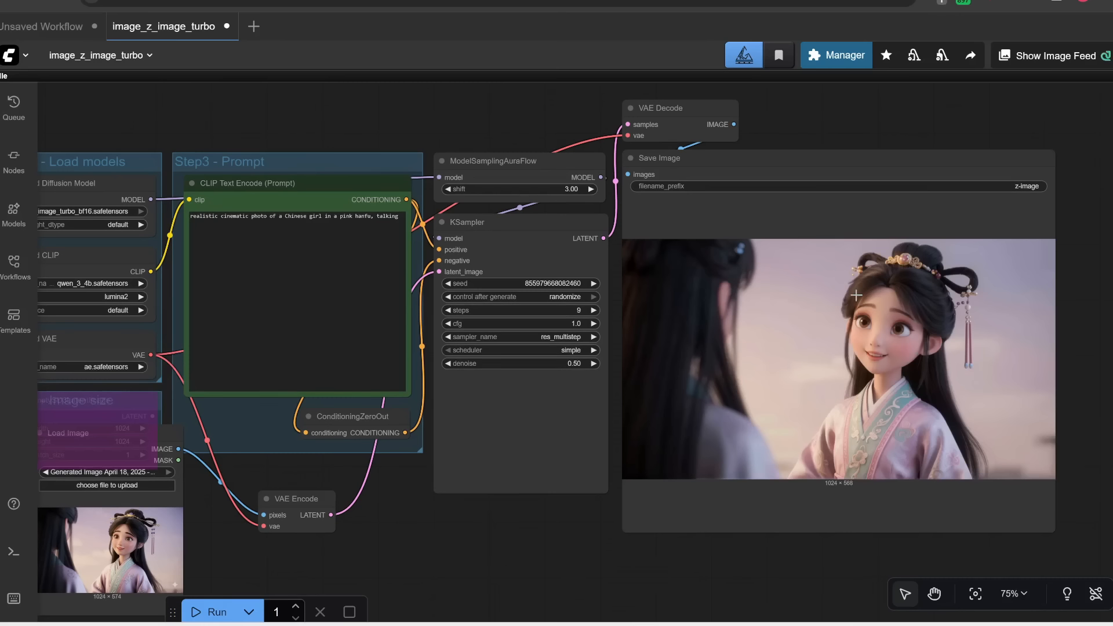
Step: Set the KSampler's denoise to 0.8
left_click_drag(420, 554, 481, 522)
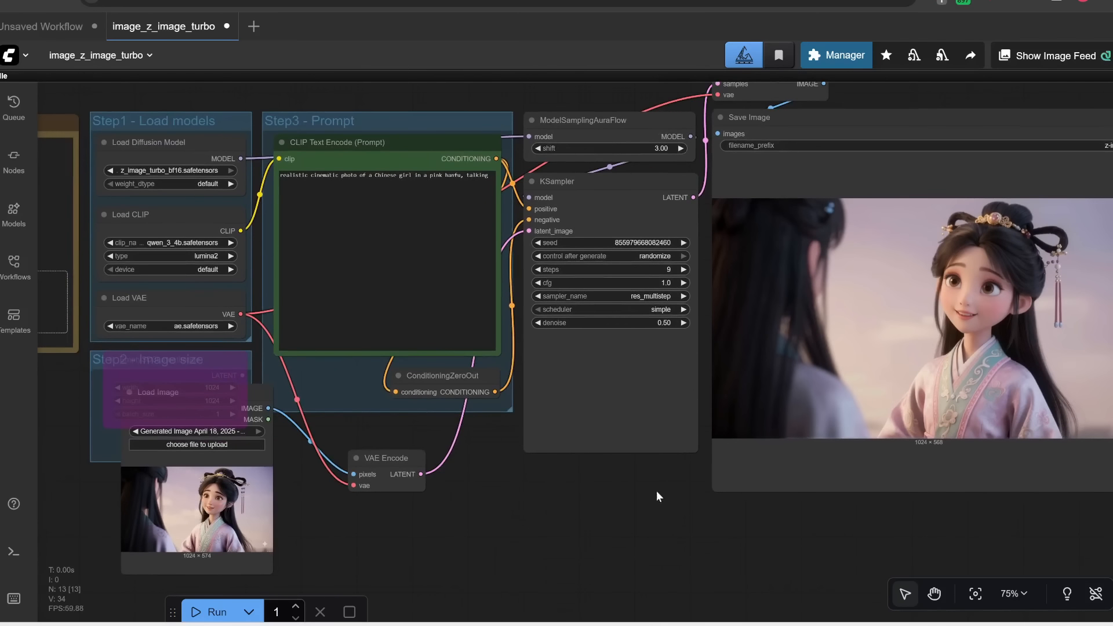
left_click_drag(656, 490, 620, 523)
scroll(618, 371, "up", 3)
double_click(629, 352)
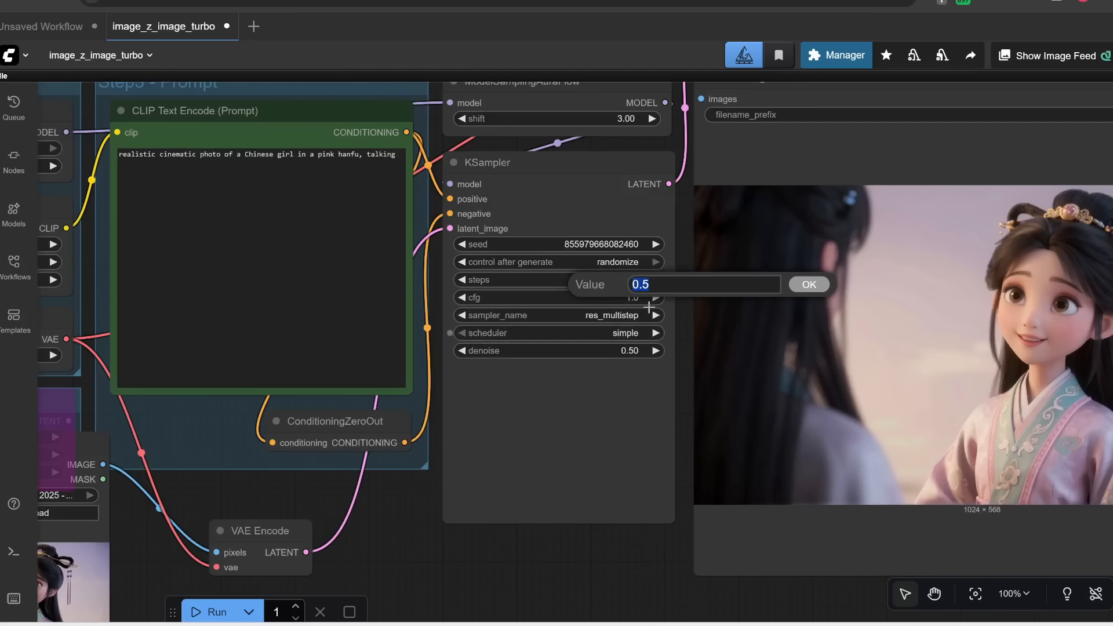
left_click(648, 284)
type("8")
left_click(809, 284)
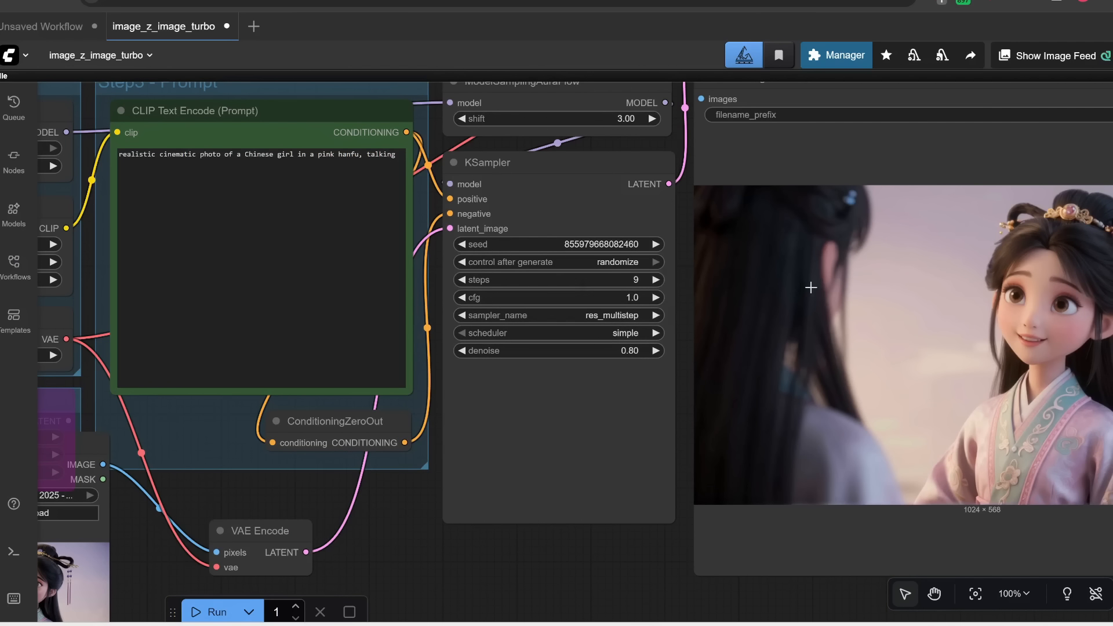
Step: Run the workflow again with the new denoise value
left_click(210, 611)
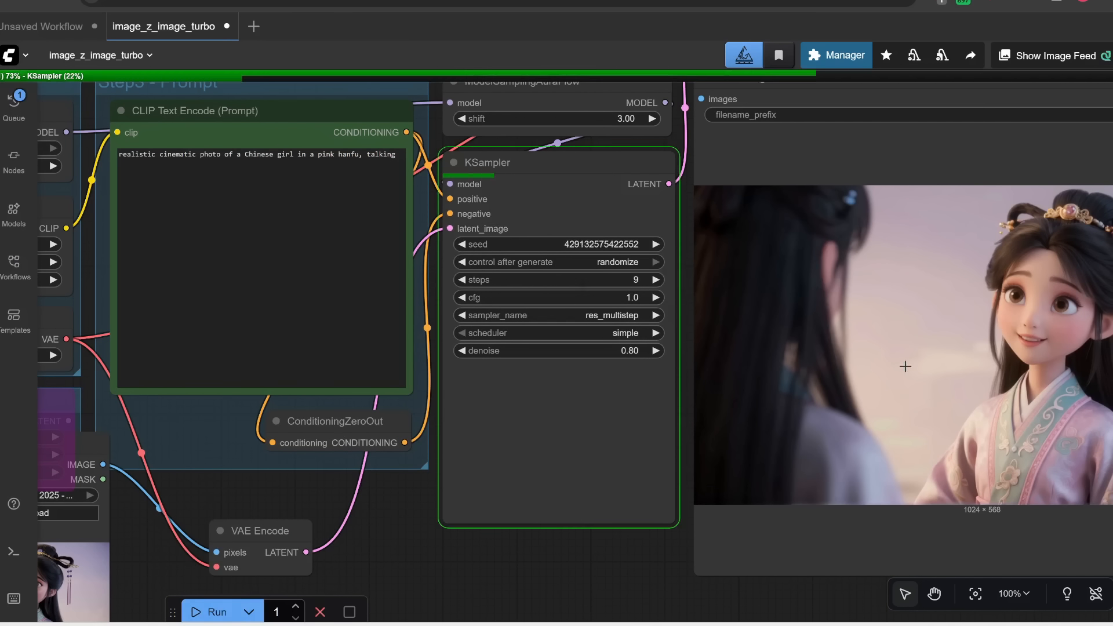
scroll(909, 423, "down", 3)
left_click_drag(649, 551, 537, 535)
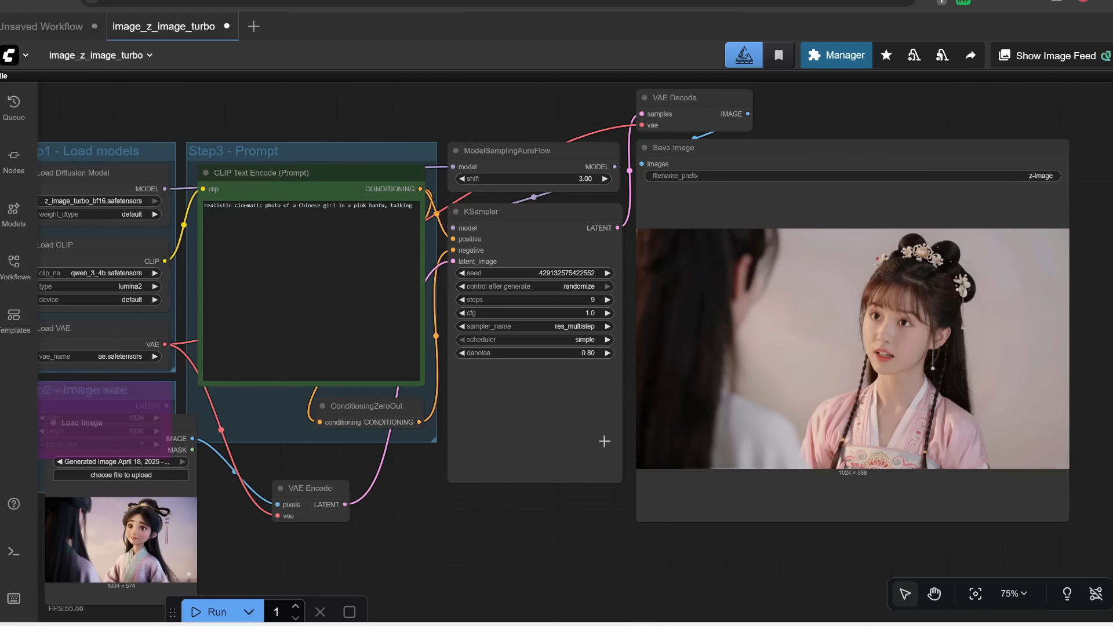
Step: Check the console, then move the Load Image node beside the output and enlarge it for comparison
key("alt+Tab")
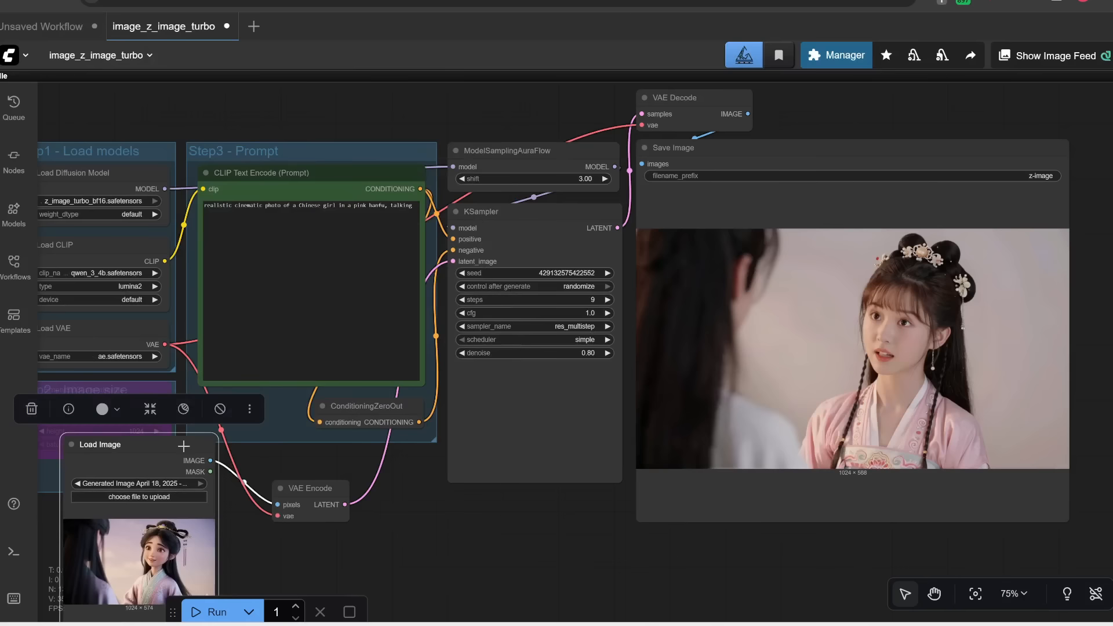
left_click_drag(169, 441, 414, 184)
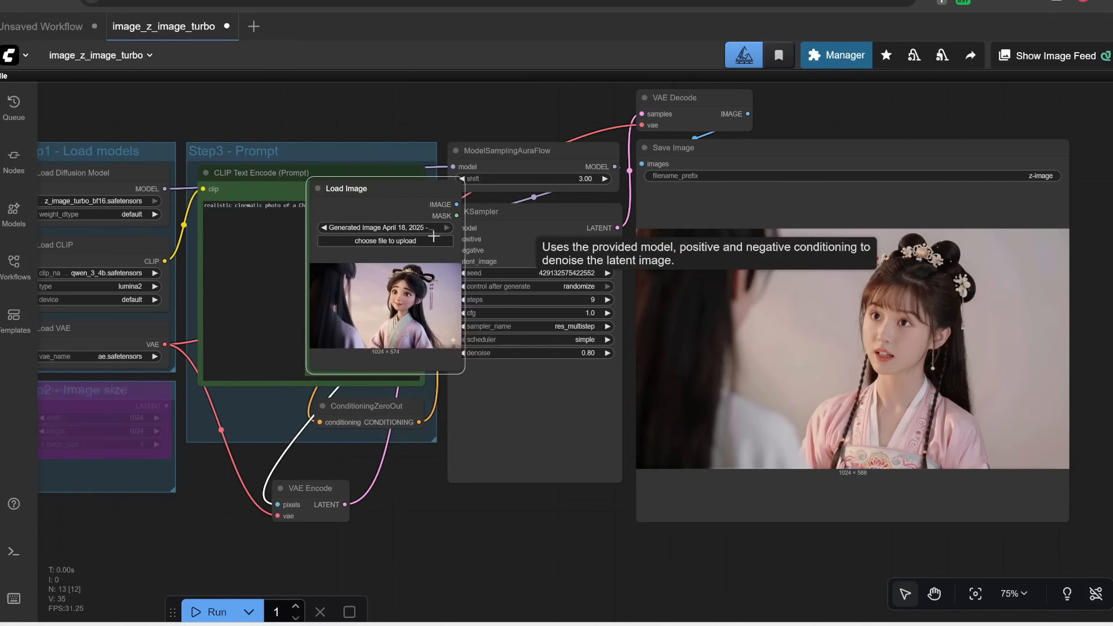
left_click_drag(464, 375, 583, 481)
scroll(725, 542, "up", 1)
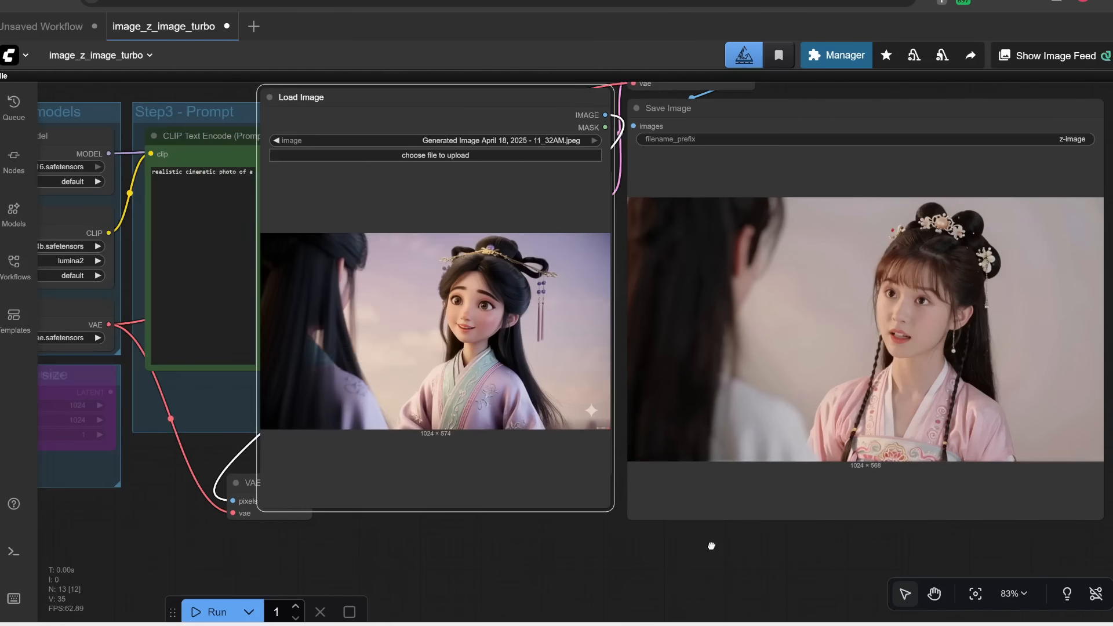
left_click_drag(711, 544, 579, 583)
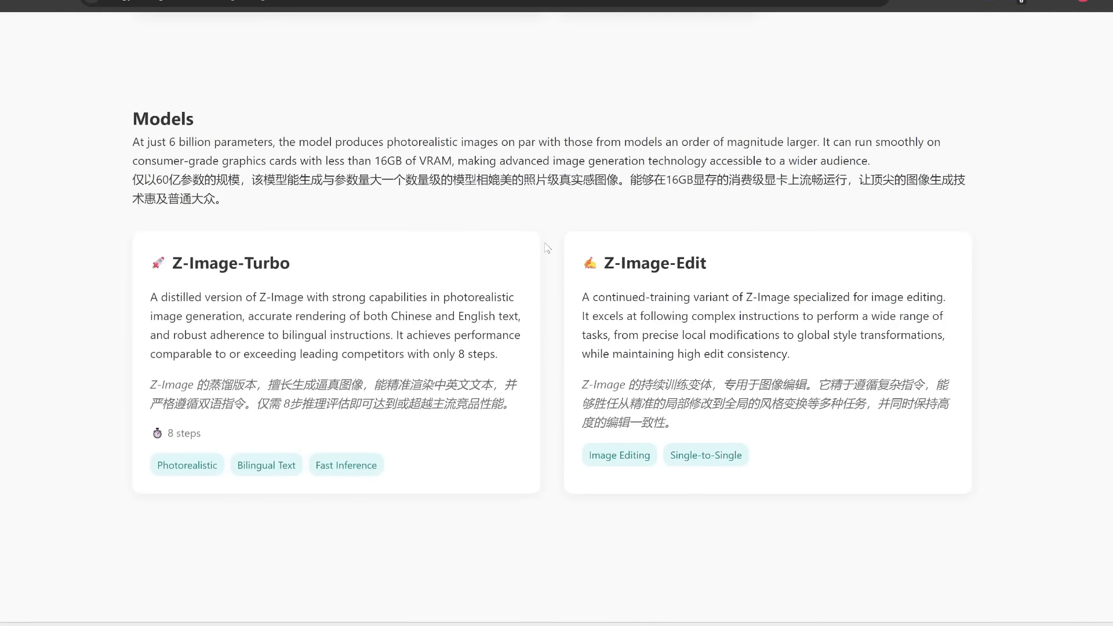
Step: Browse the Civitai model listings for Z-Image Turbo LoRAs
left_click_drag(604, 260, 713, 262)
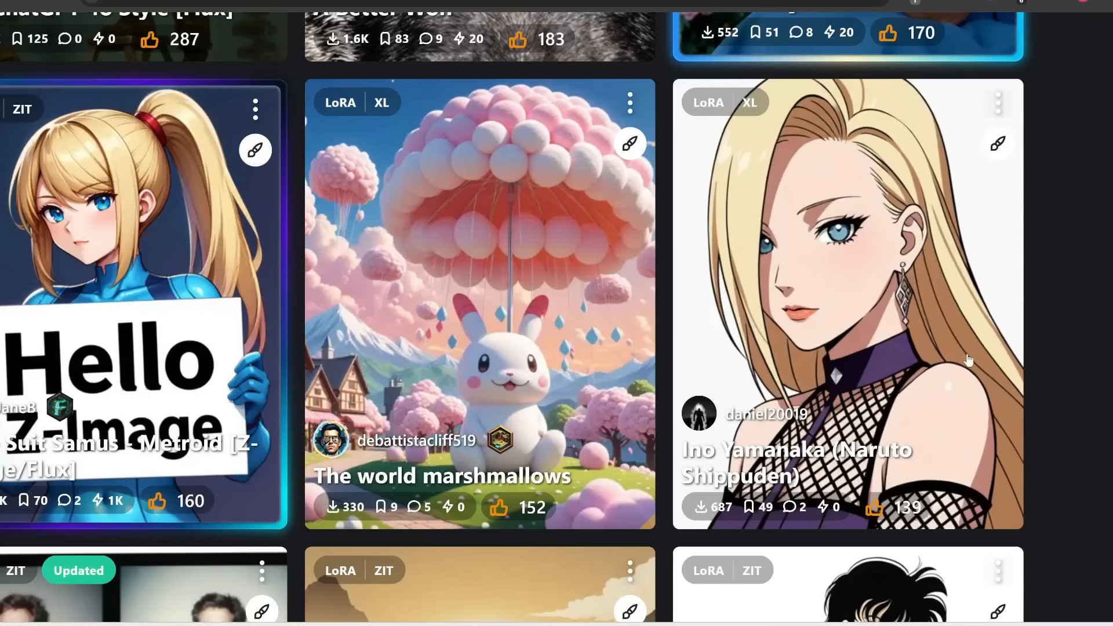
scroll(968, 359, "down", 5)
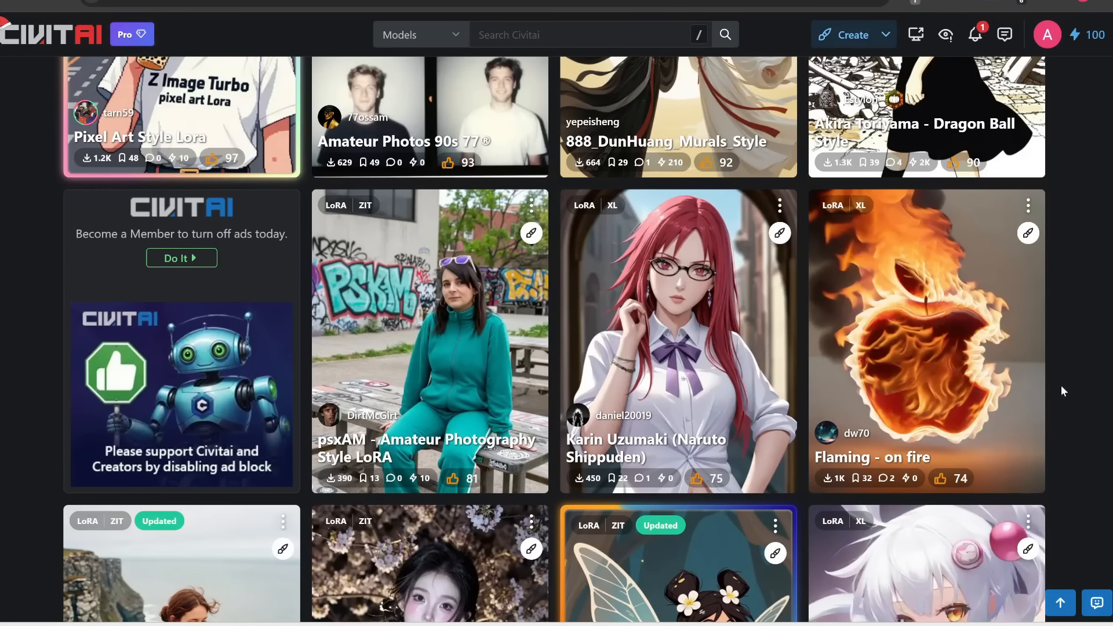
scroll(1061, 386, "down", 7)
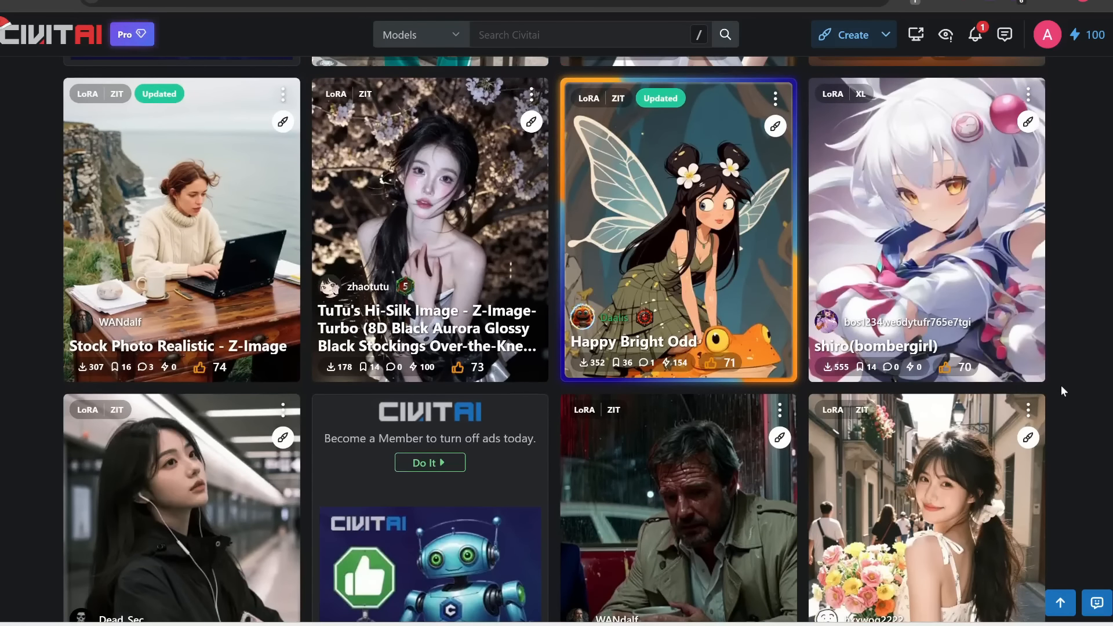
scroll(1061, 386, "down", 6)
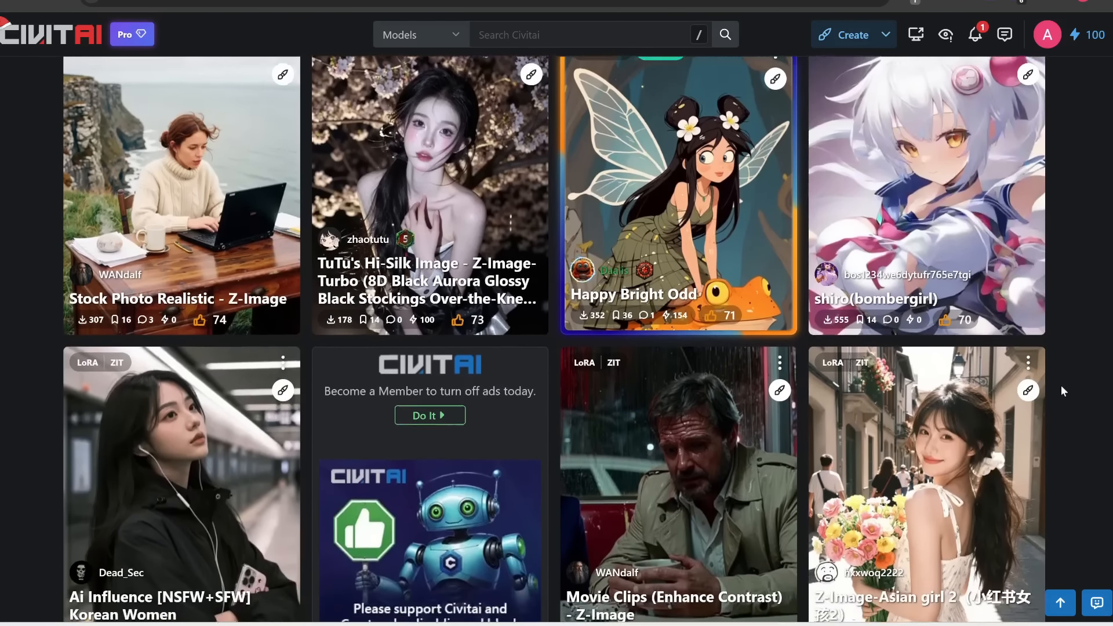
scroll(1064, 390, "down", 2)
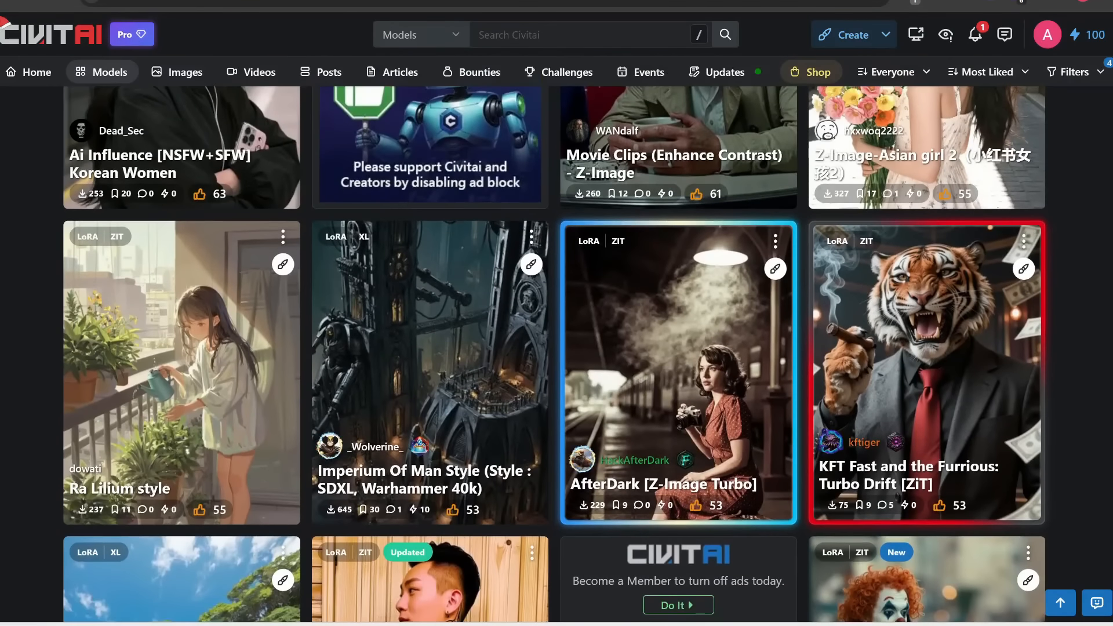
scroll(1074, 369, "down", 5)
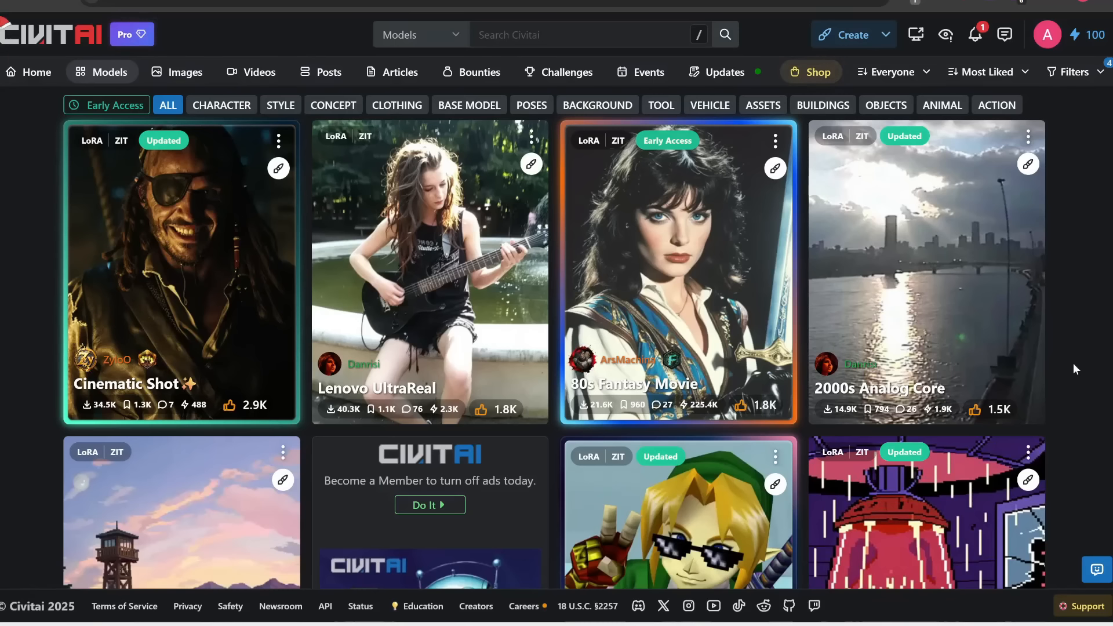
scroll(1074, 368, "down", 4)
scroll(1078, 243, "down", 1)
scroll(1079, 239, "up", 3)
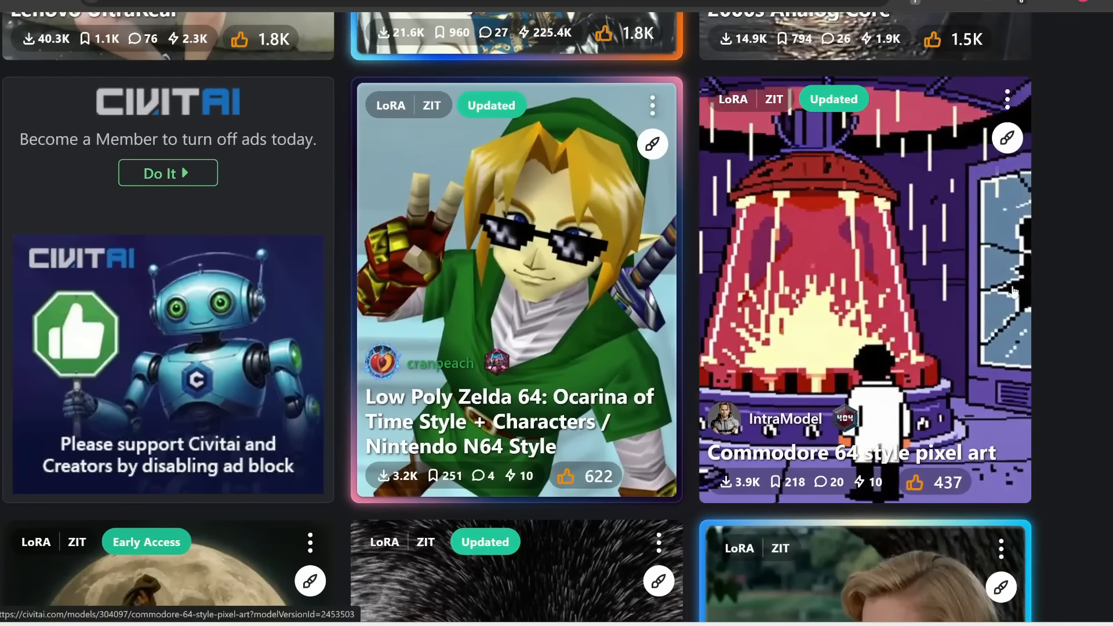
scroll(1013, 292, "down", 2)
Step: Download the Commodore 64 style pixel art LoRA into the ComfyUI models\loras folder
left_click(936, 290)
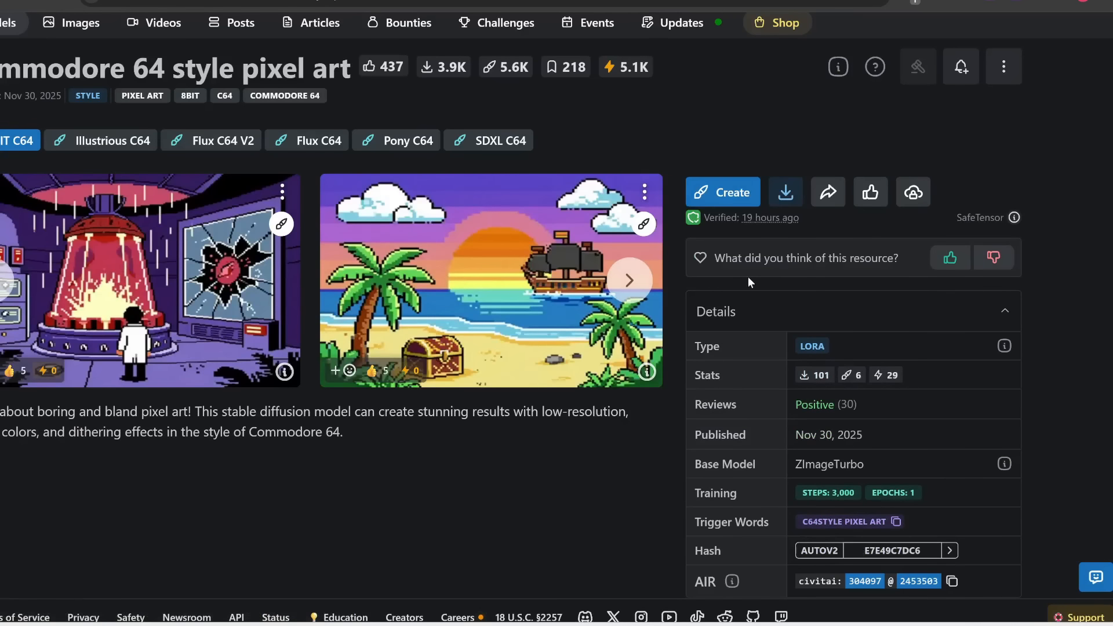
scroll(748, 277, "down", 1)
left_click(809, 231)
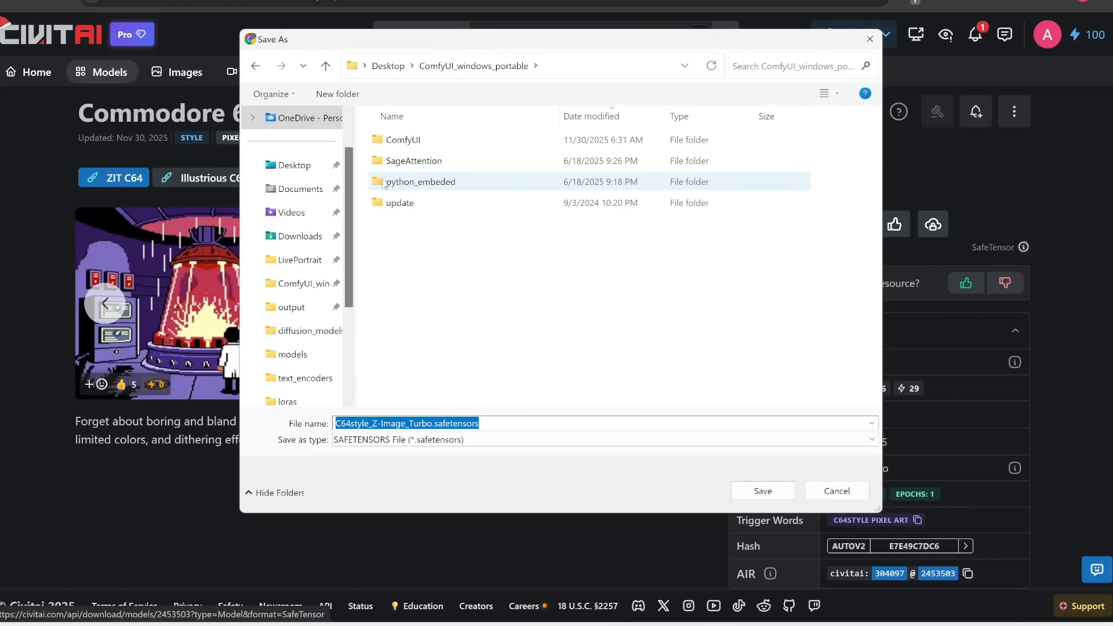
double_click(427, 144)
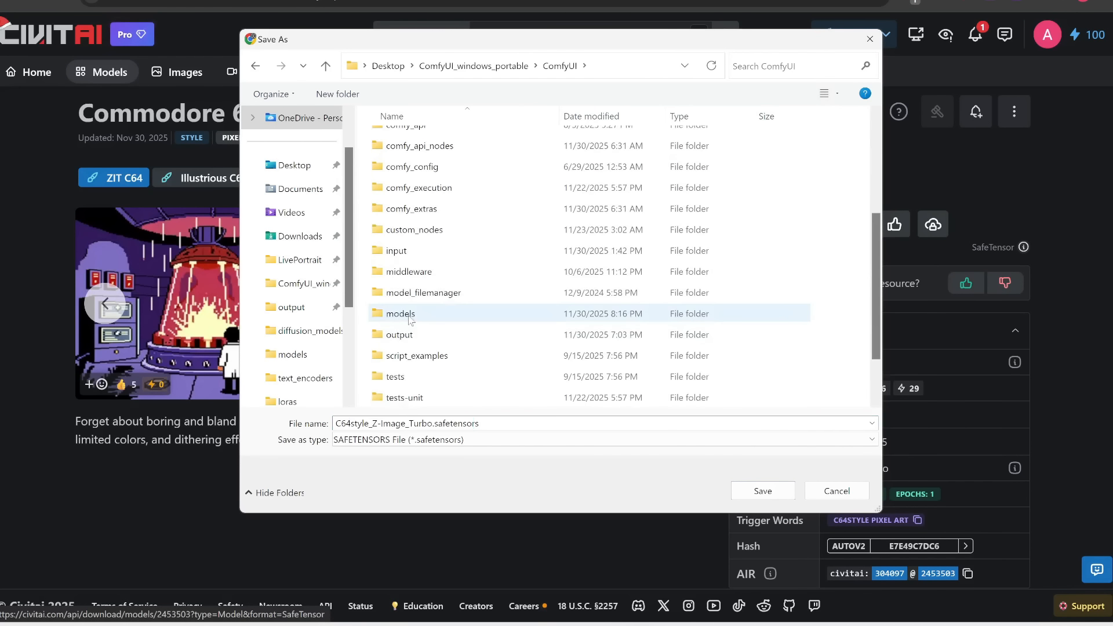
double_click(398, 316)
double_click(396, 334)
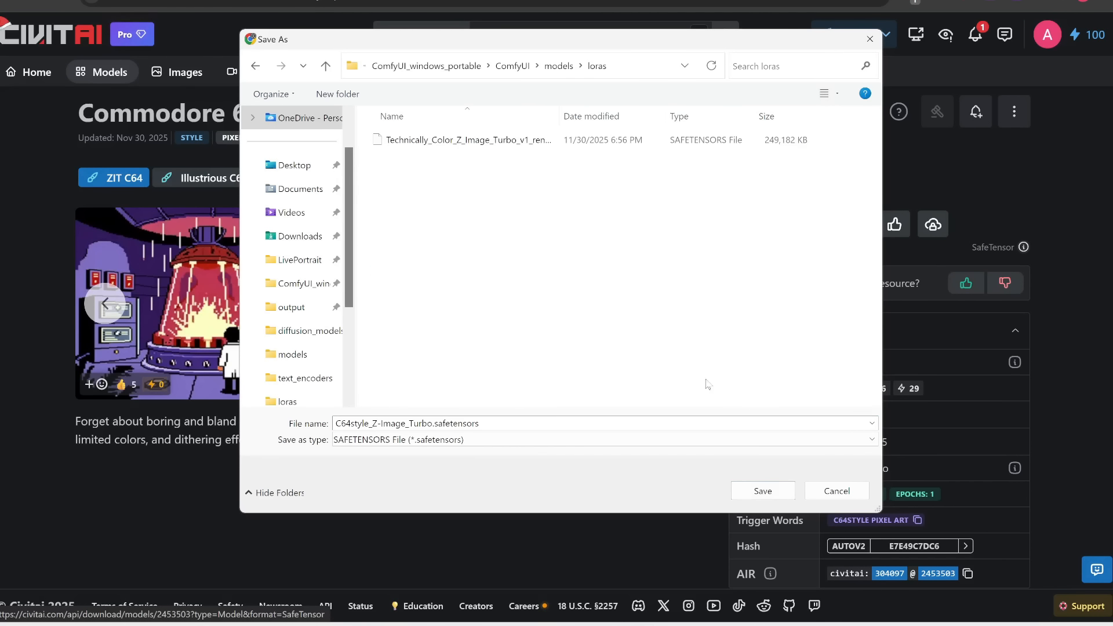
left_click(763, 490)
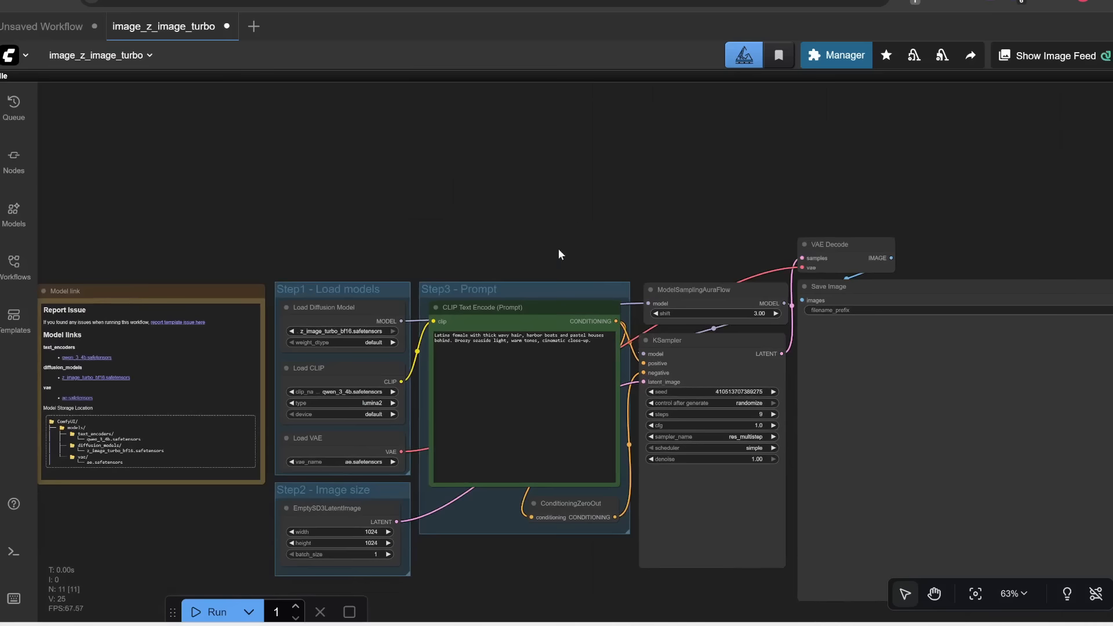
Step: Move the Load Diffusion Model node out of the Step1 group to above it
scroll(529, 193, "down", 5)
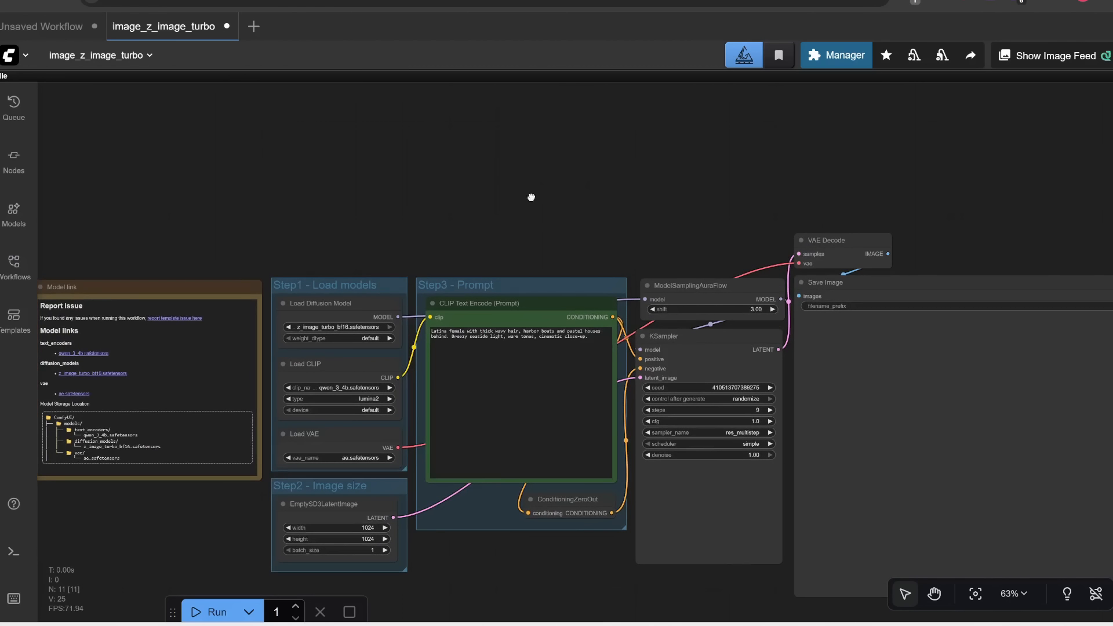
scroll(516, 176, "right", 4)
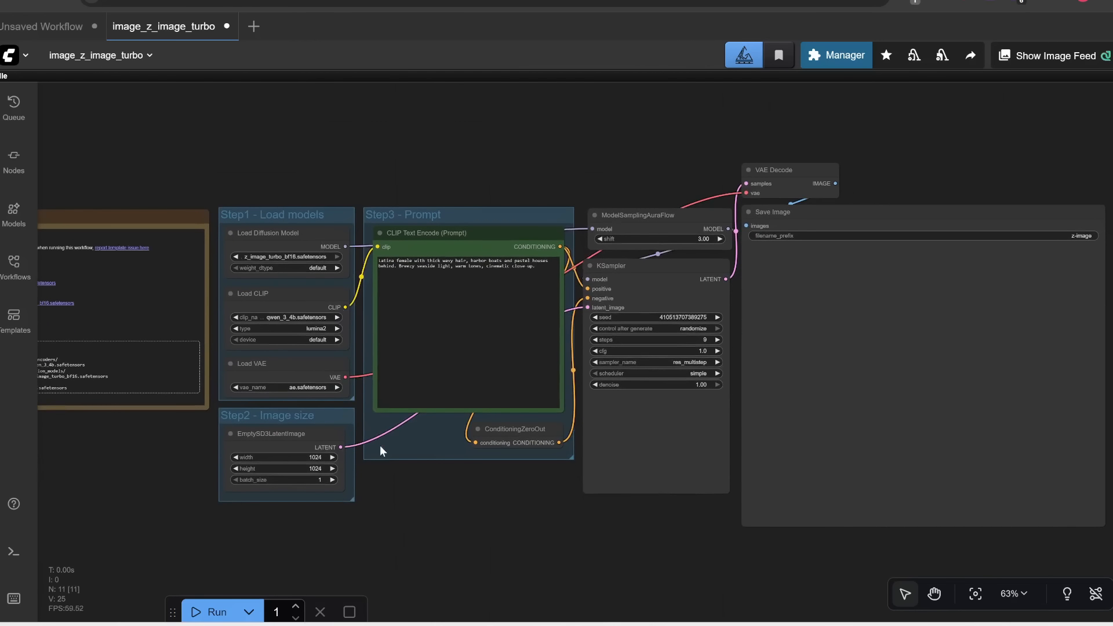
scroll(378, 159, "left", 2)
scroll(380, 201, "up", 5)
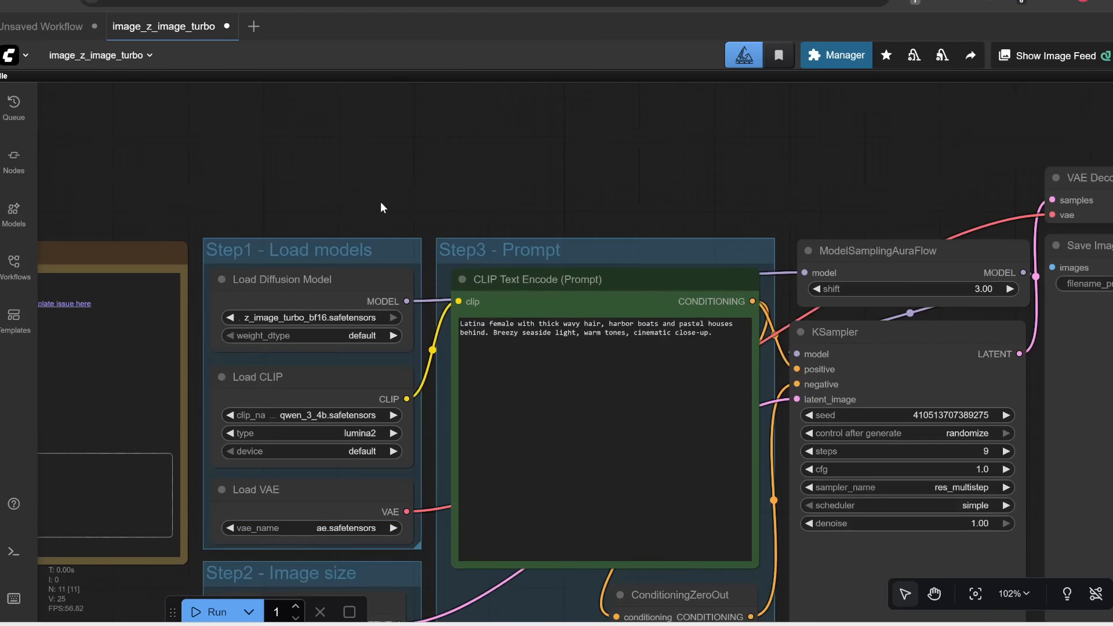
left_click_drag(361, 286, 274, 174)
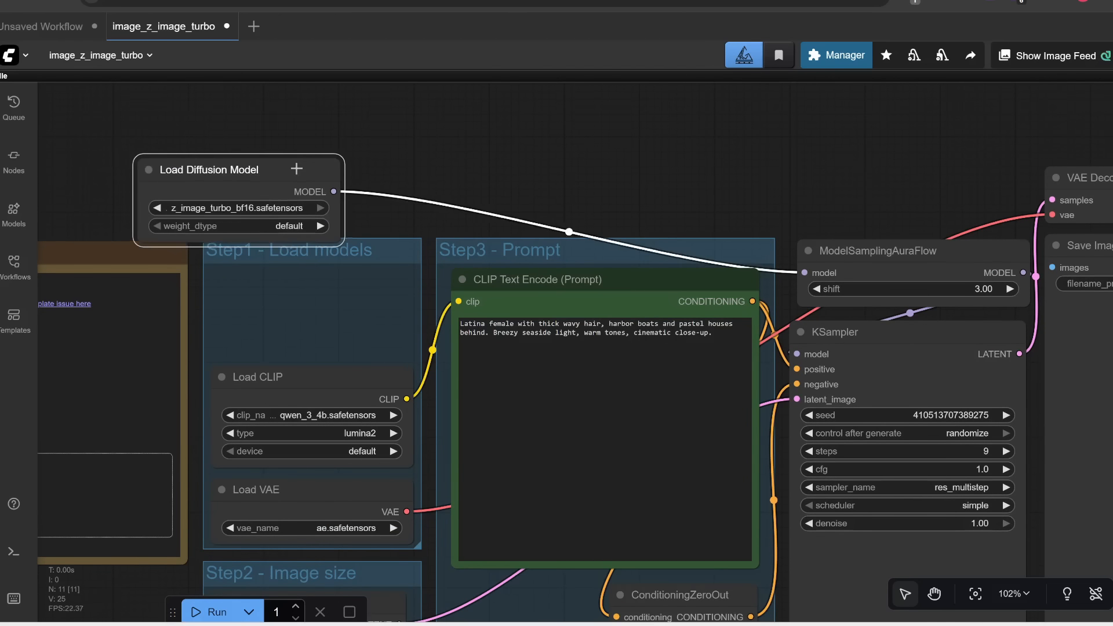
Step: Add a LoraLoaderModelOnly node and set its LoRA to C64style_Z-Image_Turbo.safetensors
double_click(525, 141)
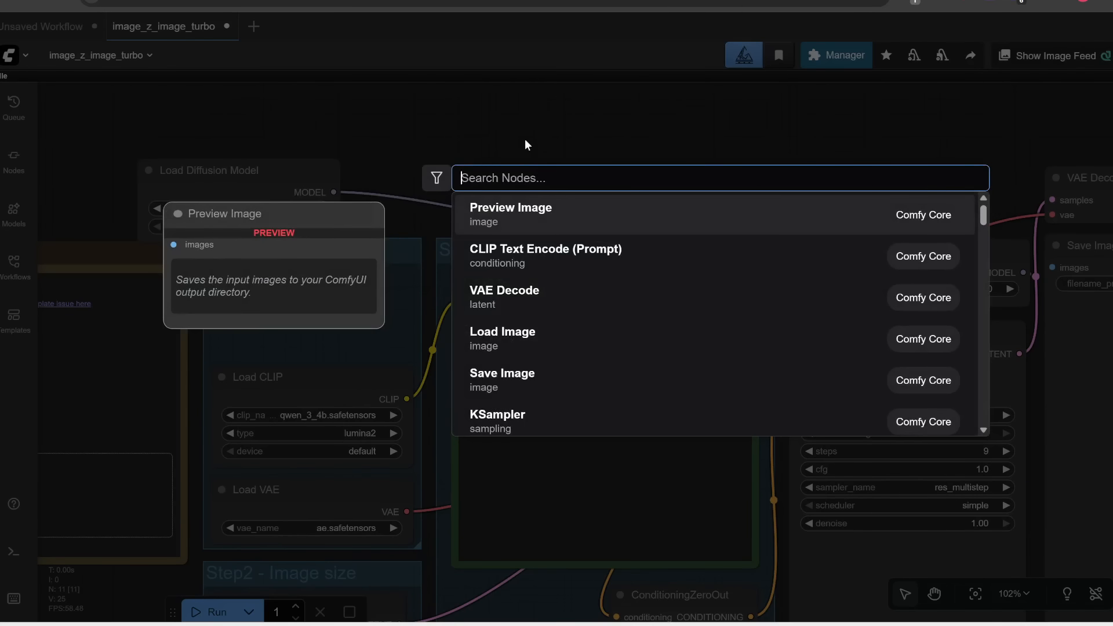
type("lora")
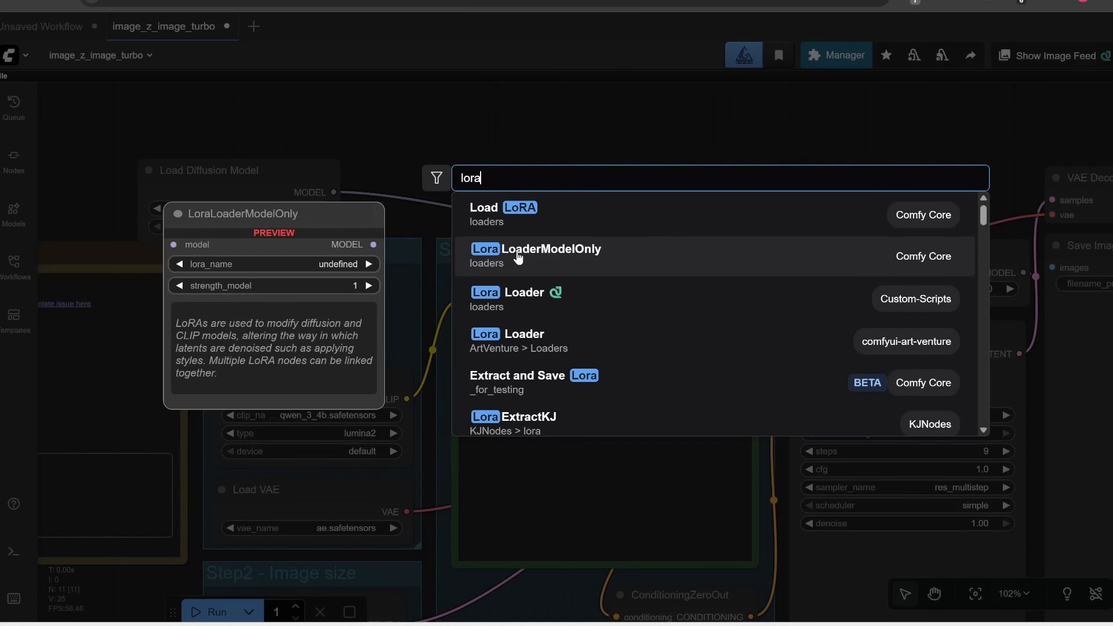
left_click(517, 258)
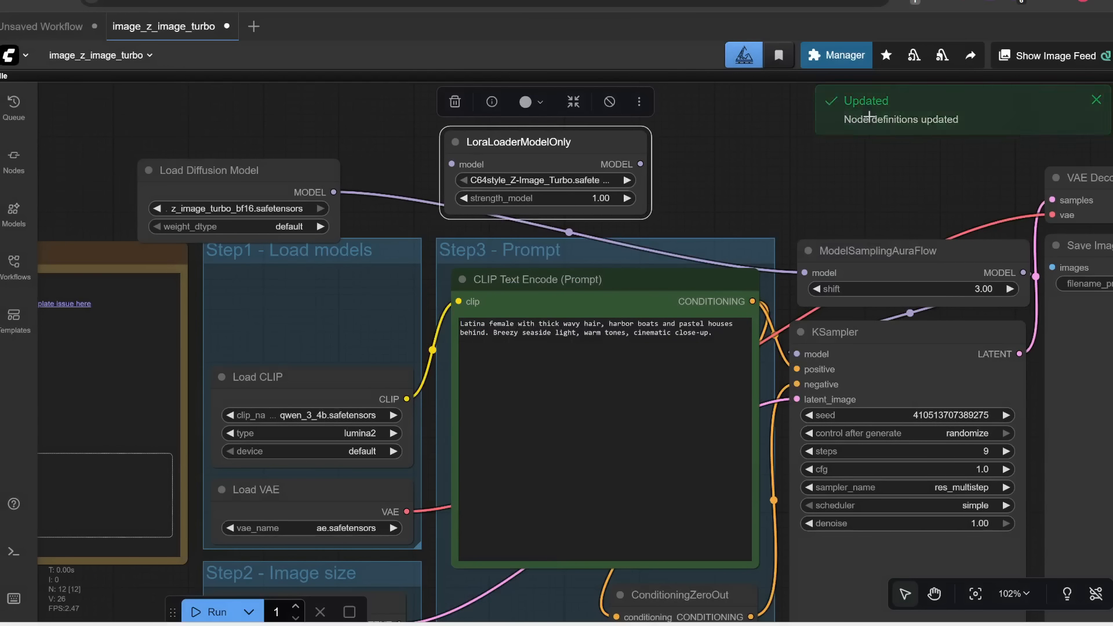
left_click(554, 181)
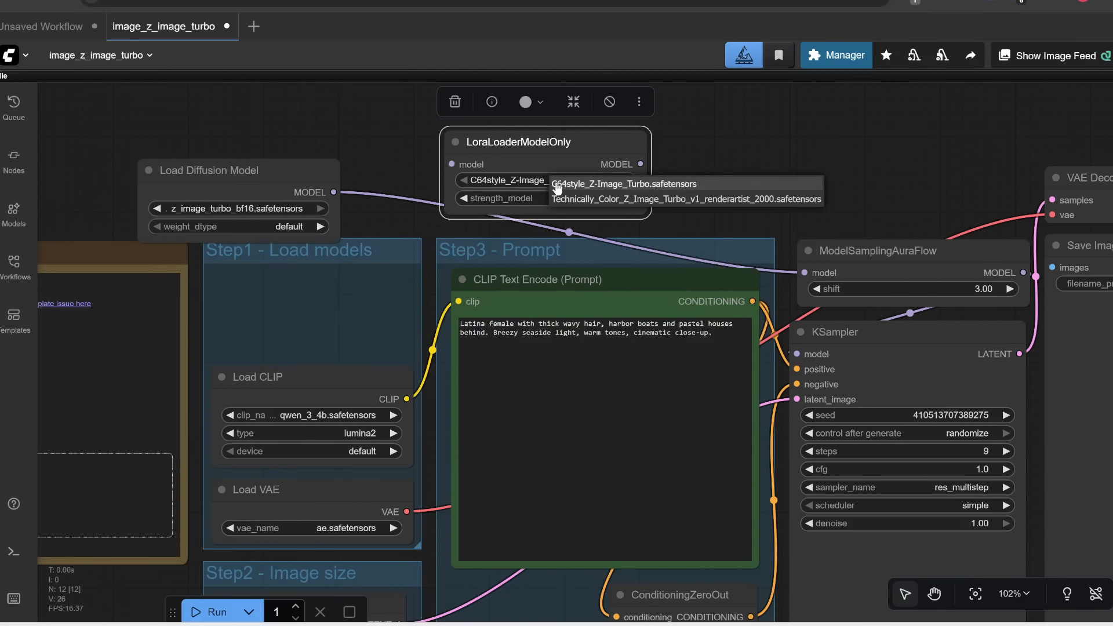
left_click(592, 184)
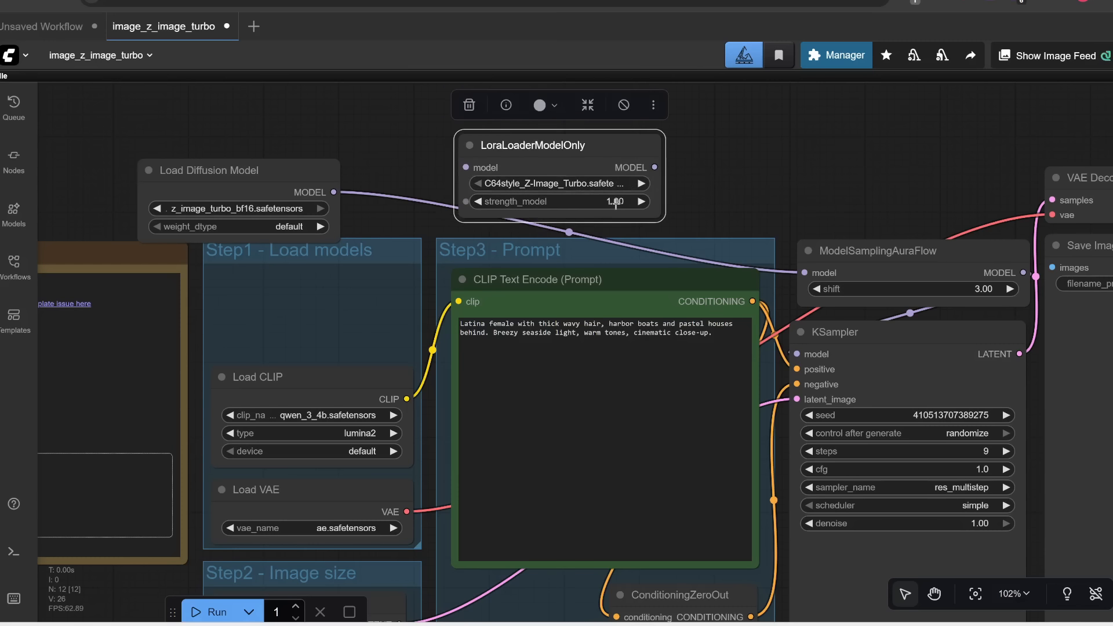
Step: Set the LoRA loader's strength_model to 0.8
left_click(616, 204)
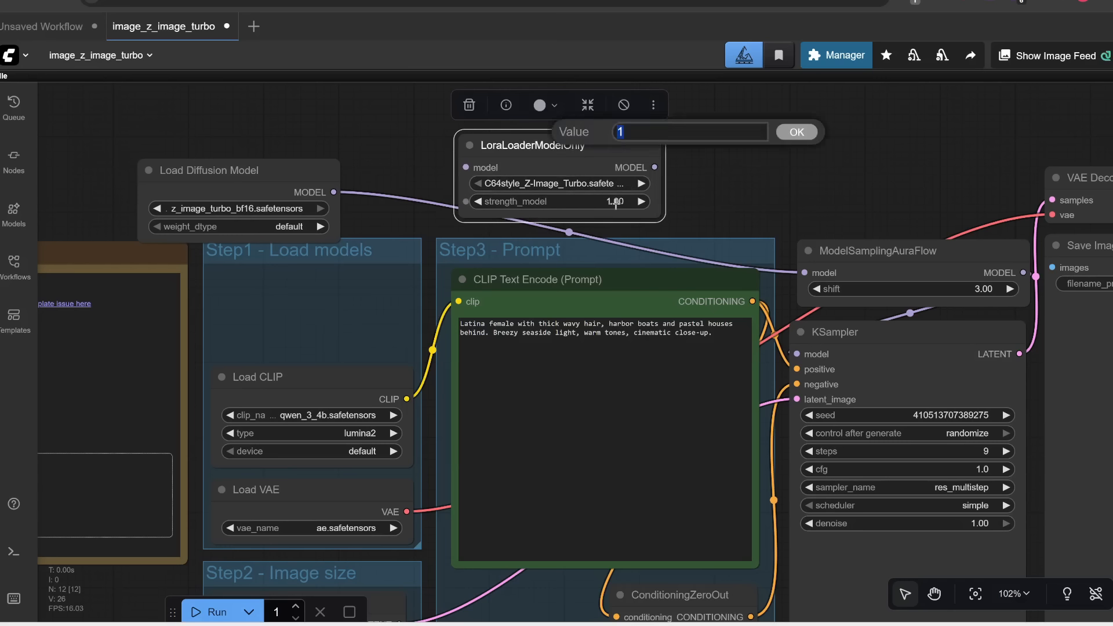
type("0.8")
key("Return")
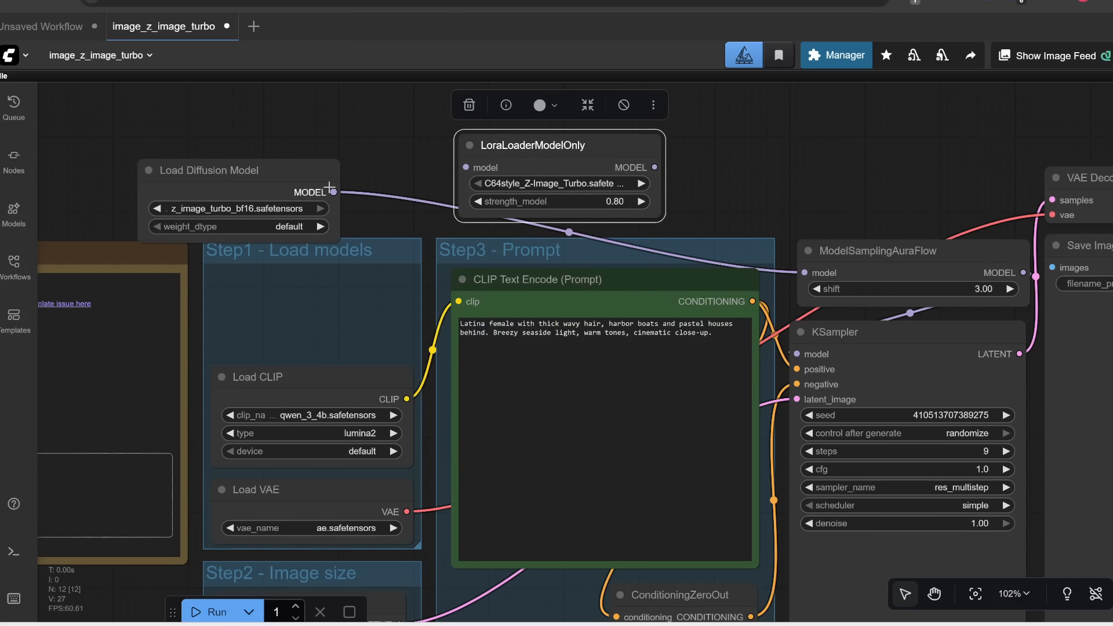
Step: Wire the LoRA loader between the Load Diffusion Model output and the ModelSamplingAuraFlow model input
left_click_drag(333, 192, 466, 170)
left_click_drag(655, 167, 804, 273)
left_click_drag(578, 143, 578, 166)
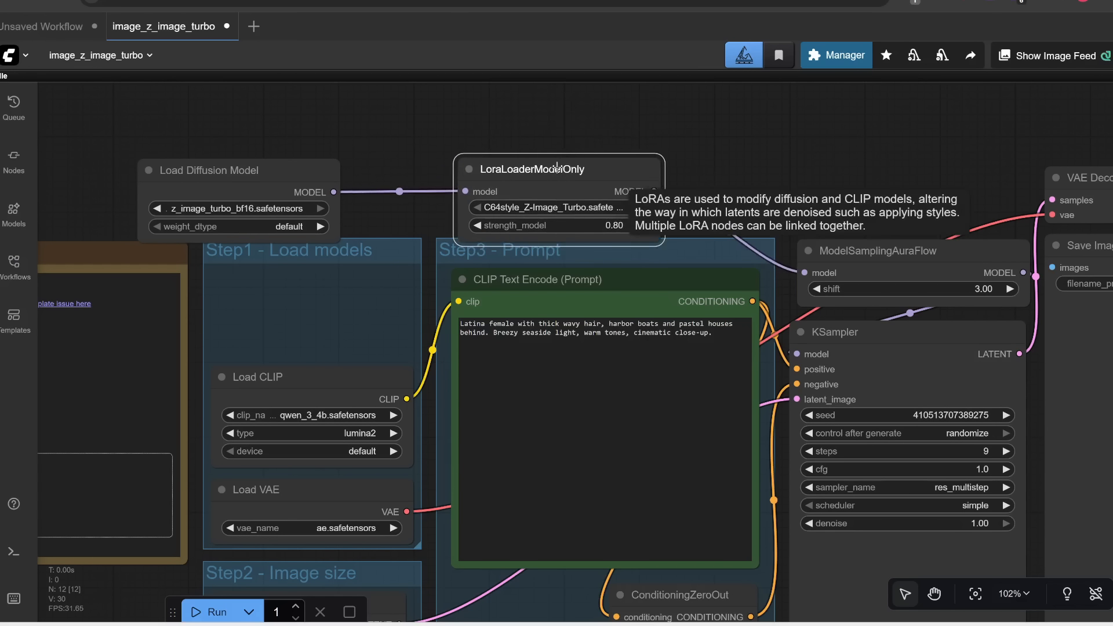
left_click_drag(324, 170, 351, 142)
left_click_drag(845, 251, 822, 237)
left_click_drag(722, 151, 692, 145)
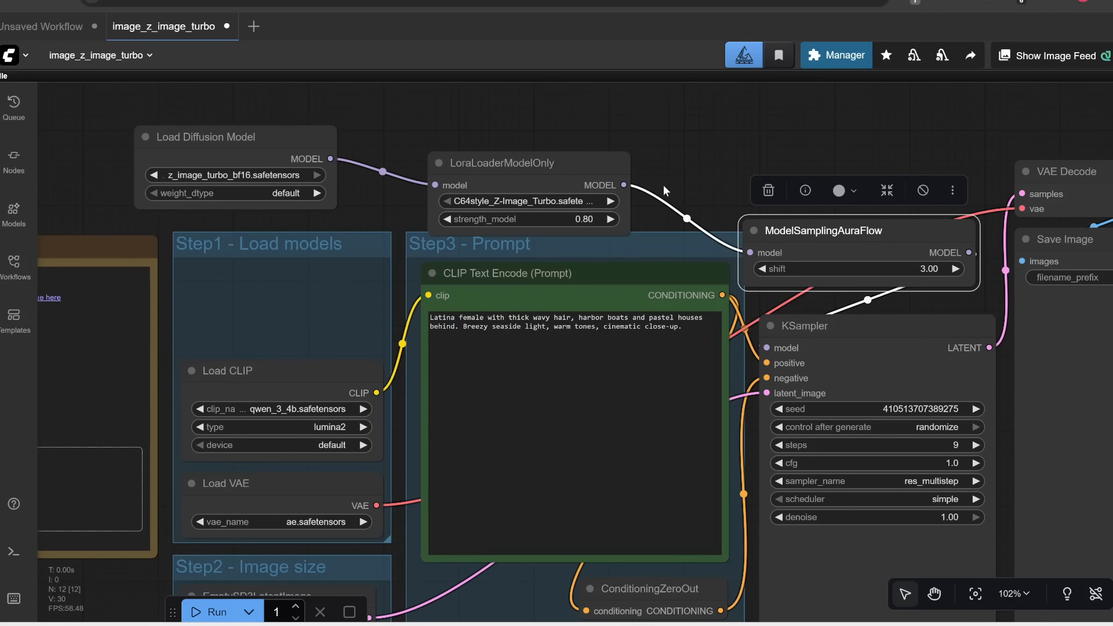
Step: Replace the positive prompt text in the CLIP Text Encode node with the pasted prompt
left_click(686, 342)
key("ctrl+a")
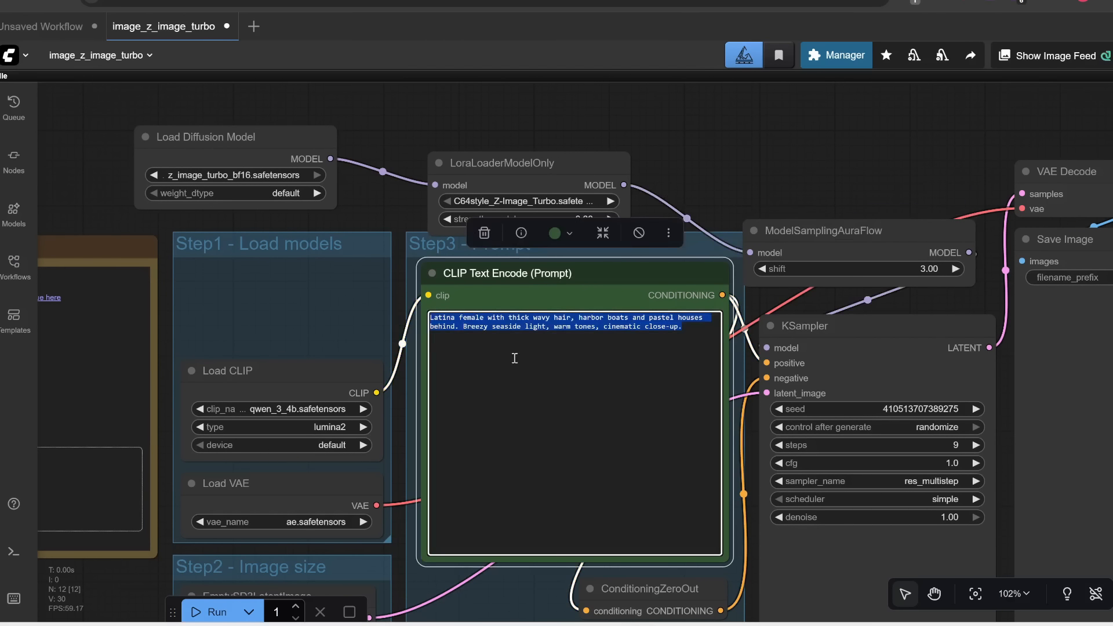
type("camping on the lakeside.")
Step: Copy the trigger words C64STYLE PIXEL ART from the LoRA's Civitai page details
scroll(449, 319, "up", 5)
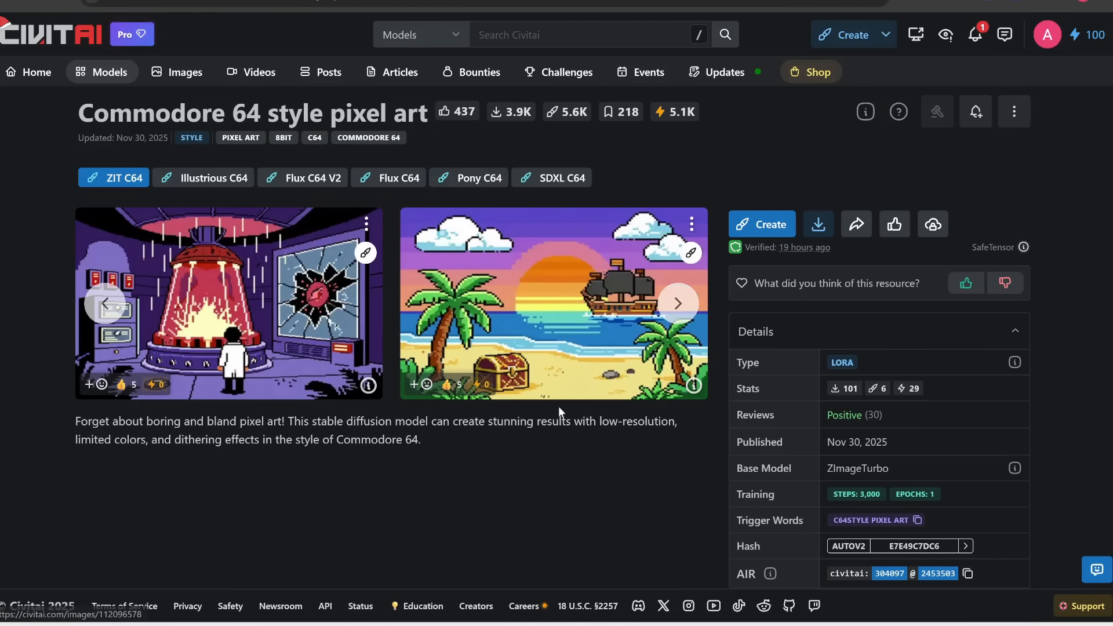
scroll(558, 406, "down", 1)
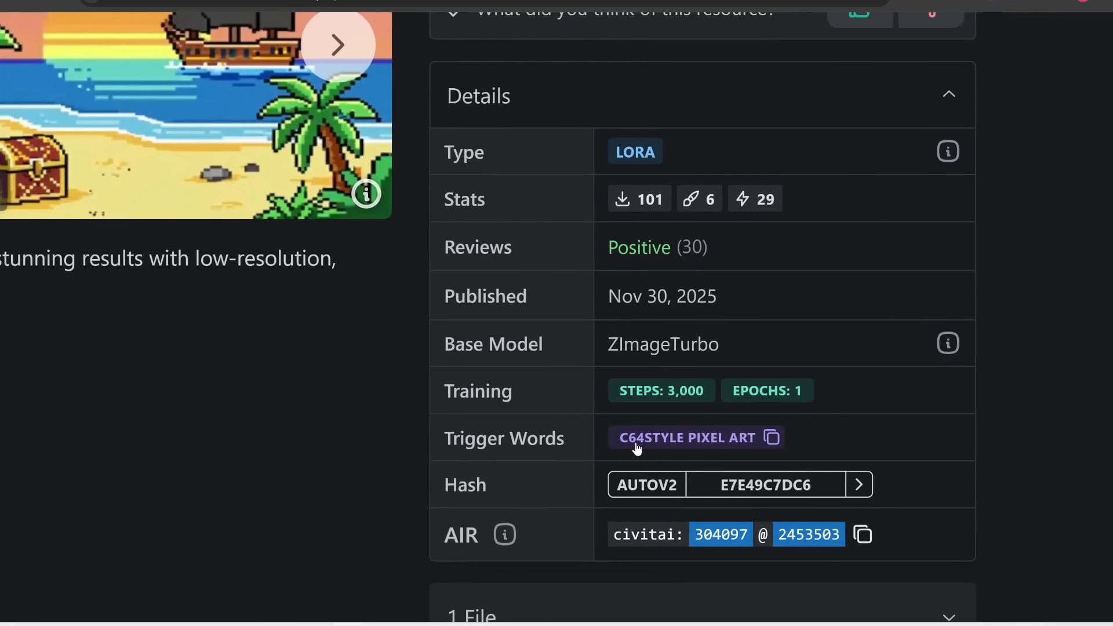
left_click(771, 437)
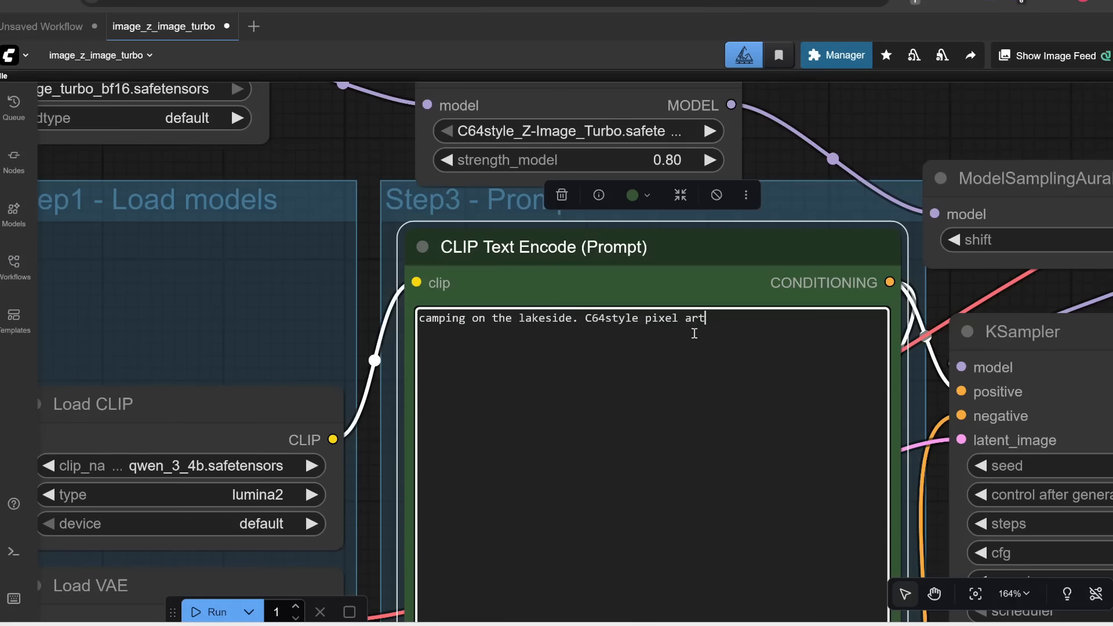
Step: Run the workflow to generate an image using the C64 style LoRA
scroll(728, 330, "down", 6)
left_click_drag(812, 151, 732, 109)
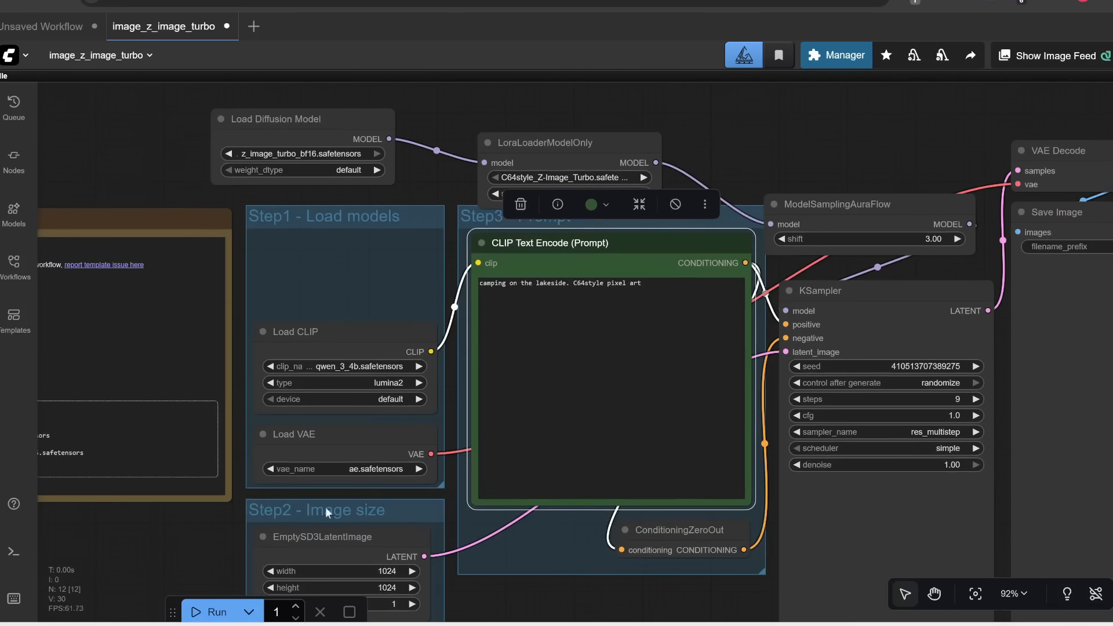
left_click(207, 612)
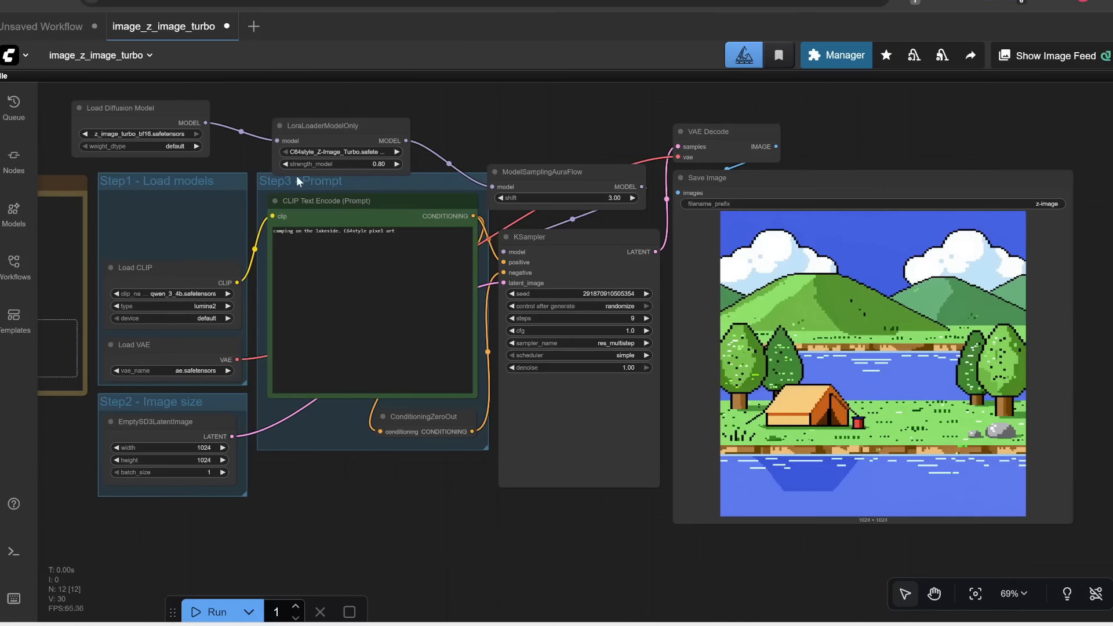
Step: Reposition the LoRA loader node between Load Diffusion Model and ModelSamplingAuraFlow above the prompt group
left_click_drag(327, 127, 341, 108)
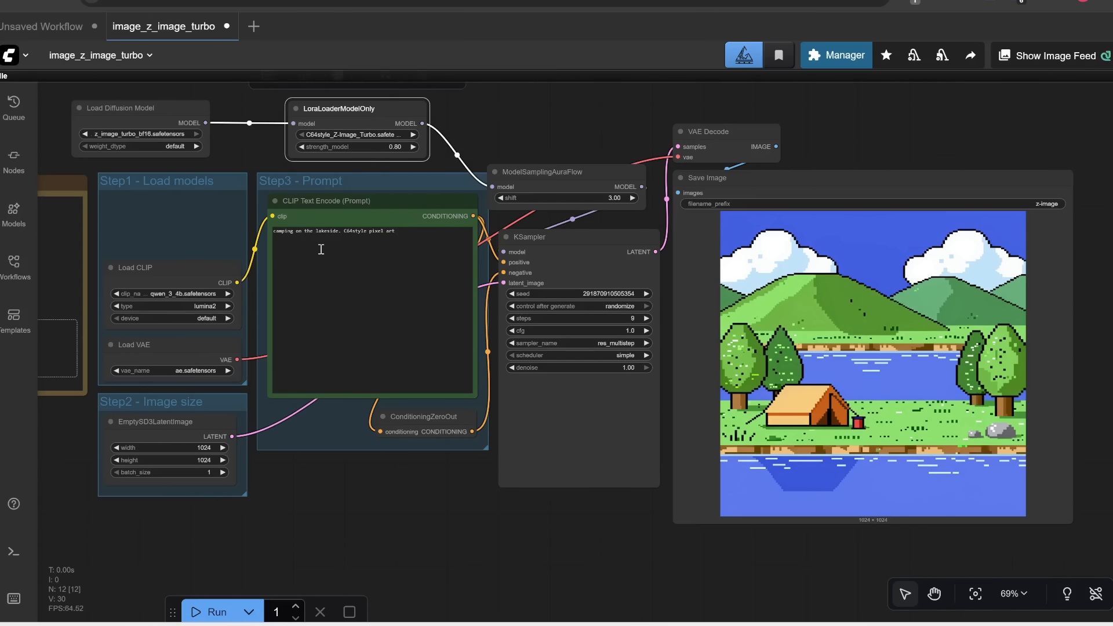
left_click_drag(476, 101, 611, 195)
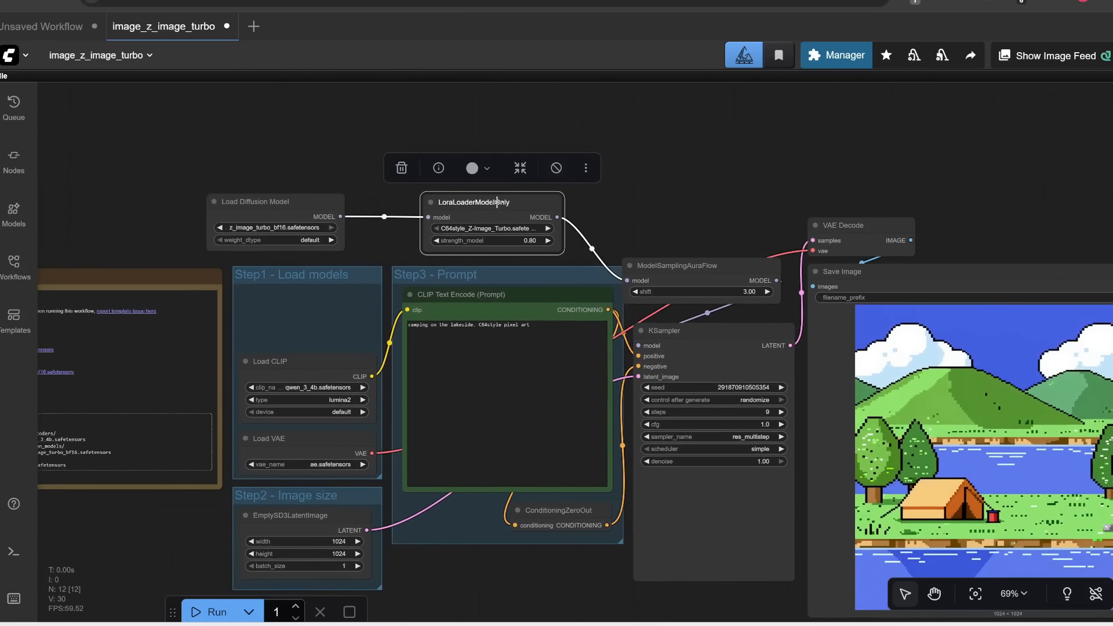
scroll(503, 214, "up", 7)
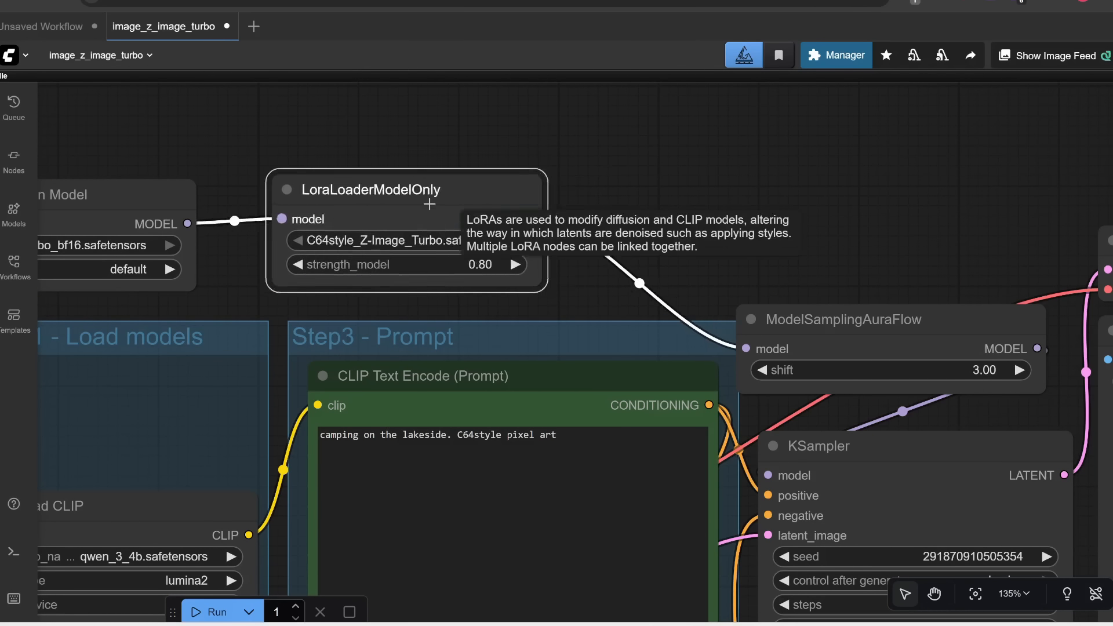
left_click_drag(428, 196, 407, 192)
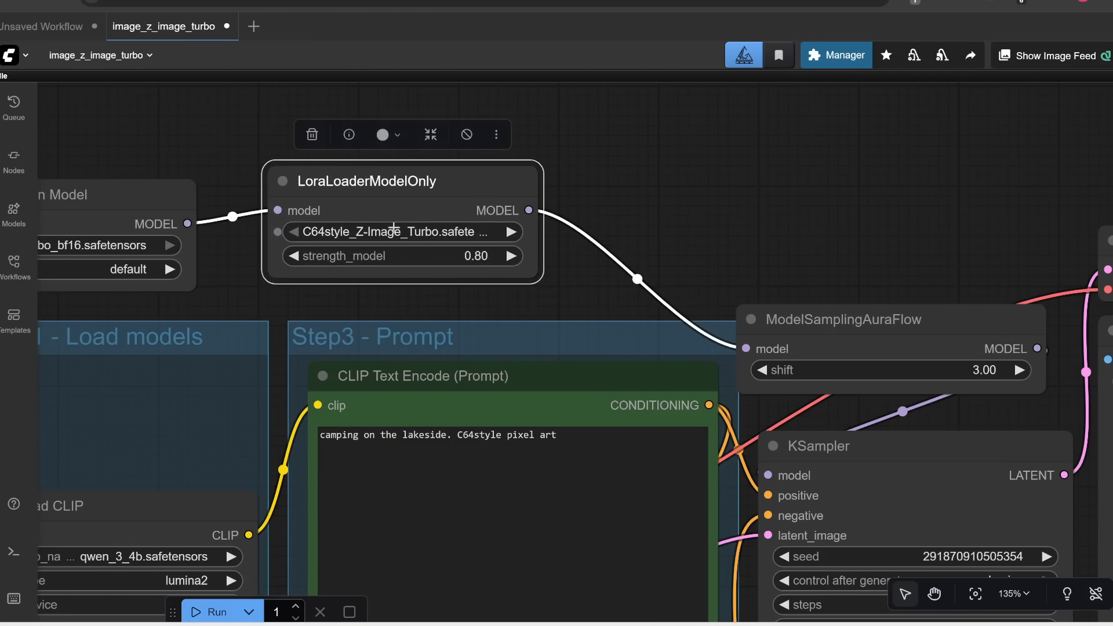
Step: Add a second LoraLoaderModelOnly node and chain it after the first LoRA into ModelSamplingAuraFlow
double_click(638, 184)
type("lora")
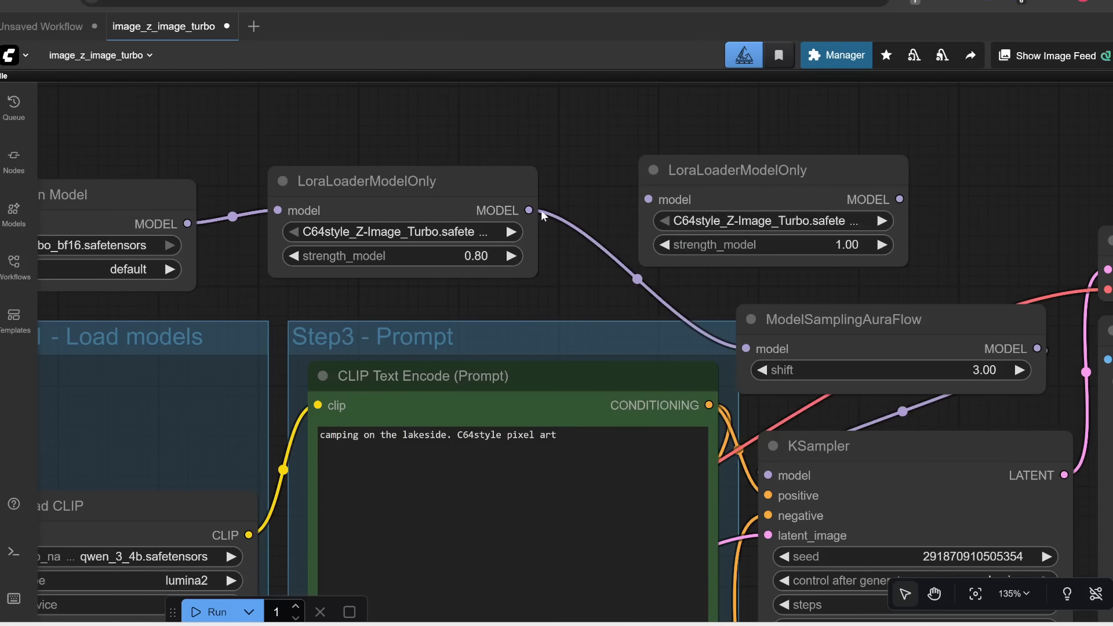
left_click_drag(694, 153, 671, 160)
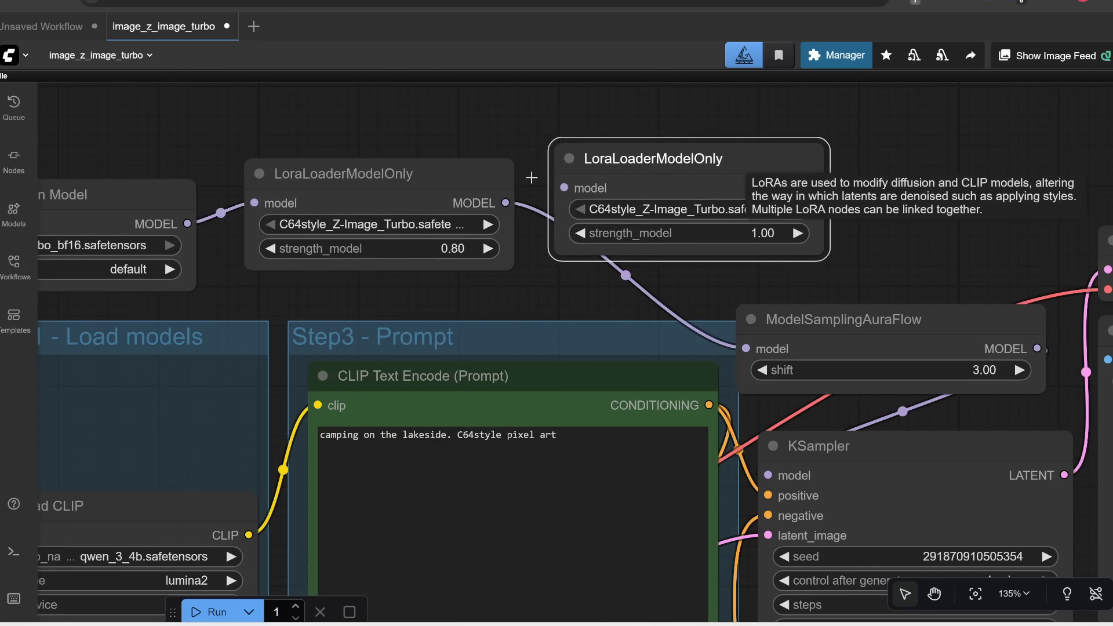
left_click_drag(432, 168, 391, 108)
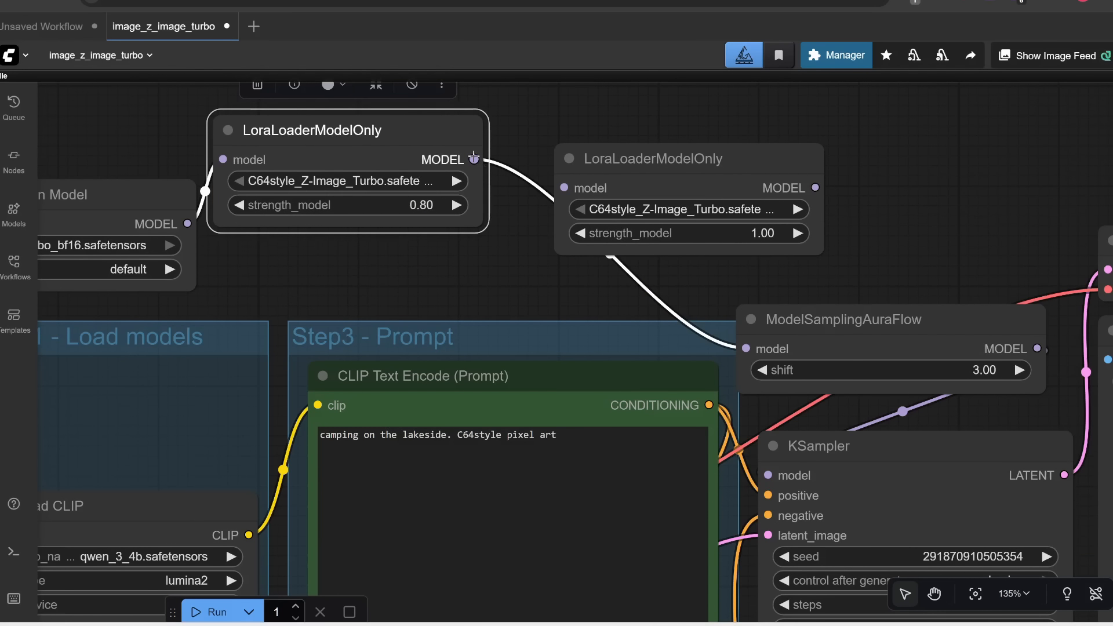
left_click_drag(474, 160, 564, 188)
left_click_drag(815, 187, 746, 346)
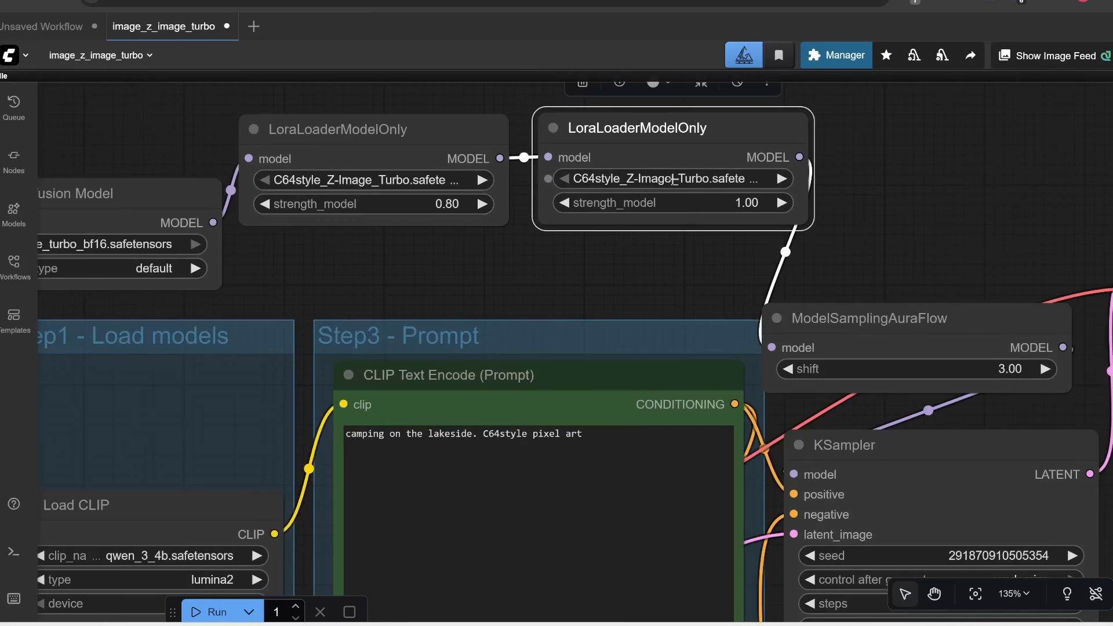
Step: Set the second LoRA loader to Technically_Color_Z_Image_Turbo_v1_renderartist_2000.safetensors
left_click(672, 179)
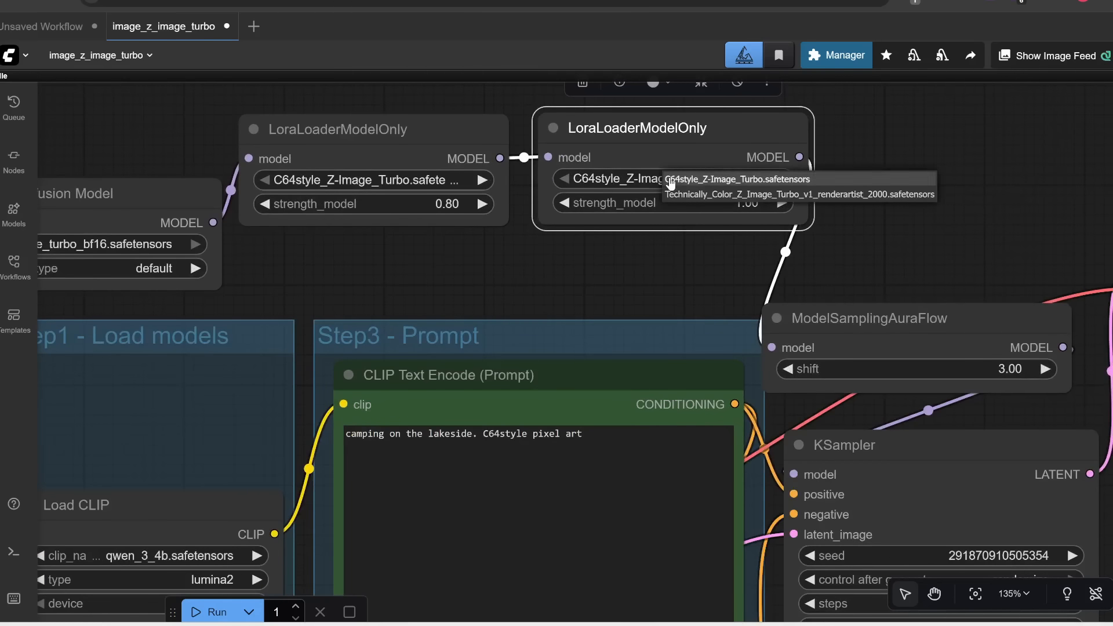
left_click(748, 196)
scroll(599, 277, "down", 3)
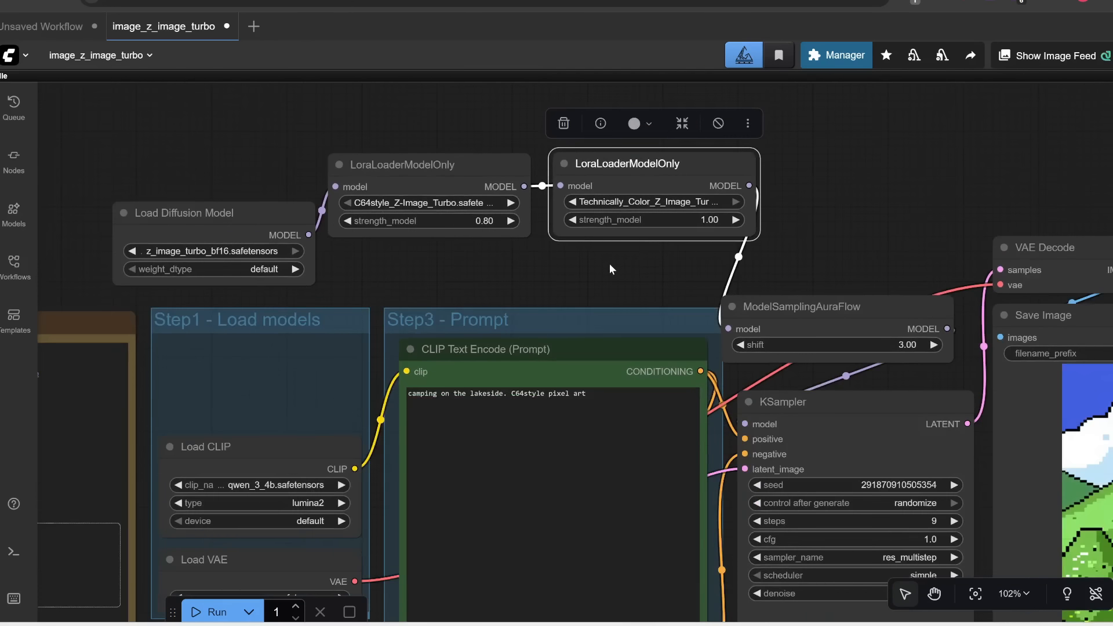
scroll(607, 267, "down", 4)
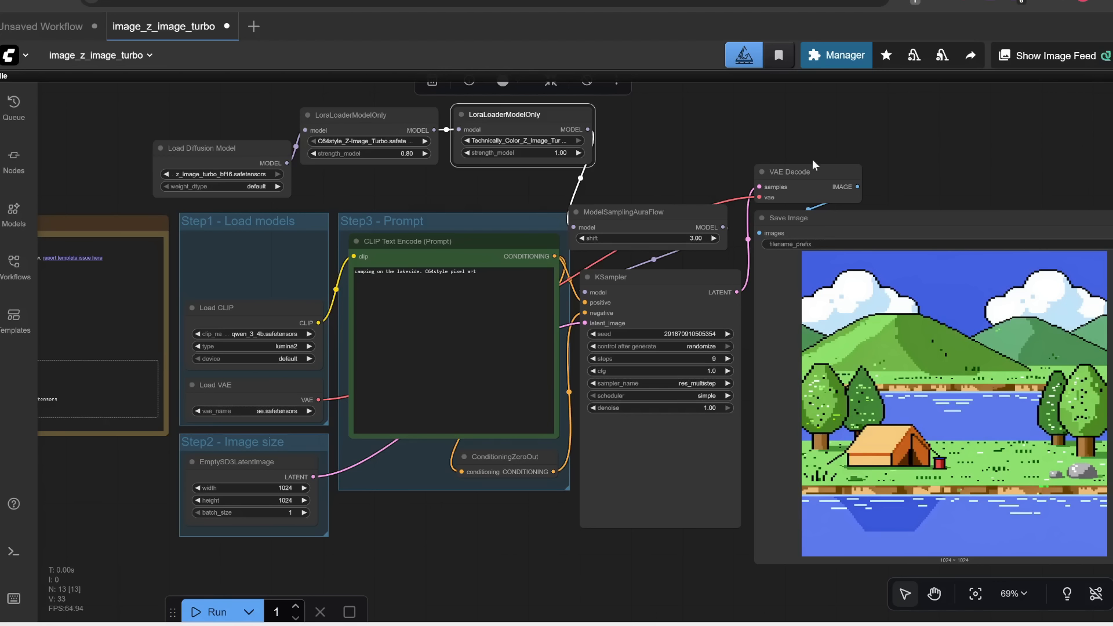